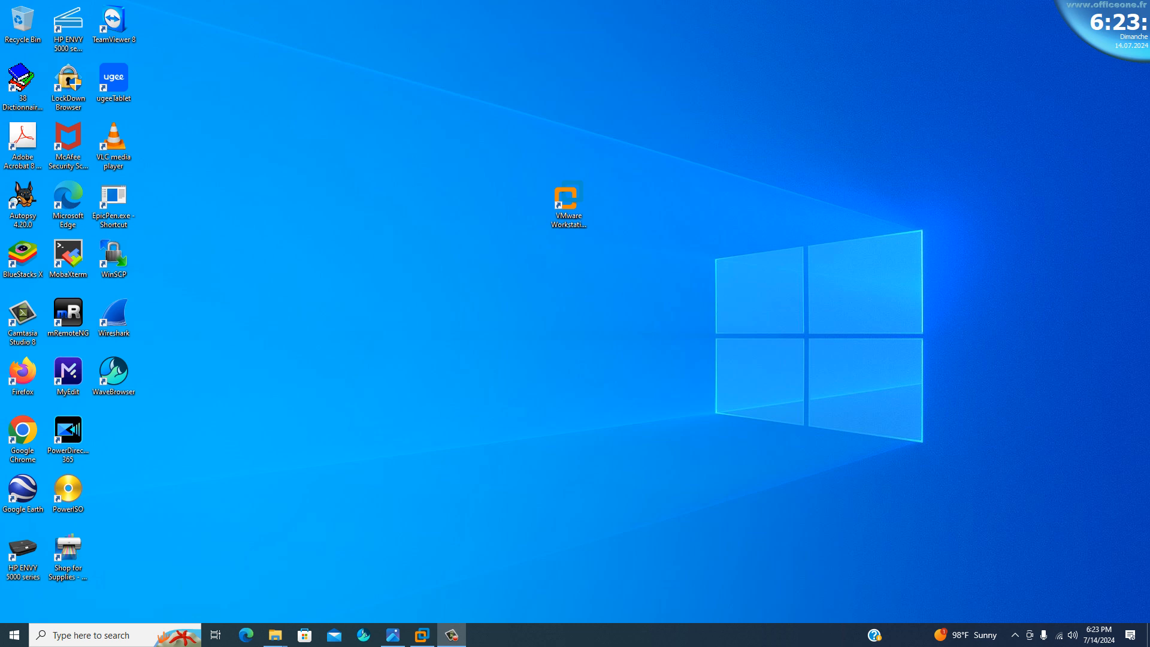
# Open the VmWare2.png diagram, underline the WIN-PC and PAREFEU PALOALO labels, and write "OVA – OVF" under each.
pyautogui.click(393, 638)
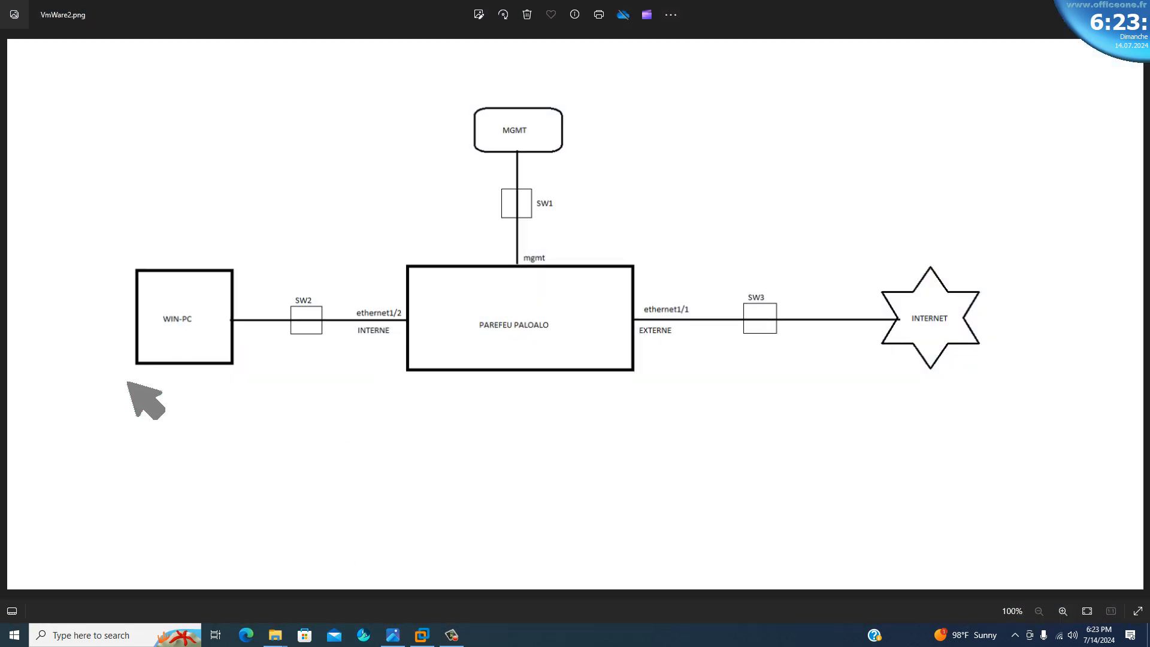
pyautogui.moveTo(151, 325); pyautogui.dragTo(218, 327)
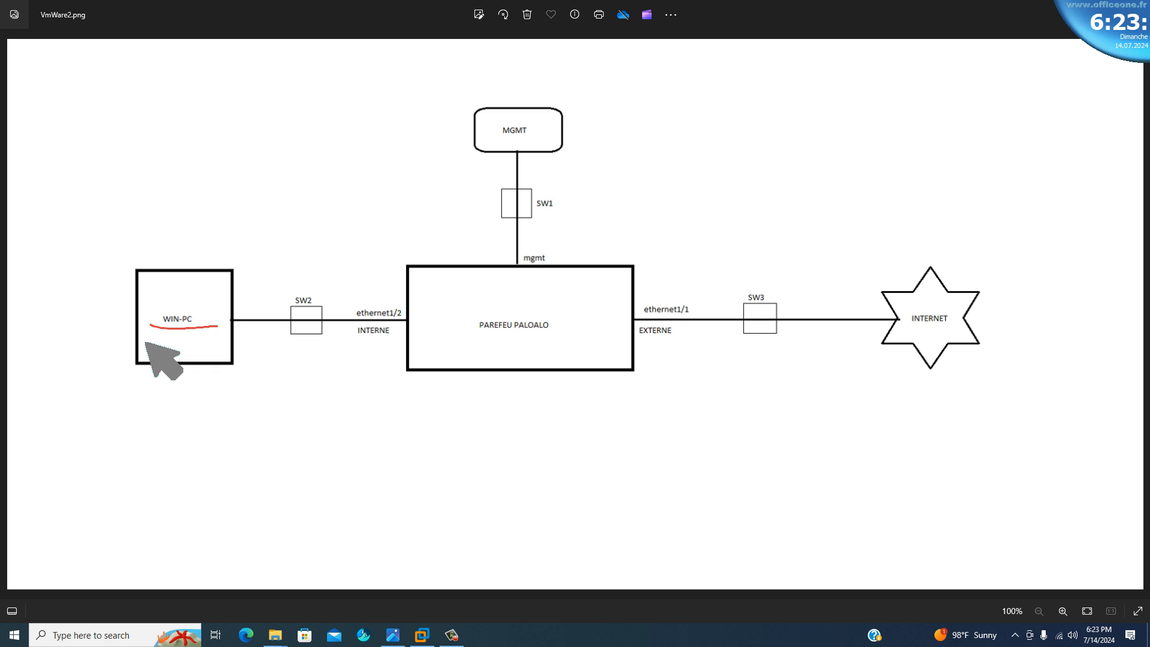
pyautogui.moveTo(143, 340)
pyautogui.mouseDown()
pyautogui.moveTo(160, 336)
pyautogui.moveTo(160, 352)
pyautogui.moveTo(172, 343)
pyautogui.moveTo(197, 354)
pyautogui.moveTo(193, 339)
pyautogui.moveTo(219, 347)
pyautogui.mouseUp()
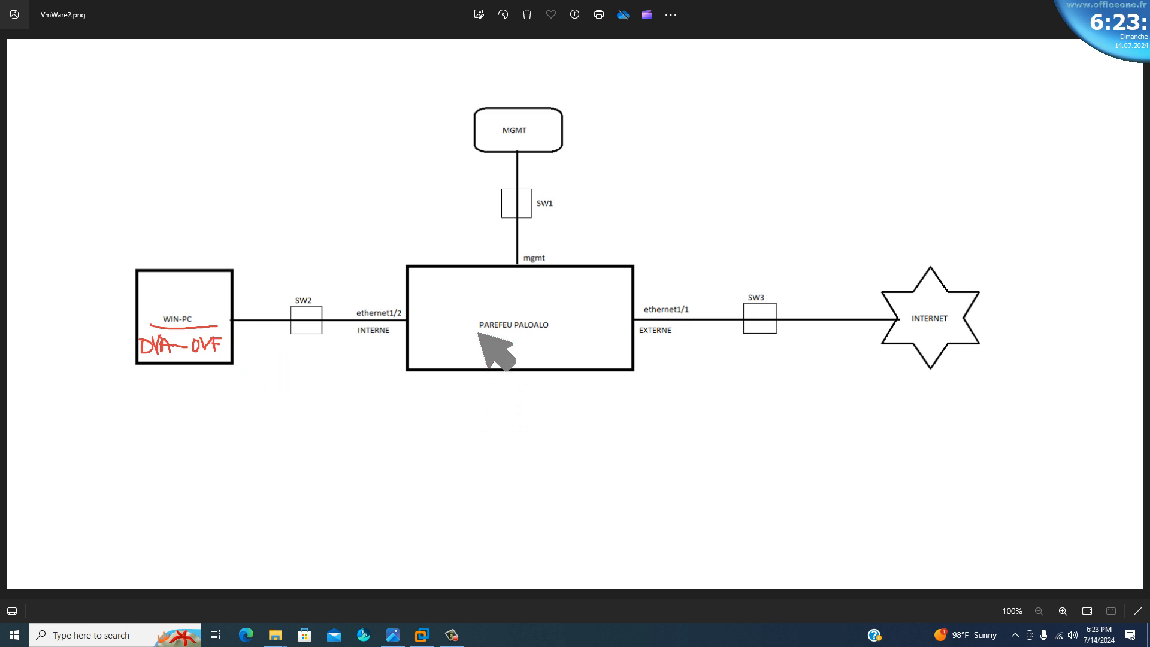
pyautogui.moveTo(478, 333); pyautogui.dragTo(552, 335)
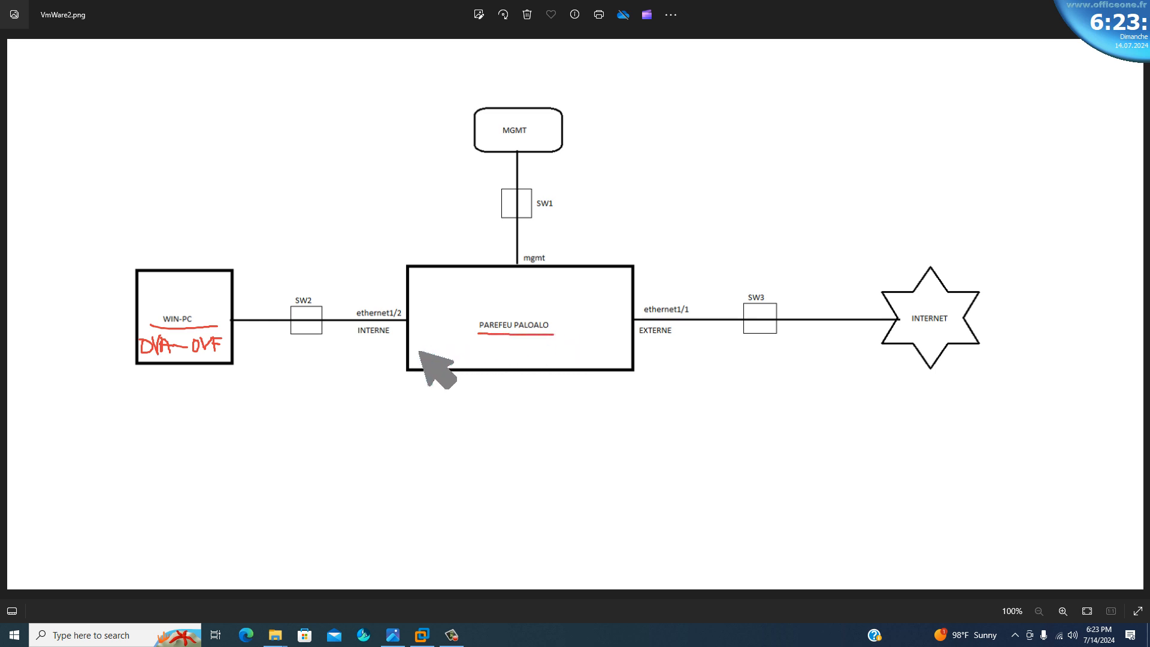
pyautogui.moveTo(416, 350)
pyautogui.mouseDown()
pyautogui.moveTo(515, 346)
pyautogui.moveTo(537, 357)
pyautogui.moveTo(560, 344)
pyautogui.mouseUp()
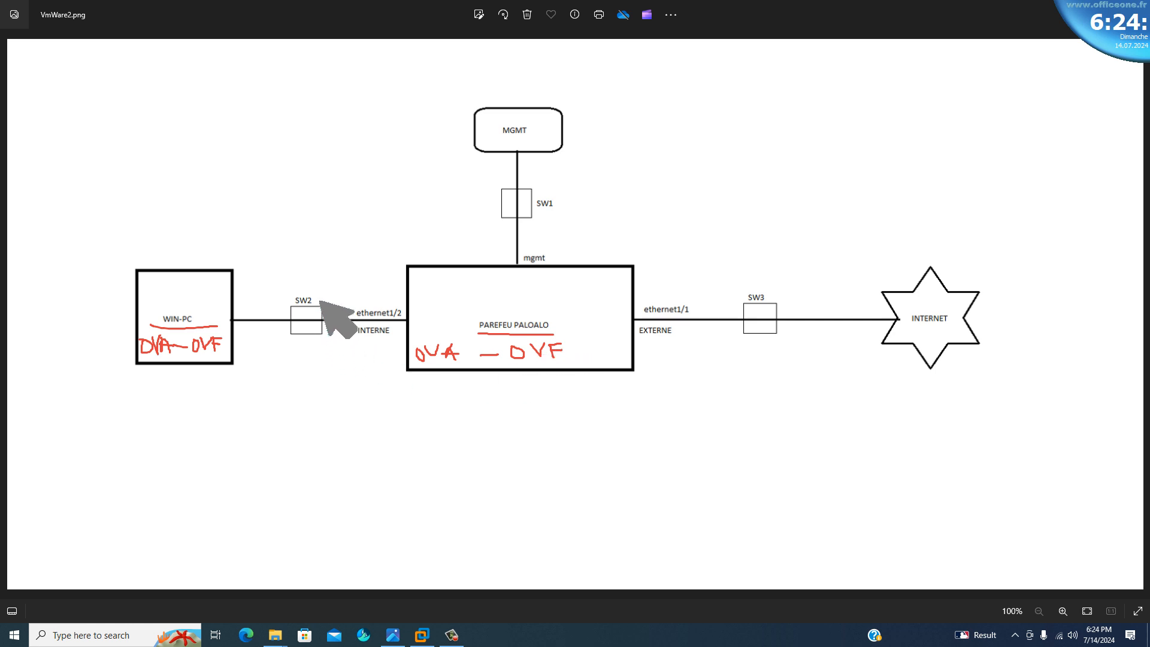
# Draw red check marks beside the SW2, SW1 and SW3 switch labels in the diagram.
pyautogui.moveTo(312, 291)
pyautogui.mouseDown()
pyautogui.moveTo(319, 300)
pyautogui.moveTo(332, 280)
pyautogui.mouseUp()
pyautogui.moveTo(556, 197); pyautogui.dragTo(574, 188)
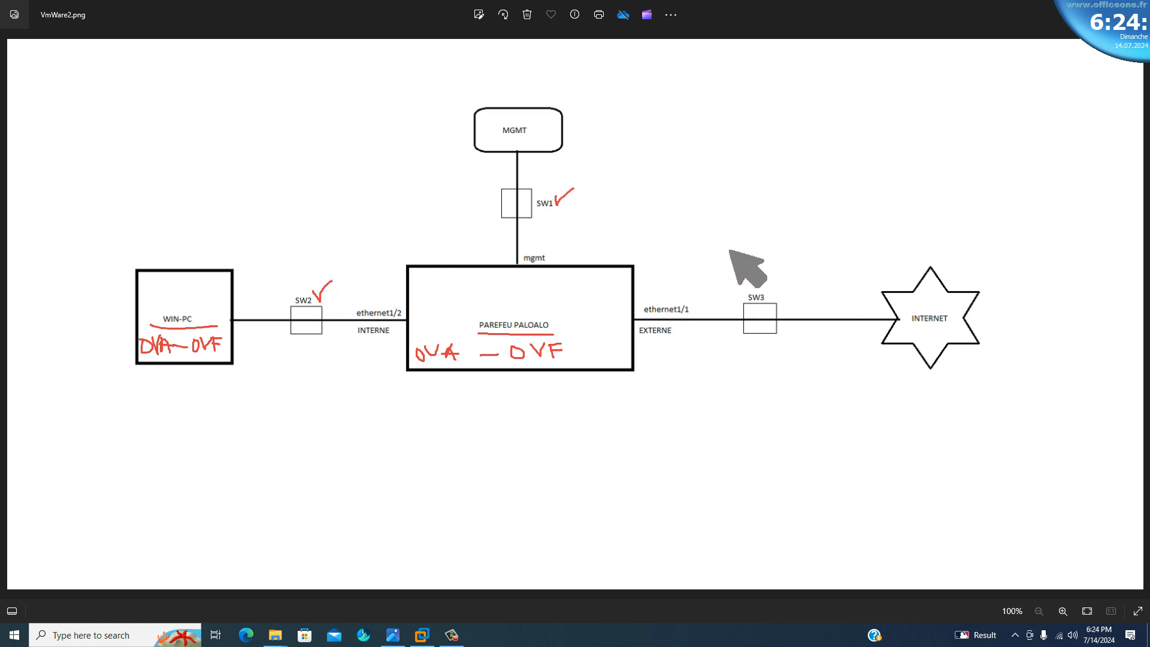
pyautogui.moveTo(768, 276); pyautogui.dragTo(779, 268)
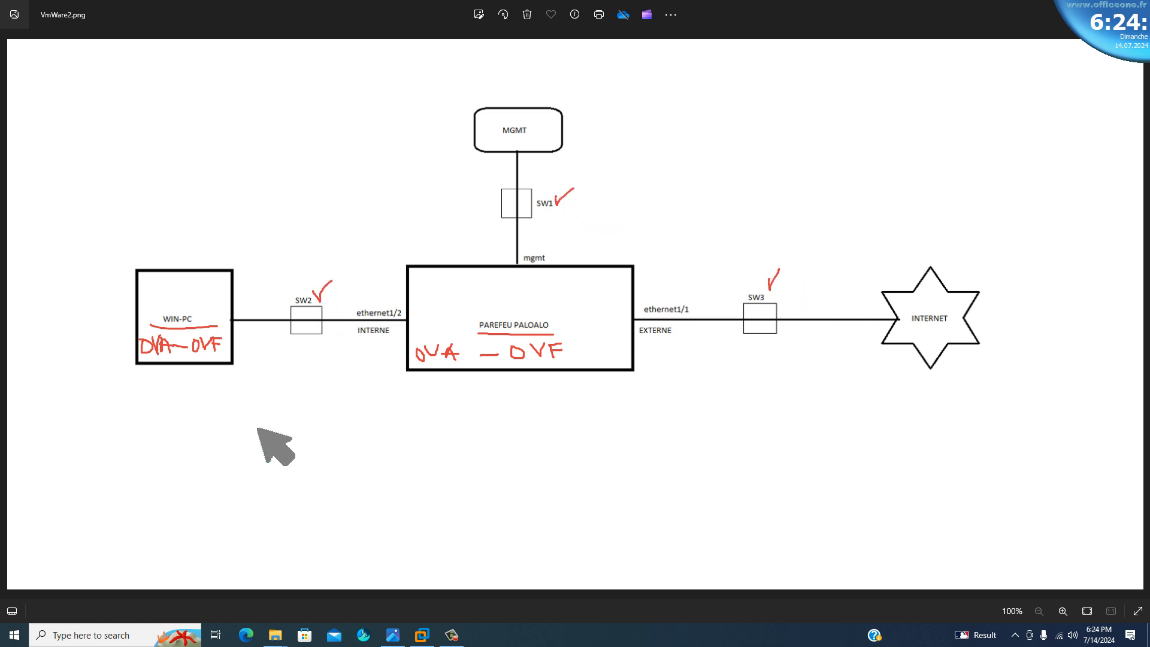
# Label SW2 with a circled "LAN" beneath it and draw arrows to it from SW2, WIN-PC and the firewall's ethernet1/2 side.
pyautogui.moveTo(303, 335); pyautogui.dragTo(303, 366)
pyautogui.moveTo(304, 366)
pyautogui.mouseDown()
pyautogui.moveTo(311, 356)
pyautogui.moveTo(280, 397)
pyautogui.moveTo(321, 393)
pyautogui.moveTo(325, 381)
pyautogui.mouseUp()
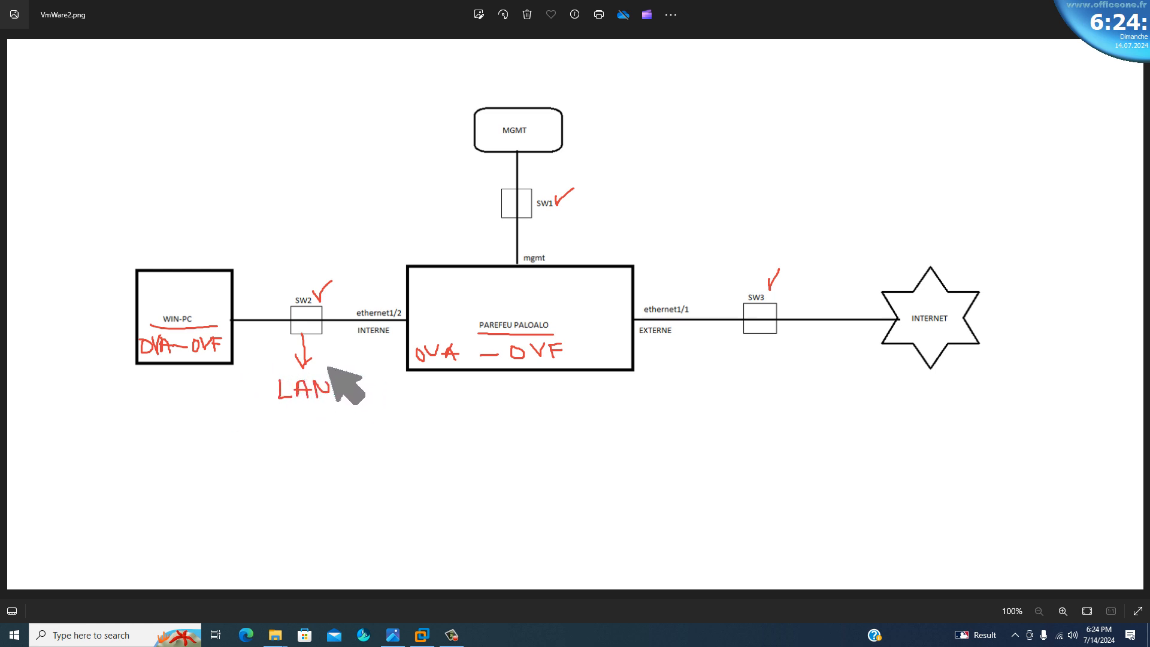
pyautogui.moveTo(319, 365)
pyautogui.mouseDown()
pyautogui.moveTo(251, 385)
pyautogui.moveTo(347, 397)
pyautogui.moveTo(321, 366)
pyautogui.mouseUp()
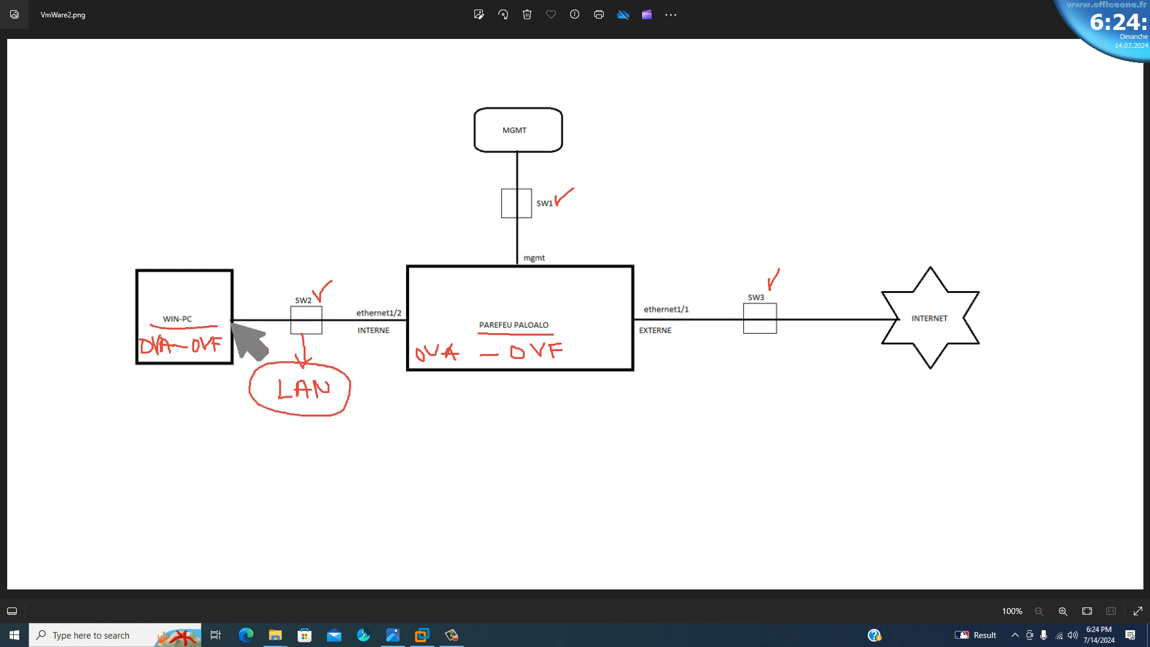
pyautogui.moveTo(231, 322); pyautogui.dragTo(265, 358)
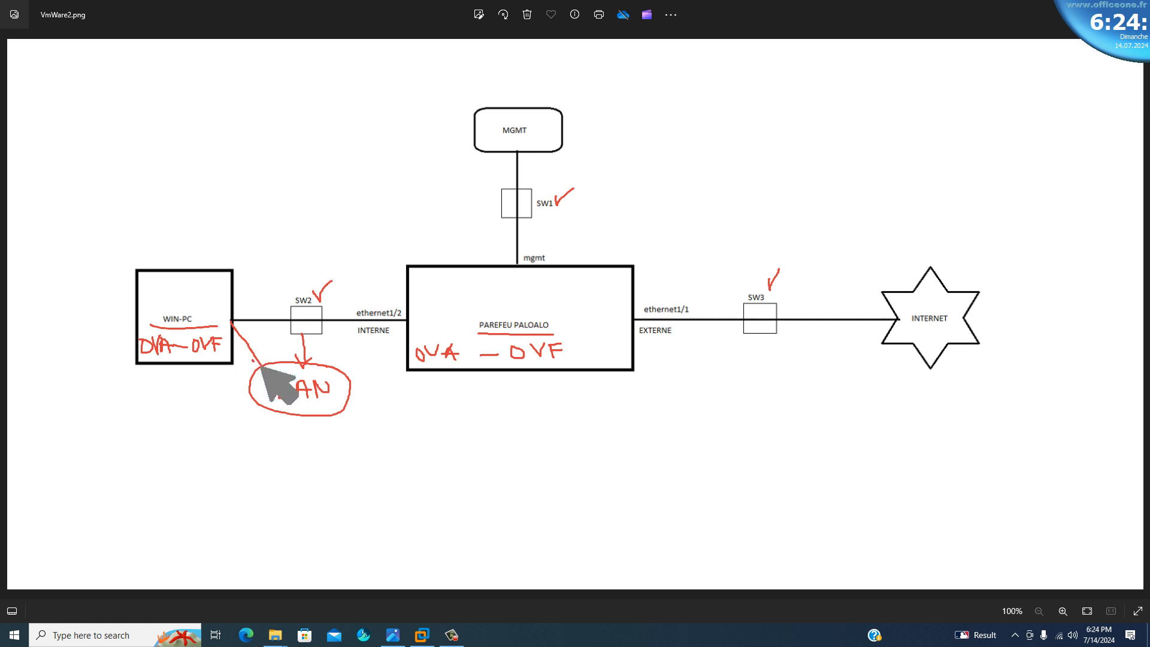
pyautogui.moveTo(404, 321)
pyautogui.mouseDown()
pyautogui.moveTo(344, 363)
pyautogui.moveTo(352, 370)
pyautogui.mouseUp()
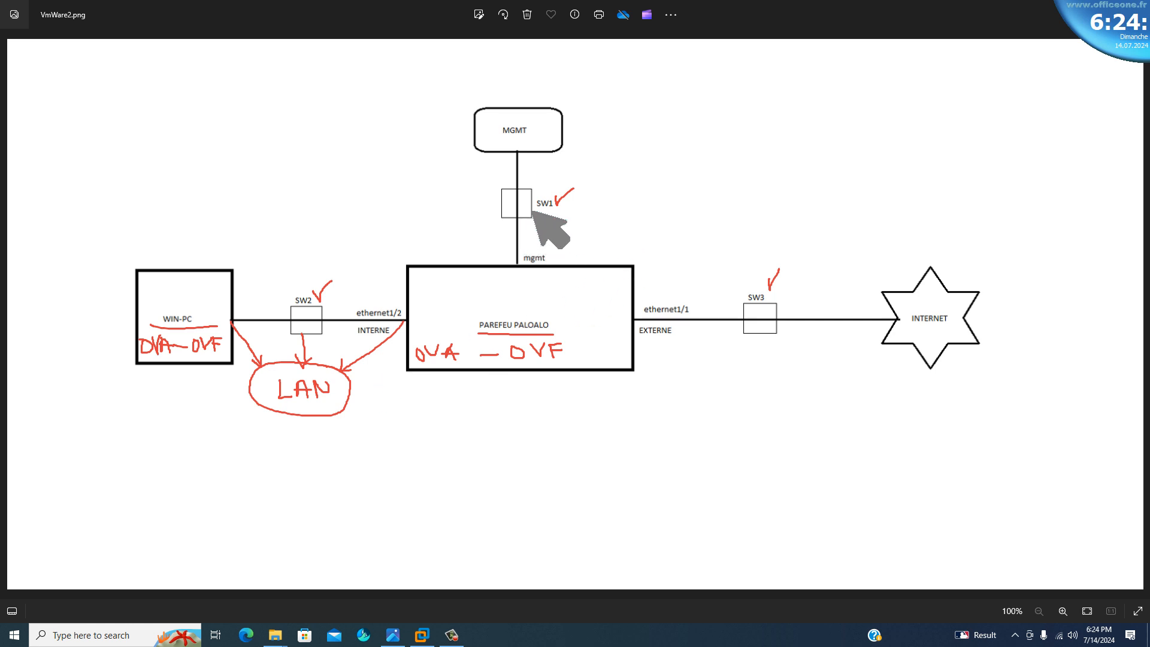
# Label SW1 with an arrow to an underlined "Host-only", link that note to MGMT with an arrow, and underline MGMT.
pyautogui.moveTo(533, 212)
pyautogui.mouseDown()
pyautogui.moveTo(661, 222)
pyautogui.moveTo(677, 209)
pyautogui.moveTo(675, 223)
pyautogui.moveTo(687, 209)
pyautogui.moveTo(756, 206)
pyautogui.moveTo(770, 180)
pyautogui.moveTo(782, 231)
pyautogui.mouseUp()
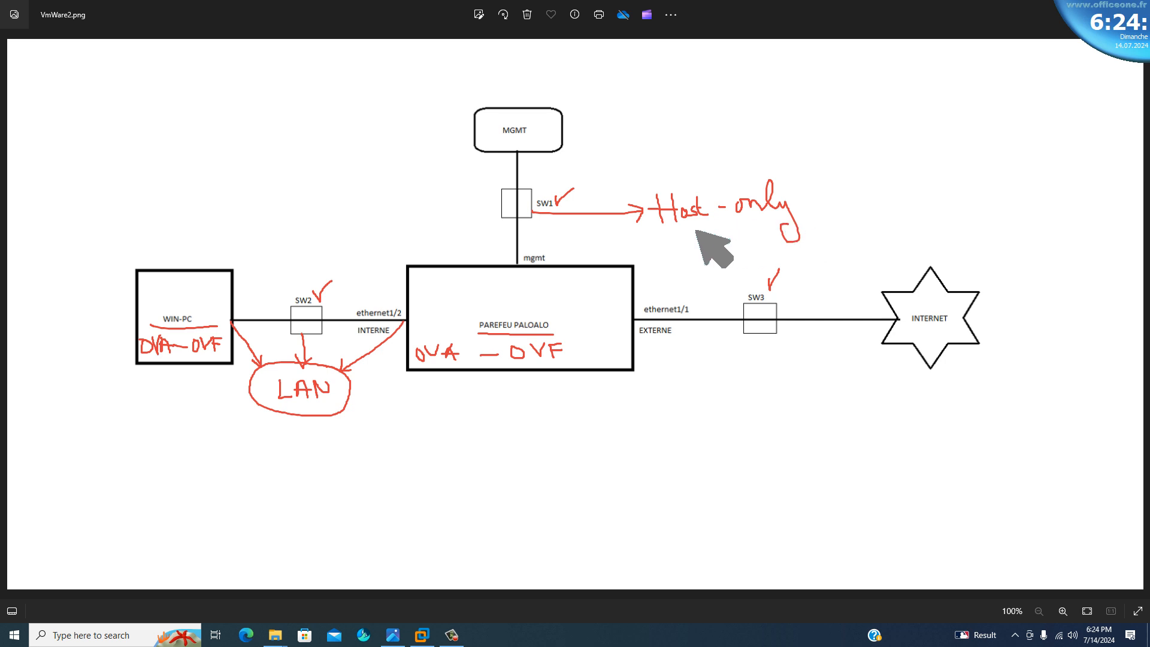
pyautogui.moveTo(672, 229); pyautogui.dragTo(773, 223)
pyautogui.moveTo(713, 186)
pyautogui.mouseDown()
pyautogui.moveTo(572, 127)
pyautogui.moveTo(582, 122)
pyautogui.mouseUp()
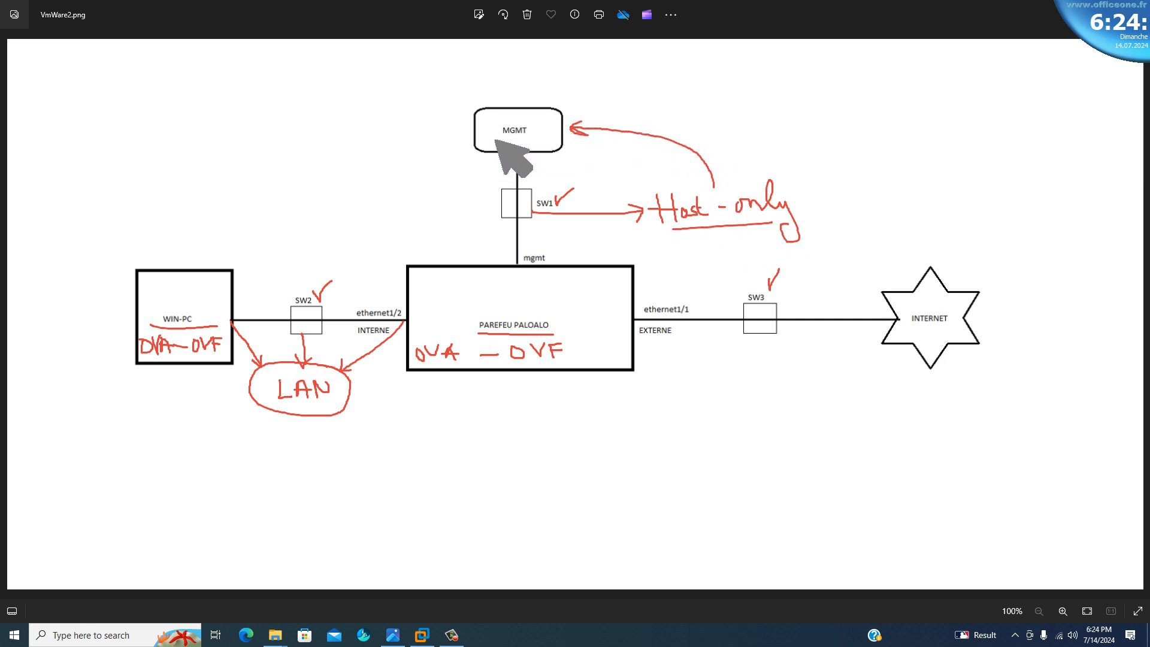
pyautogui.moveTo(496, 137); pyautogui.dragTo(531, 135)
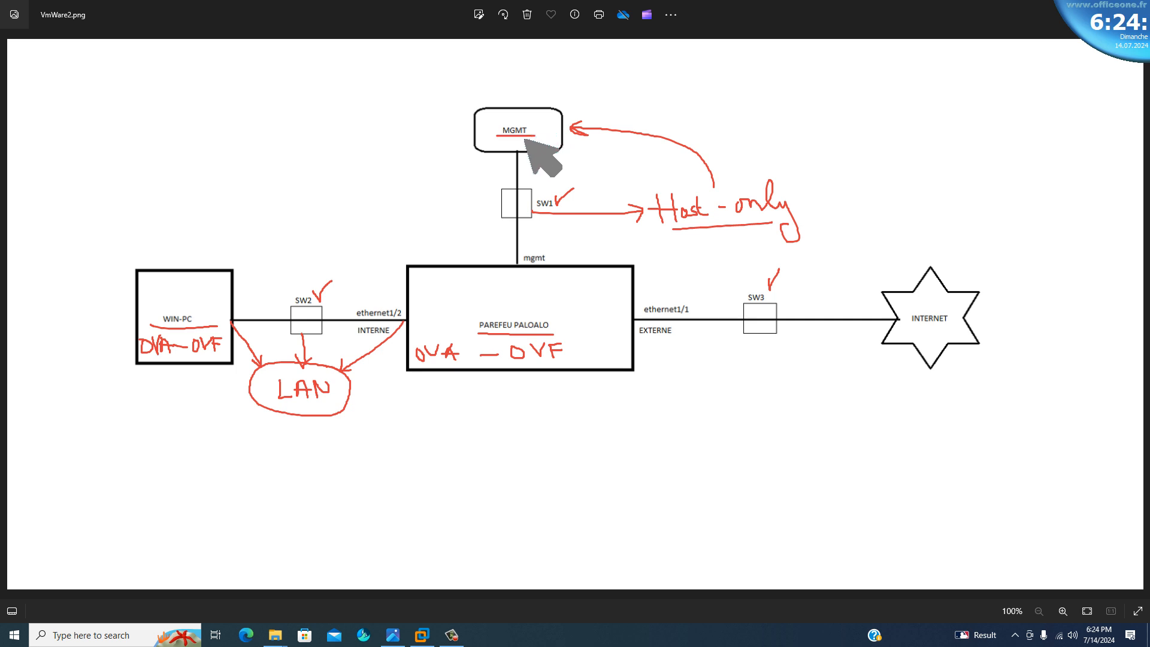
# Mark the firewall's mgmt port, draw an arrow from MGMT to the firewall, and write "GUI" and an underlined "SSH" beside it.
pyautogui.click(515, 264)
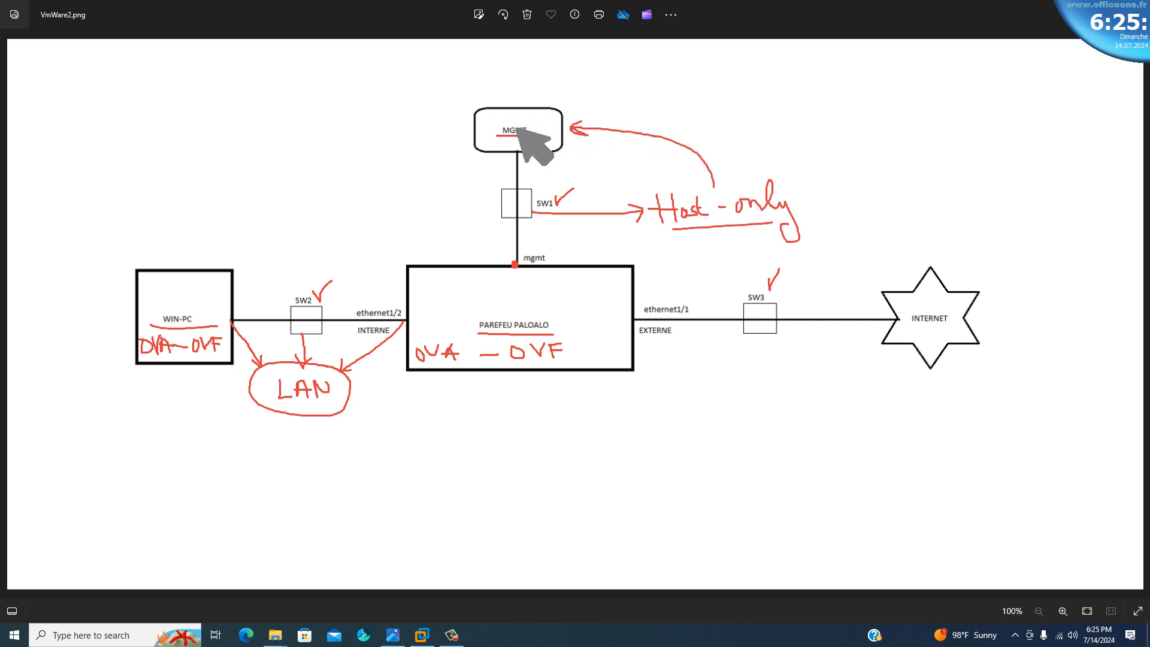
pyautogui.moveTo(479, 151)
pyautogui.mouseDown()
pyautogui.moveTo(446, 207)
pyautogui.moveTo(458, 253)
pyautogui.moveTo(466, 247)
pyautogui.mouseUp()
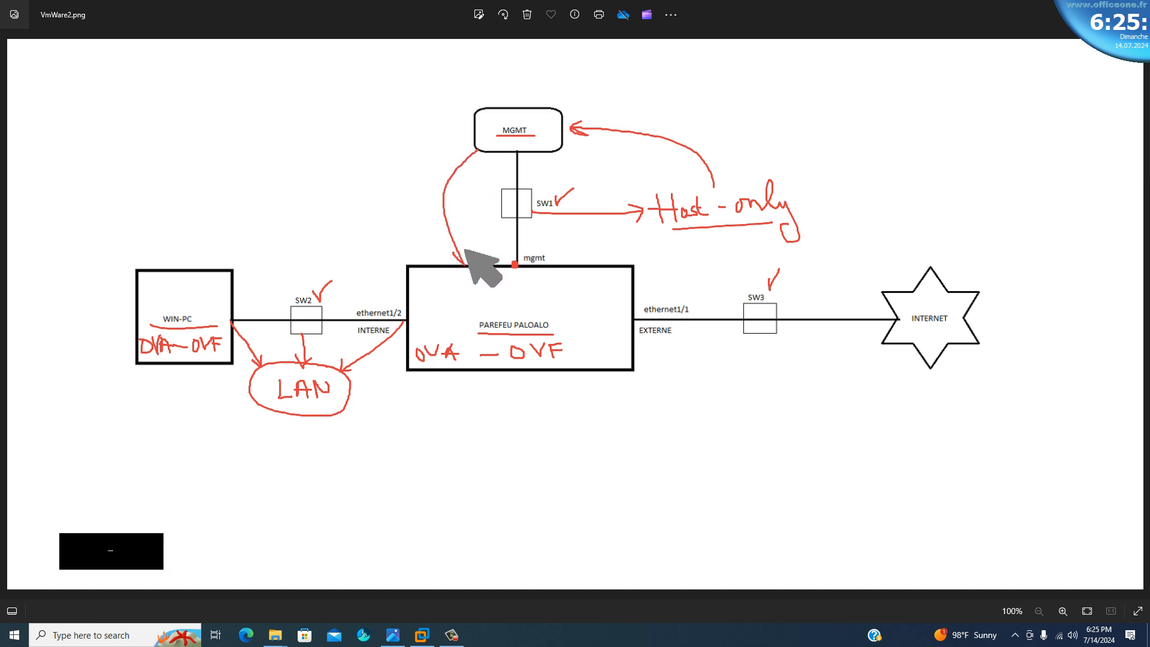
pyautogui.moveTo(391, 146)
pyautogui.mouseDown()
pyautogui.moveTo(390, 182)
pyautogui.moveTo(403, 160)
pyautogui.moveTo(410, 172)
pyautogui.moveTo(412, 155)
pyautogui.moveTo(414, 171)
pyautogui.moveTo(370, 211)
pyautogui.moveTo(420, 198)
pyautogui.moveTo(424, 217)
pyautogui.mouseUp()
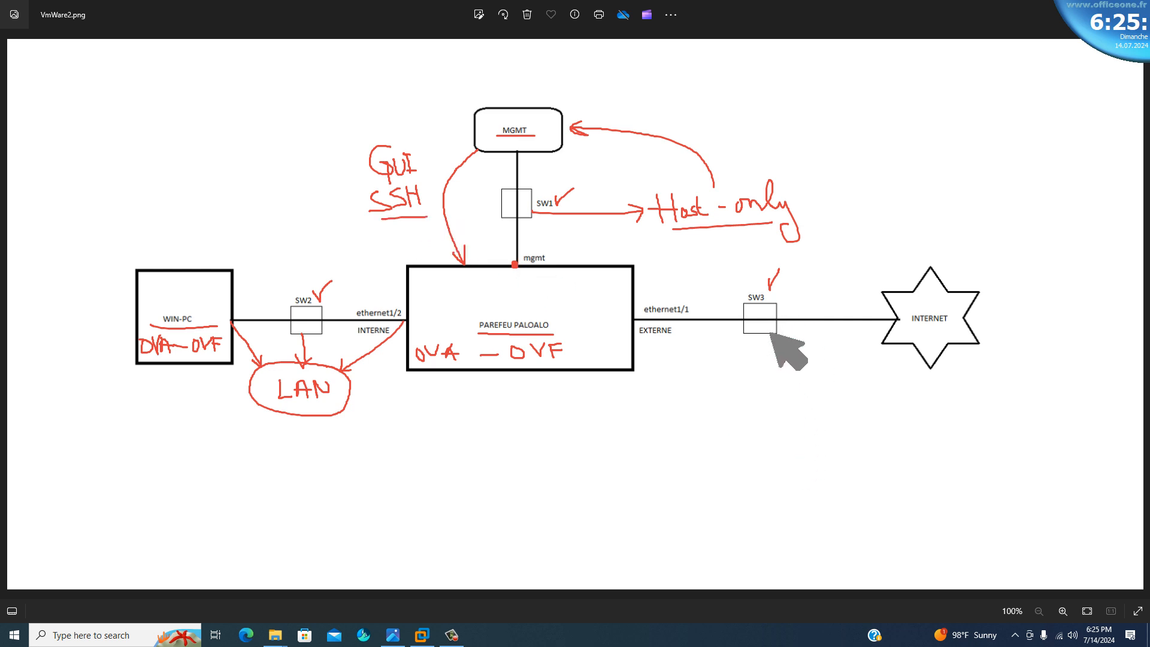
# Write the SW3 connection options below it as underlined "1) Bridge" and "2) NAT → SOHO", with underlined "PAT" beneath.
pyautogui.moveTo(753, 333)
pyautogui.mouseDown()
pyautogui.moveTo(754, 353)
pyautogui.moveTo(794, 363)
pyautogui.moveTo(796, 377)
pyautogui.moveTo(821, 374)
pyautogui.moveTo(830, 346)
pyautogui.moveTo(841, 365)
pyautogui.moveTo(813, 377)
pyautogui.moveTo(859, 362)
pyautogui.moveTo(899, 367)
pyautogui.moveTo(898, 388)
pyautogui.moveTo(906, 367)
pyautogui.moveTo(912, 376)
pyautogui.mouseUp()
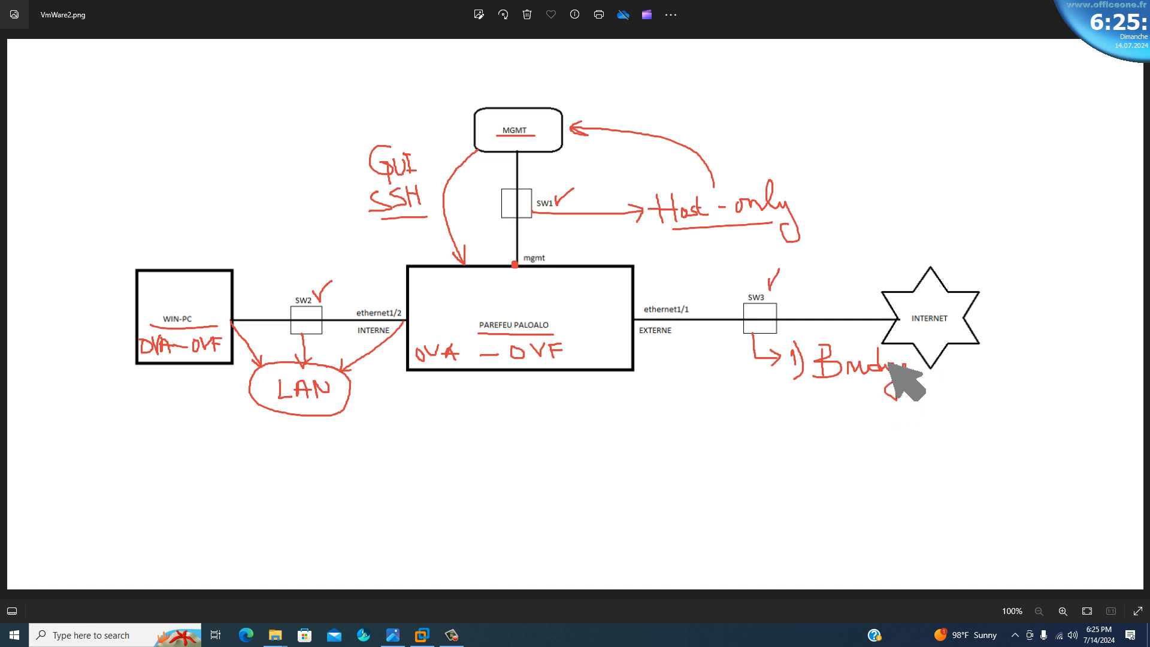
pyautogui.moveTo(896, 382); pyautogui.dragTo(827, 384)
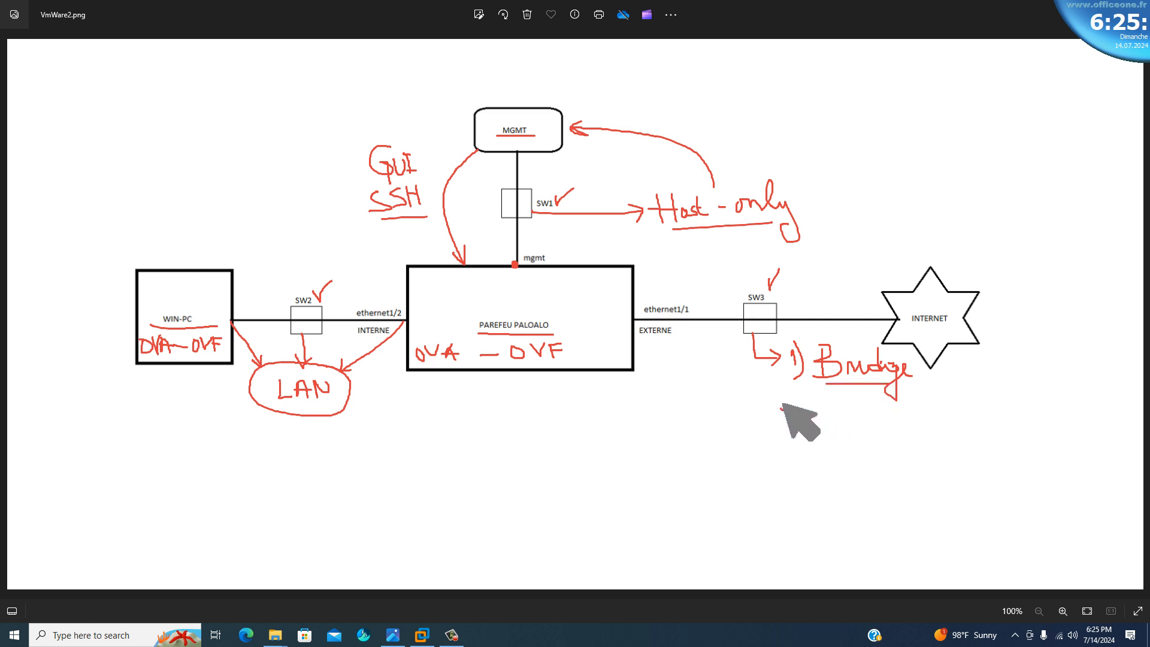
pyautogui.moveTo(775, 411); pyautogui.dragTo(803, 447)
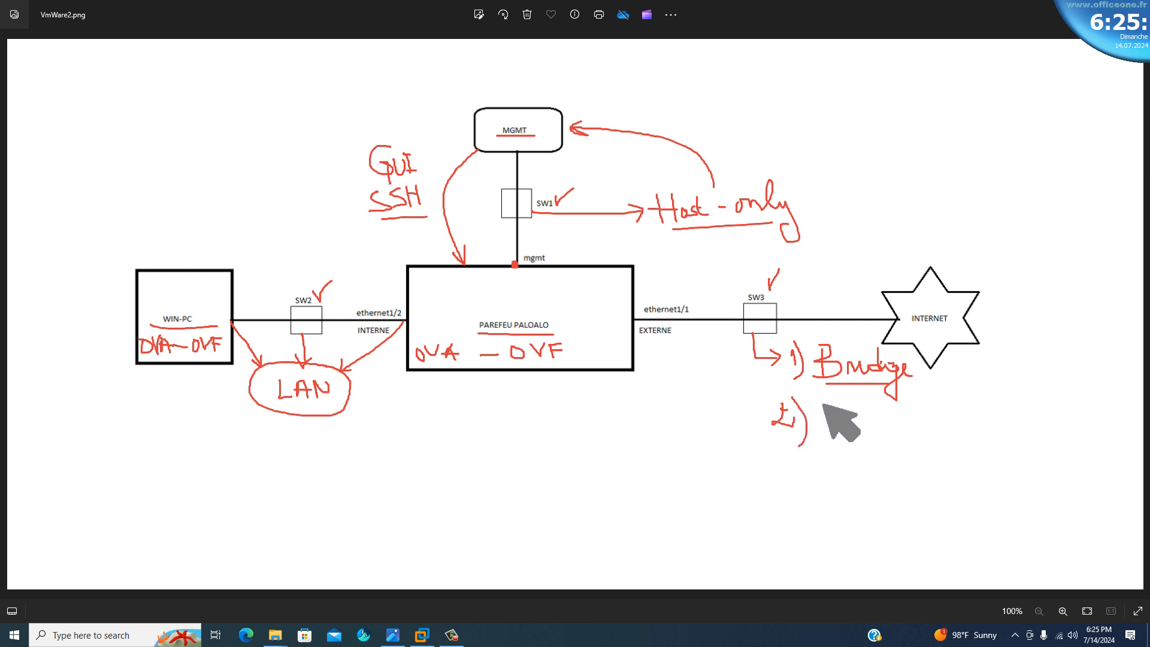
pyautogui.moveTo(823, 403)
pyautogui.mouseDown()
pyautogui.moveTo(870, 430)
pyautogui.moveTo(875, 409)
pyautogui.moveTo(918, 424)
pyautogui.mouseUp()
pyautogui.click(886, 423)
pyautogui.moveTo(904, 418)
pyautogui.mouseDown()
pyautogui.moveTo(905, 431)
pyautogui.moveTo(969, 427)
pyautogui.mouseUp()
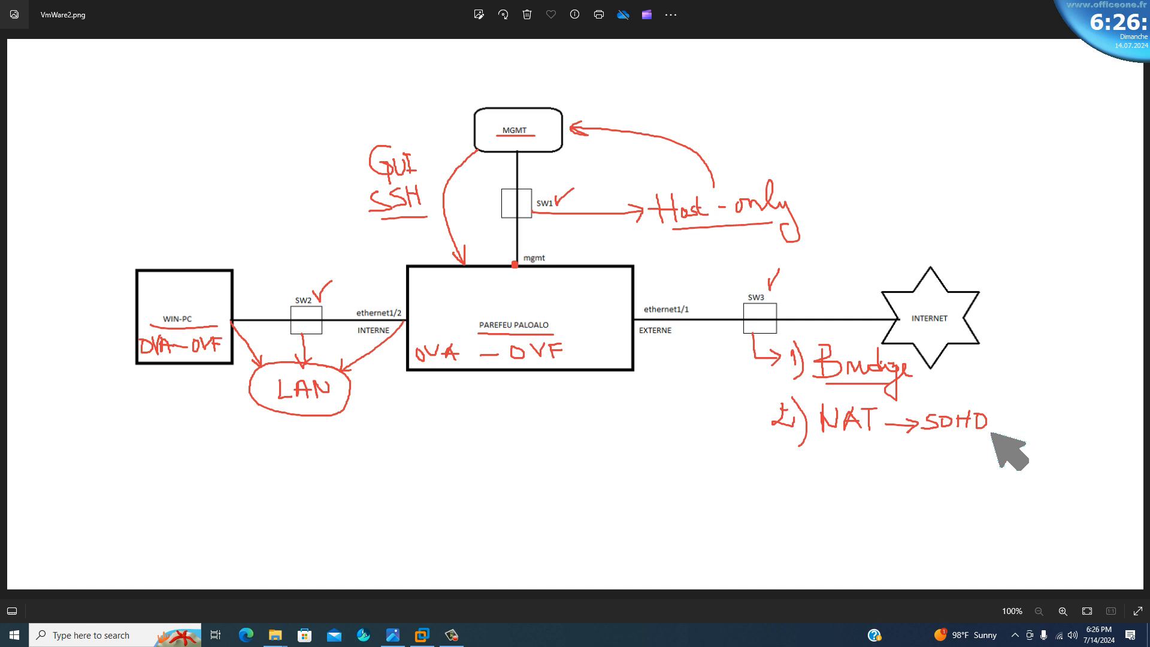
pyautogui.moveTo(821, 439); pyautogui.dragTo(878, 437)
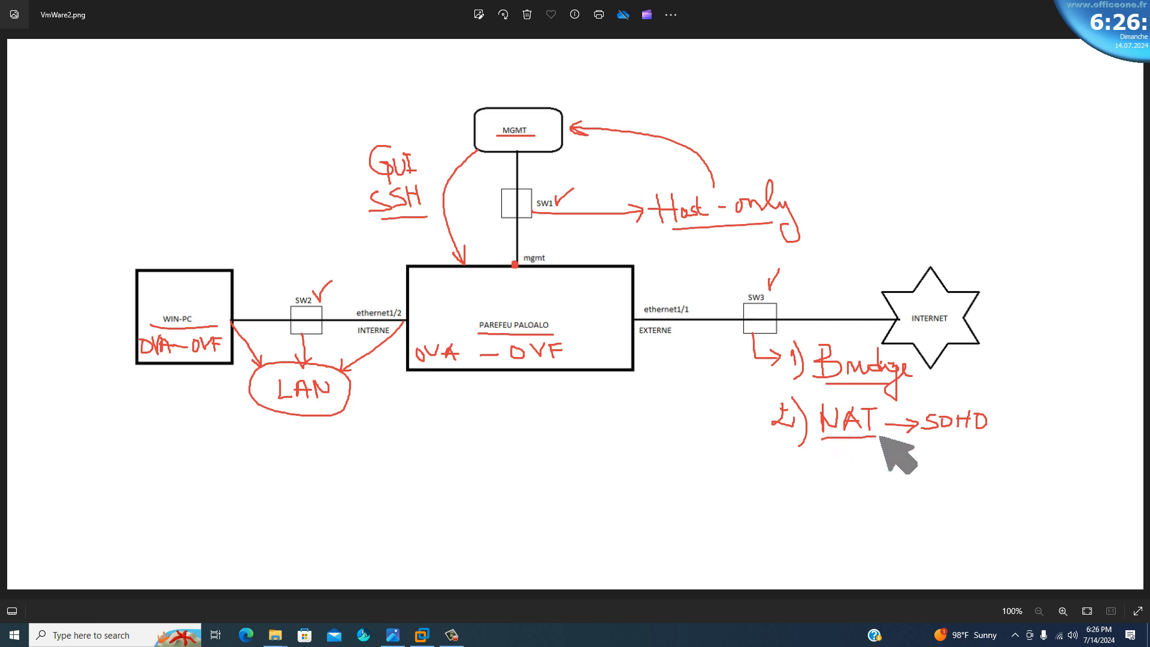
pyautogui.moveTo(826, 471)
pyautogui.mouseDown()
pyautogui.moveTo(839, 459)
pyautogui.moveTo(827, 469)
pyautogui.moveTo(832, 459)
pyautogui.moveTo(877, 481)
pyautogui.moveTo(891, 450)
pyautogui.moveTo(896, 487)
pyautogui.mouseUp()
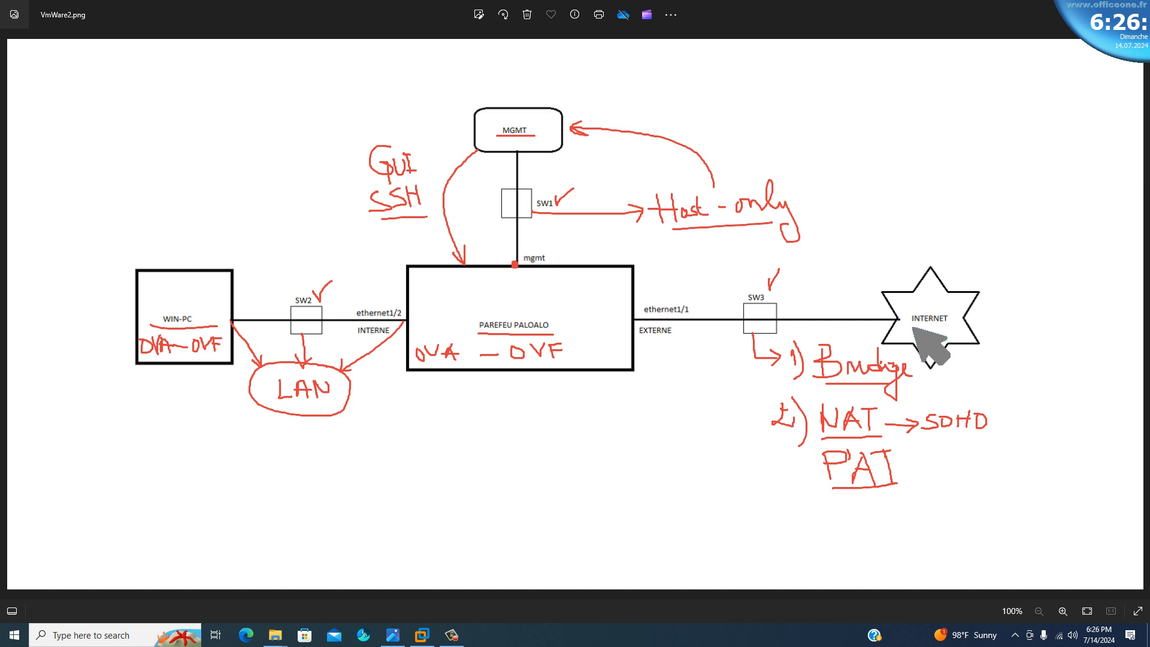
# Underline INTERNET, draw a curved arrow to it from WIN-PC, and annotate the firewall section between two vertical lines crossing that path.
pyautogui.moveTo(911, 327); pyautogui.dragTo(948, 325)
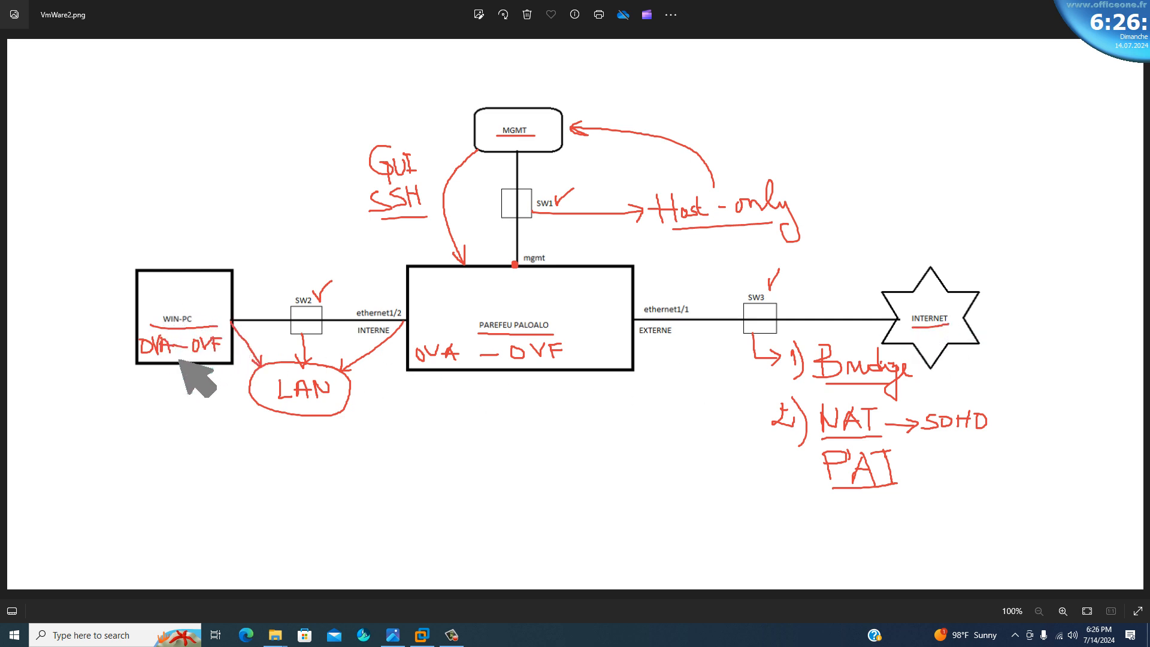
pyautogui.moveTo(170, 362)
pyautogui.mouseDown()
pyautogui.moveTo(290, 453)
pyautogui.moveTo(513, 537)
pyautogui.moveTo(727, 575)
pyautogui.moveTo(945, 517)
pyautogui.moveTo(994, 391)
pyautogui.moveTo(973, 352)
pyautogui.moveTo(965, 368)
pyautogui.mouseUp()
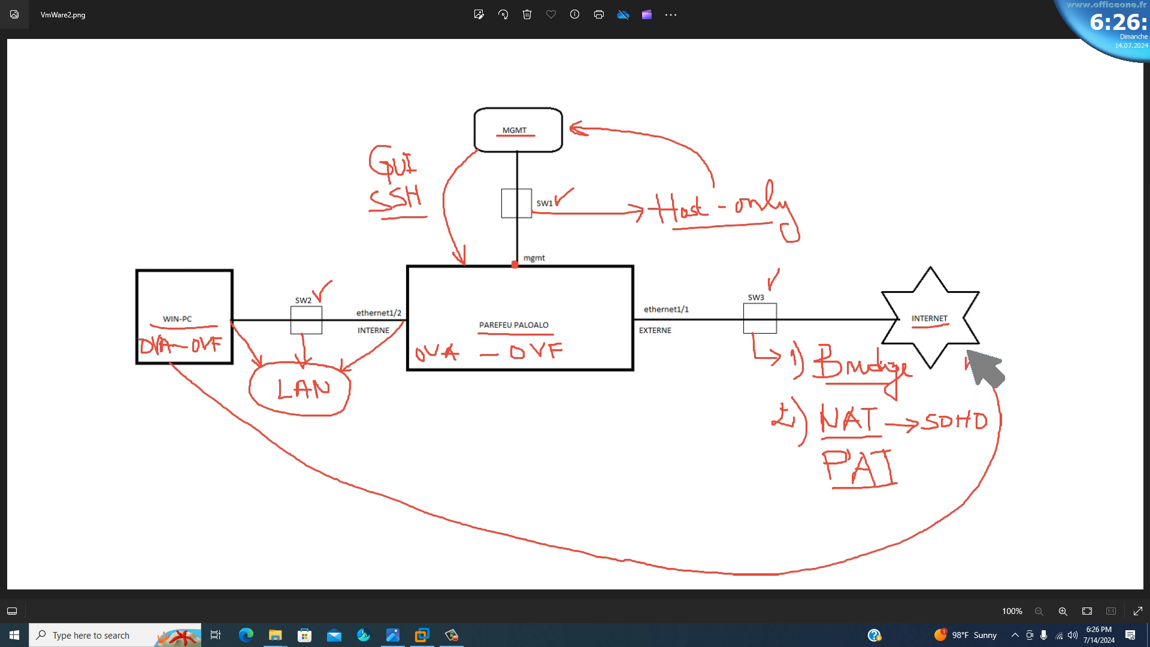
pyautogui.moveTo(407, 374); pyautogui.dragTo(423, 541)
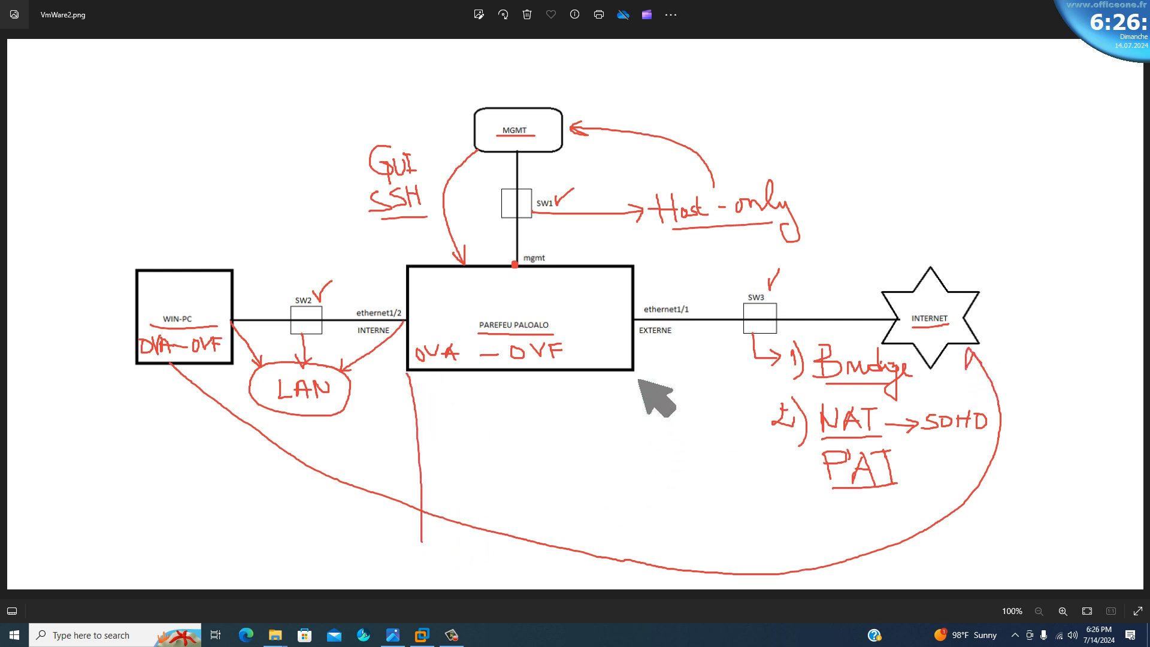
pyautogui.moveTo(629, 393); pyautogui.dragTo(612, 570)
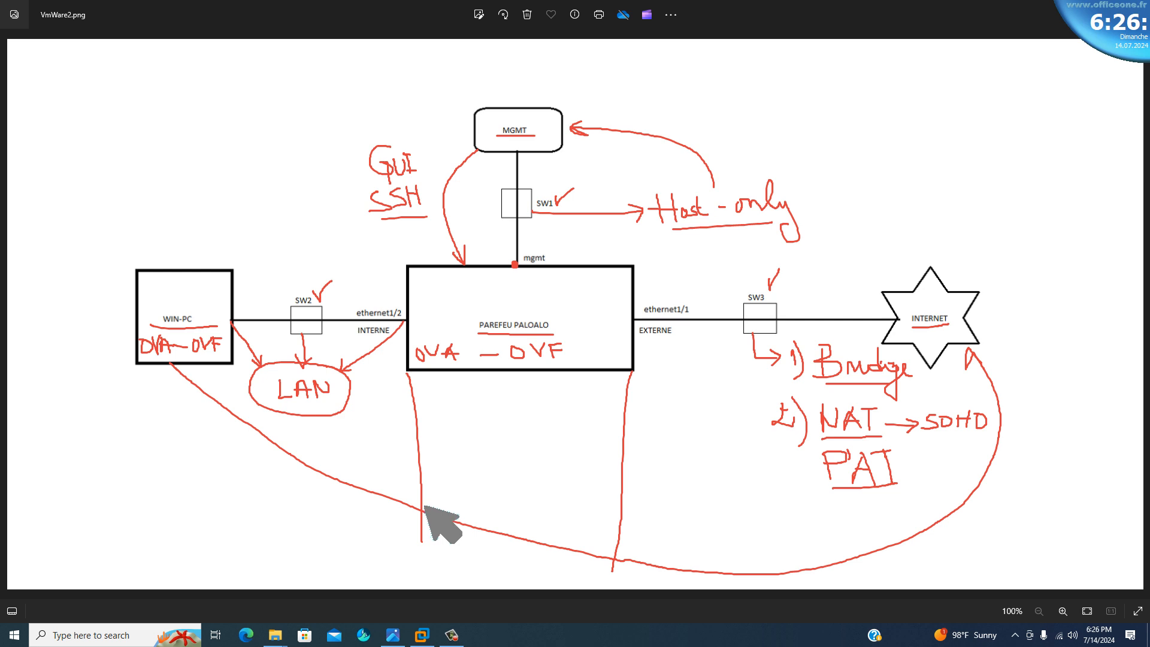
pyautogui.moveTo(445, 444)
pyautogui.mouseDown()
pyautogui.moveTo(467, 415)
pyautogui.moveTo(473, 430)
pyautogui.moveTo(524, 423)
pyautogui.moveTo(527, 453)
pyautogui.moveTo(493, 458)
pyautogui.moveTo(530, 460)
pyautogui.mouseUp()
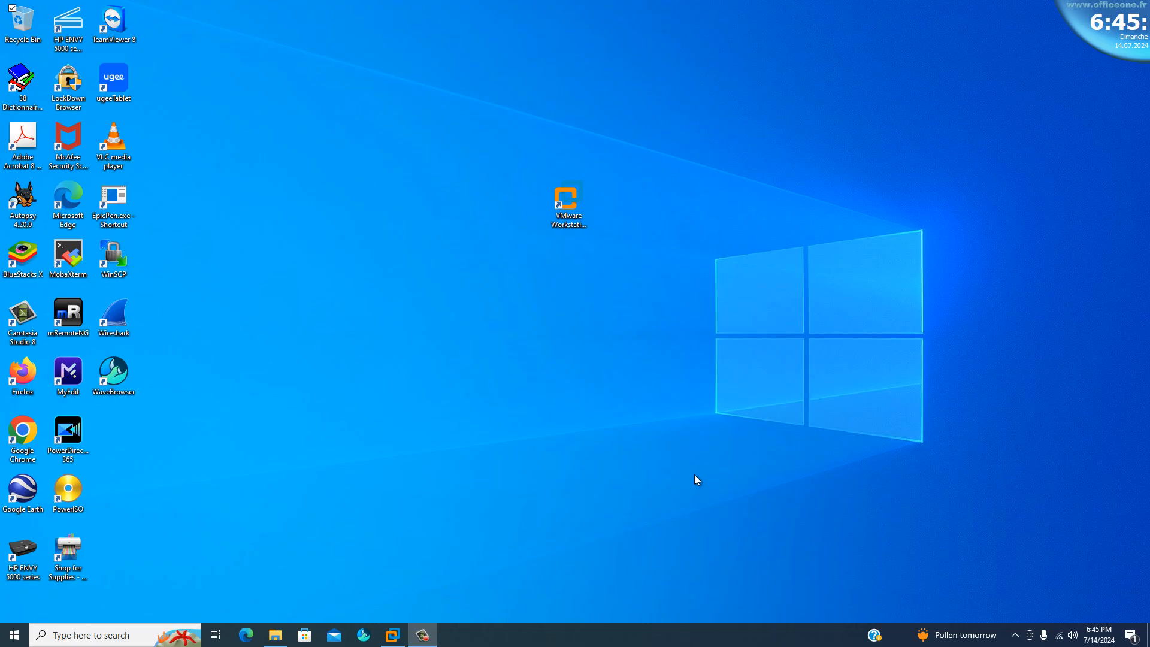
# Launch VMware Workstation and open PA-VM-ESX-10.2.6.ova from the FICHIER IMAGES OVA folder for import.
pyautogui.click(572, 209)
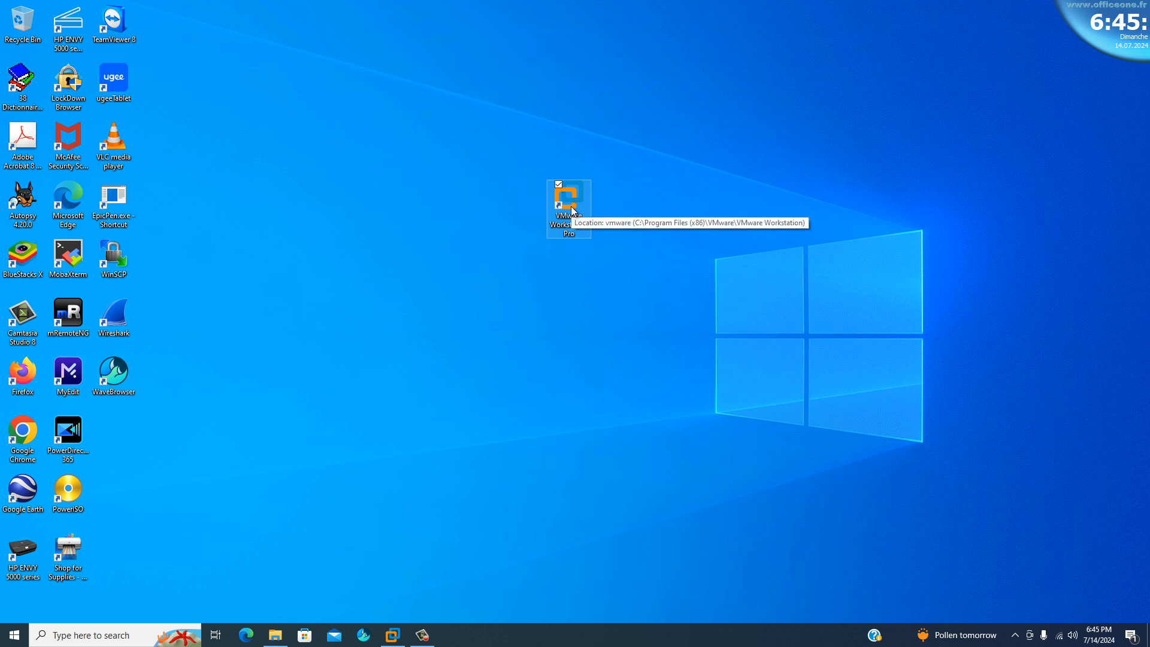
pyautogui.doubleClick(572, 210)
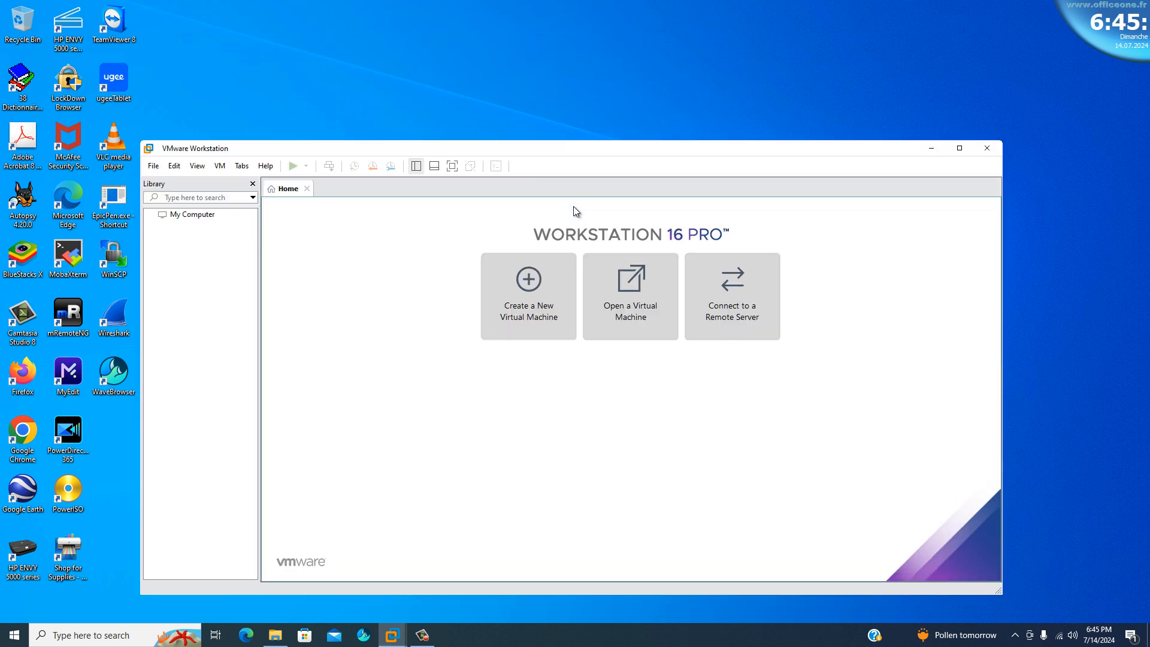
pyautogui.click(154, 166)
pyautogui.click(154, 209)
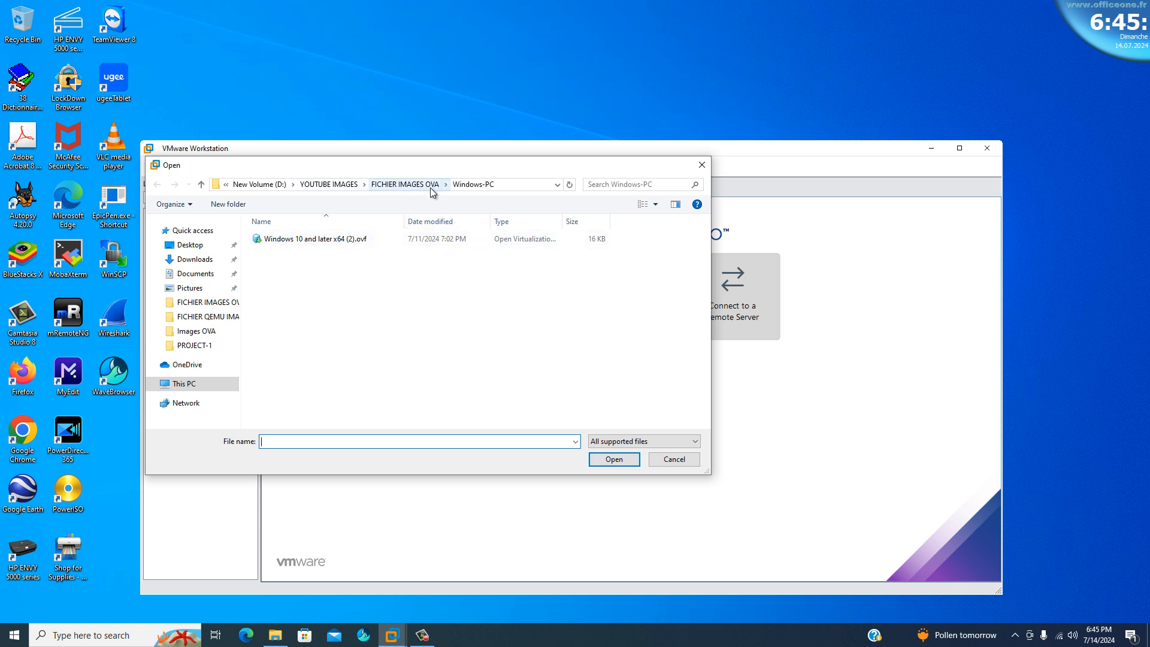
pyautogui.click(405, 184)
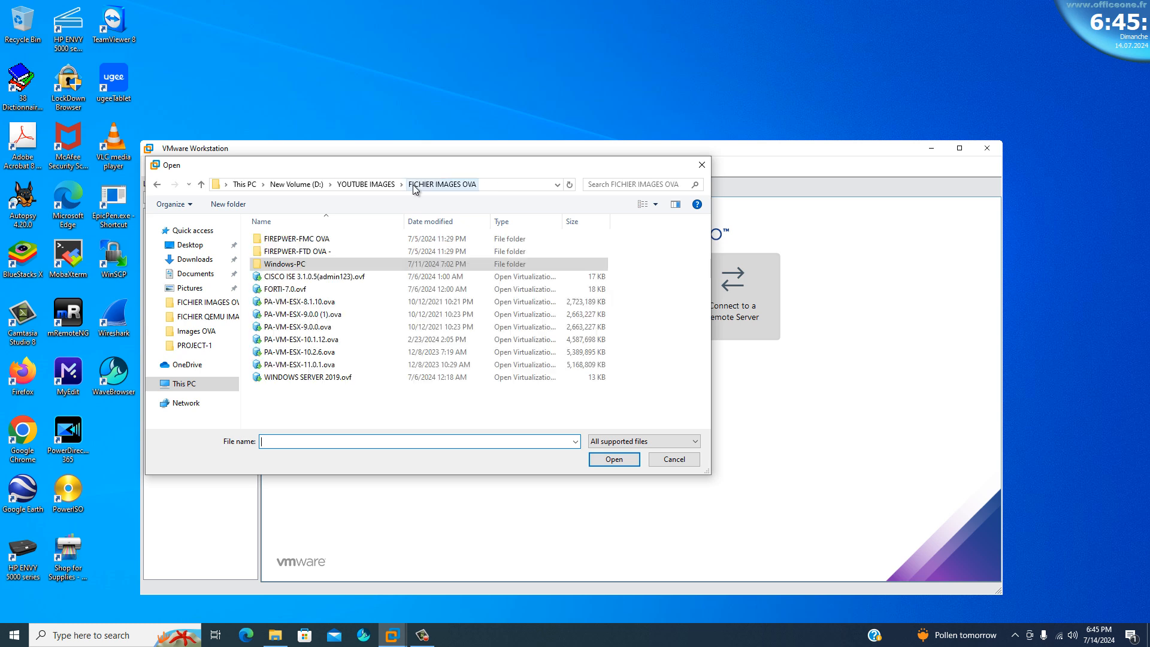
pyautogui.click(292, 355)
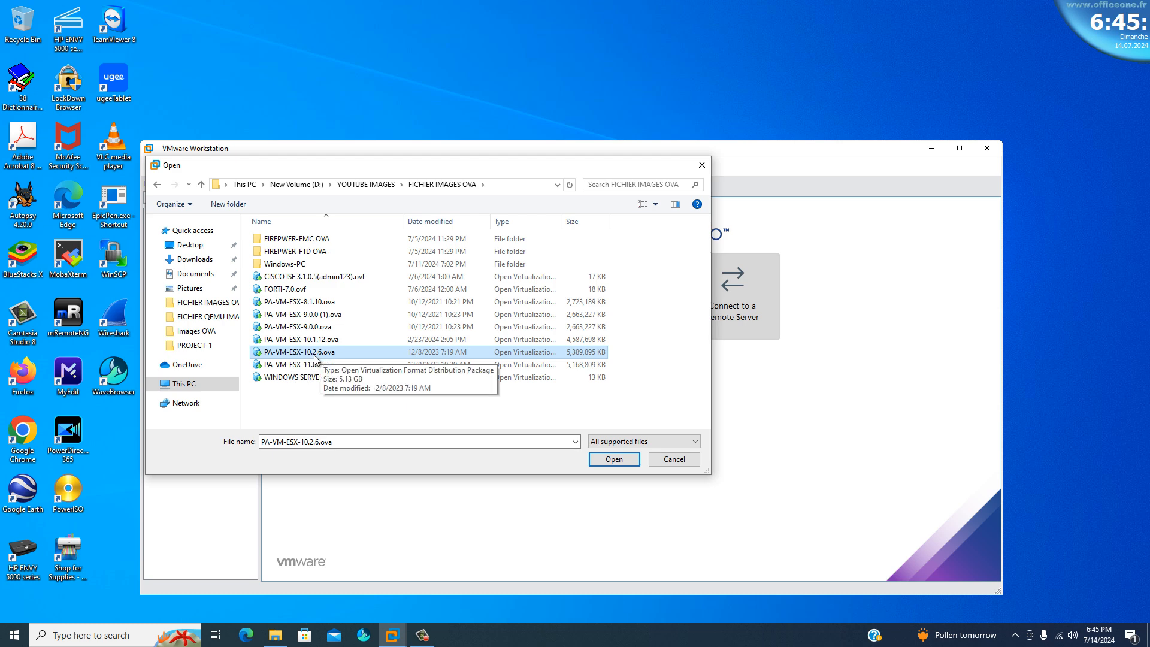
pyautogui.click(606, 458)
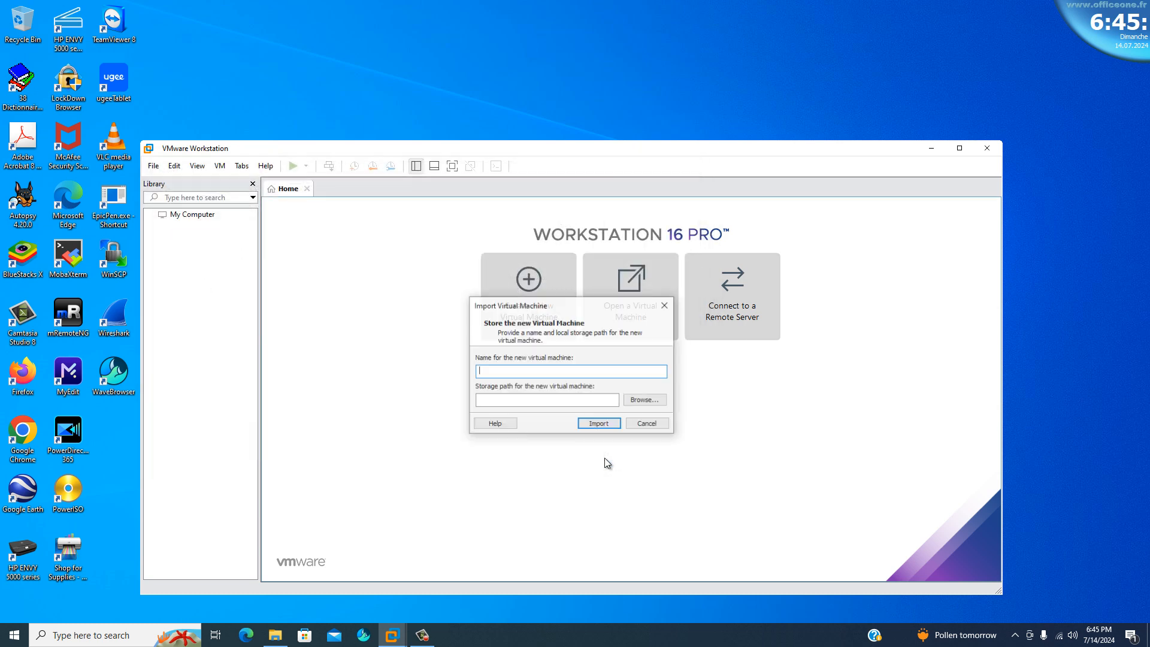
# Name the new virtual machine PALO-ALTO-10.2.6 and import it with the default storage path.
pyautogui.click(516, 369)
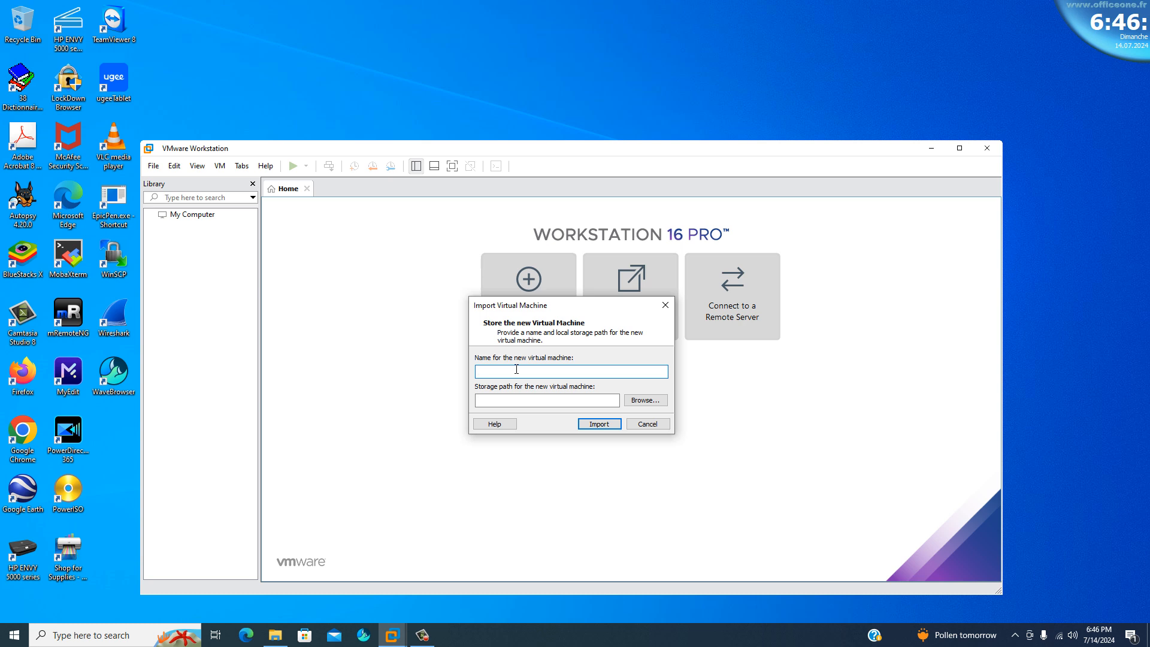
pyautogui.write('PALO-ALTO-10.2.6')
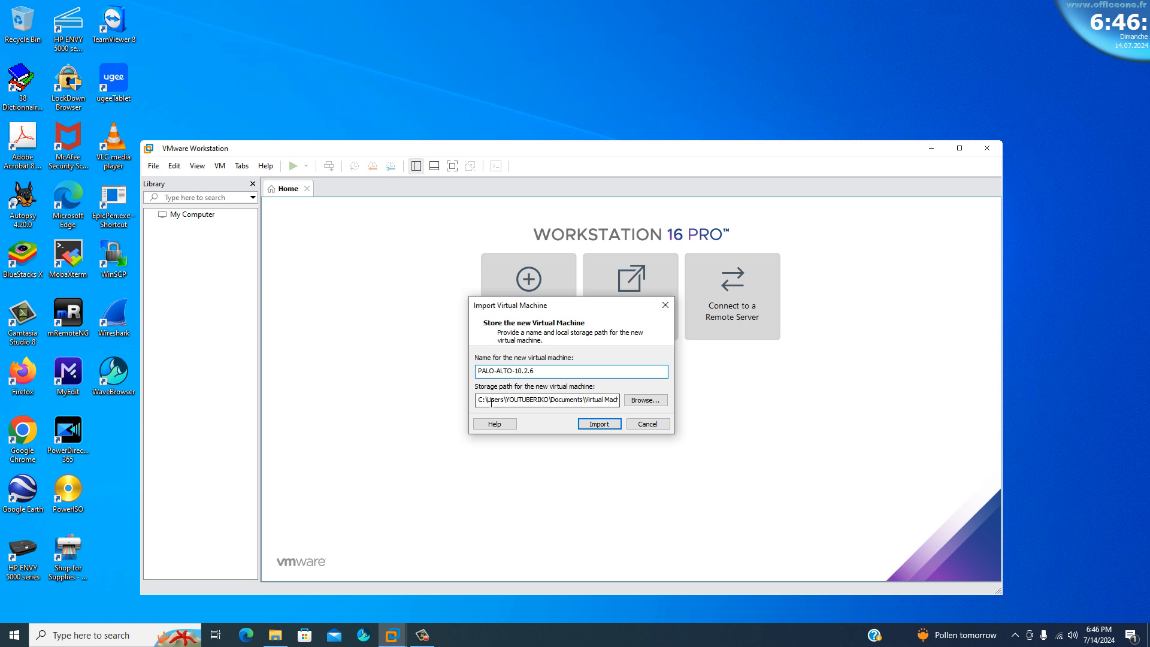
pyautogui.click(599, 424)
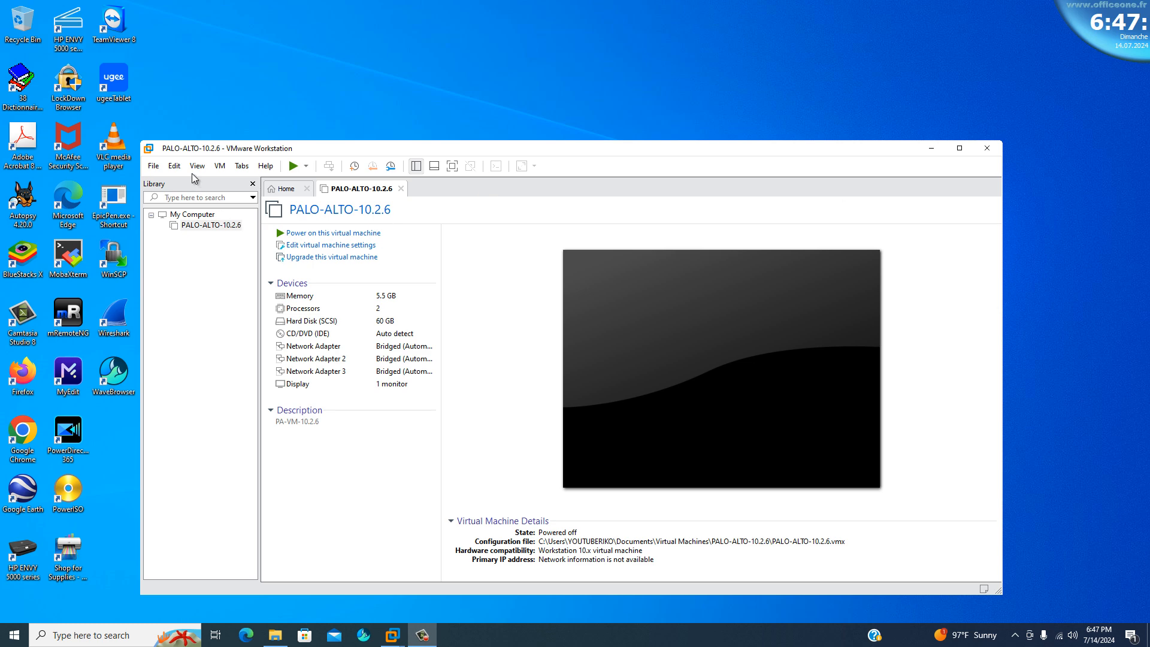
# Open Windows 10 and later x64 (2).ovf from the Windows-PC folder and import it as WINDOWS-10.
pyautogui.click(158, 170)
pyautogui.click(173, 215)
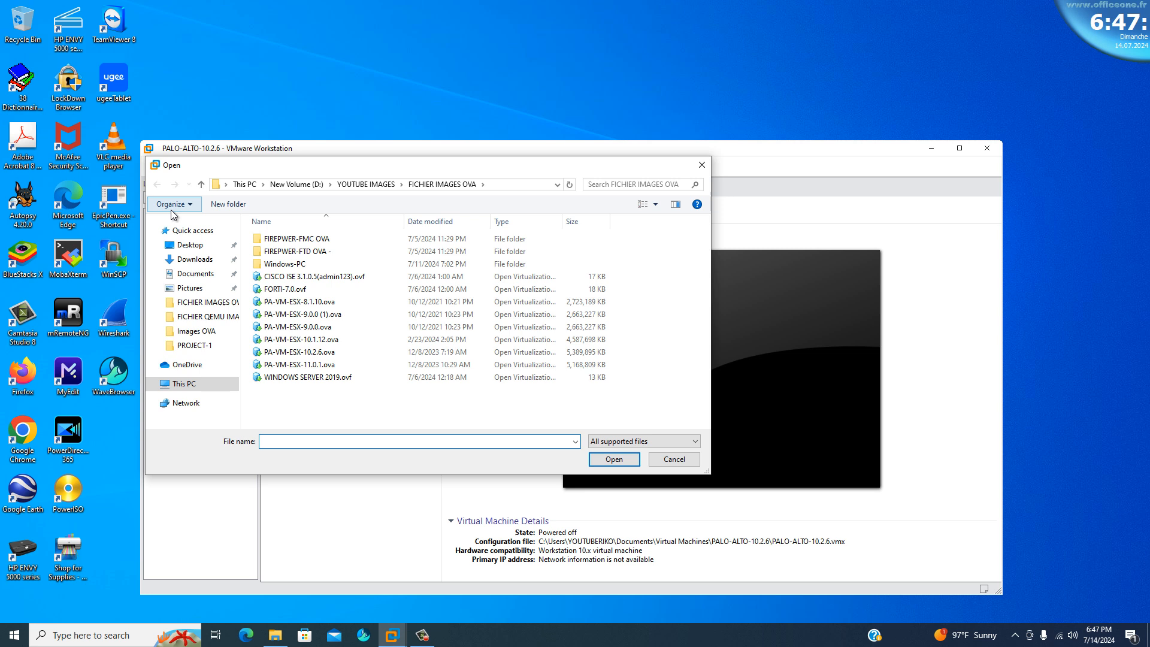
pyautogui.doubleClick(294, 265)
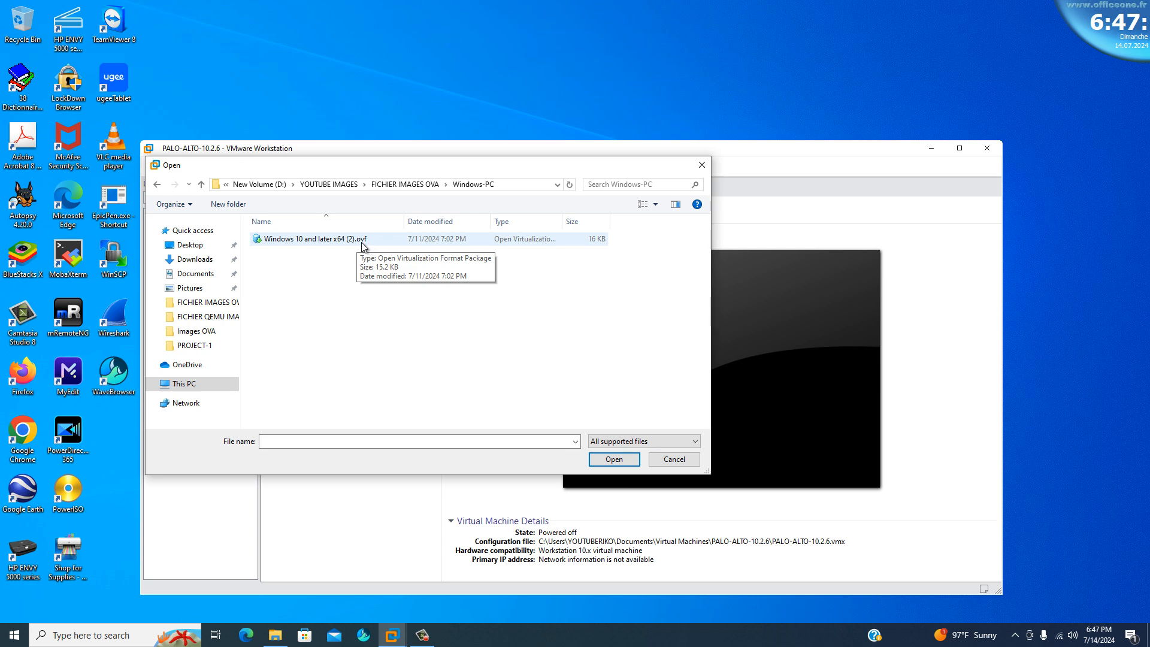
pyautogui.click(318, 243)
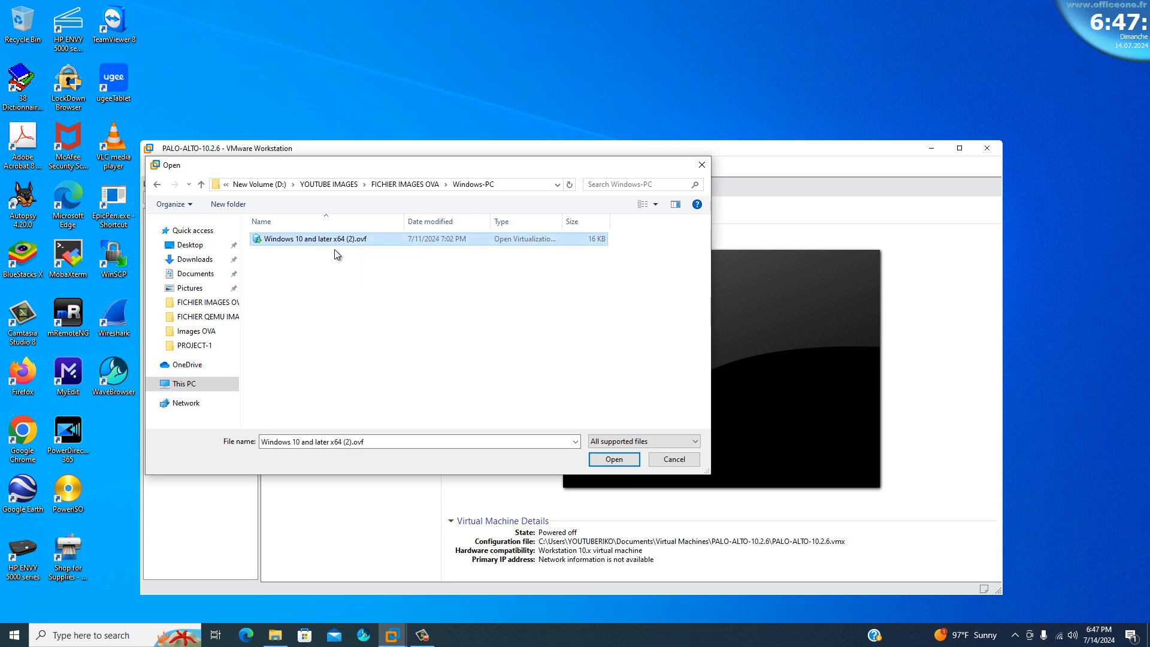
pyautogui.click(621, 460)
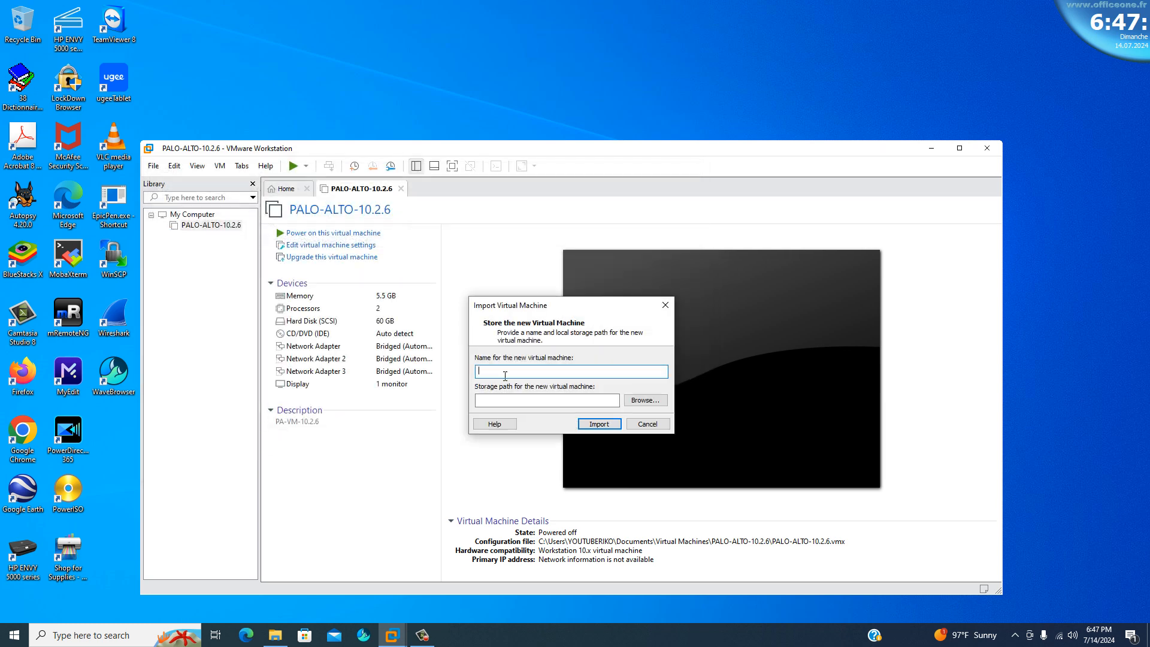
pyautogui.write('WINDOWS')
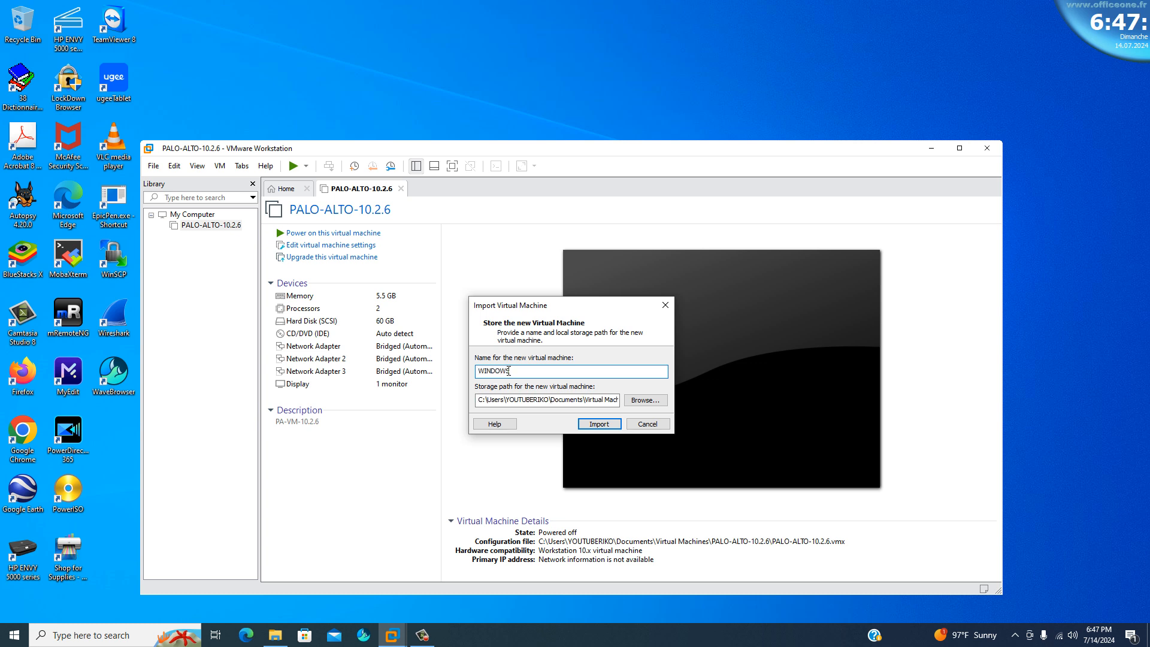
pyautogui.write('-10')
pyautogui.click(599, 424)
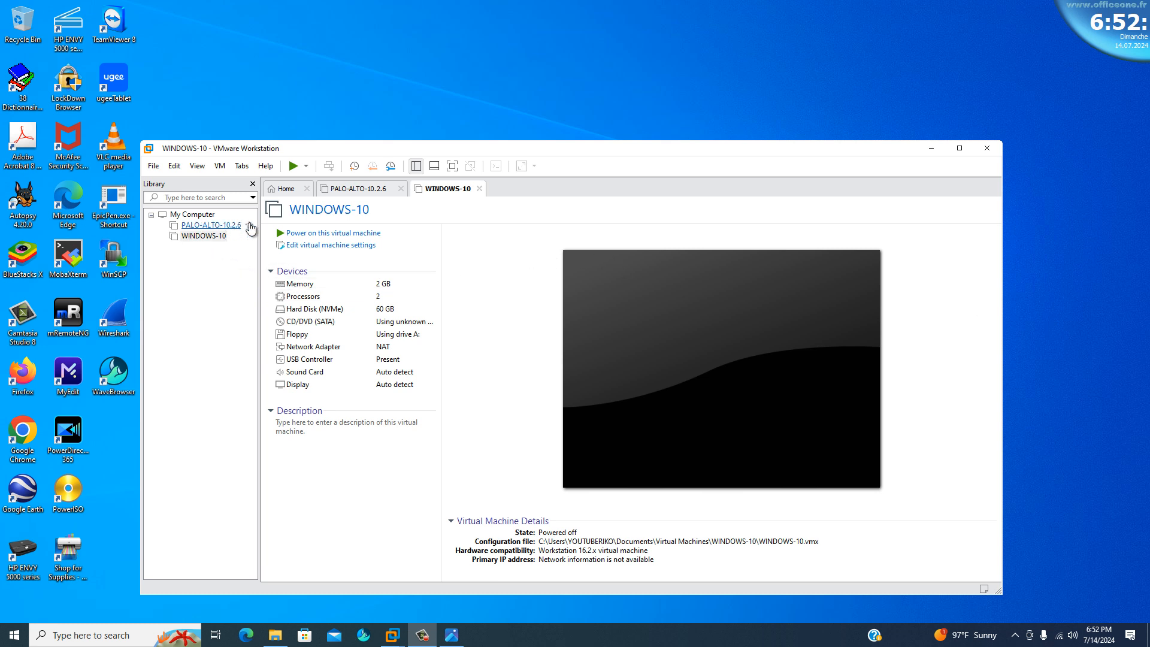
# In the PALO-ALTO-10.2.6 virtual machine settings, set the first network adapter to Host-only and Network Adapter 2 to NAT.
pyautogui.click(352, 191)
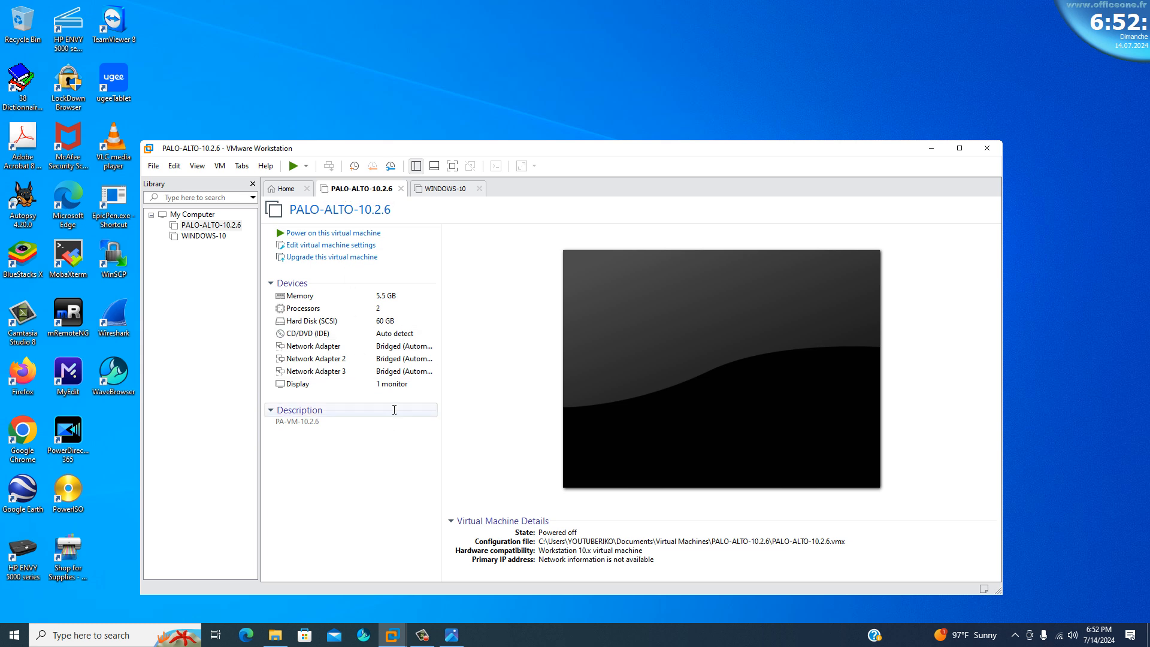
pyautogui.click(449, 190)
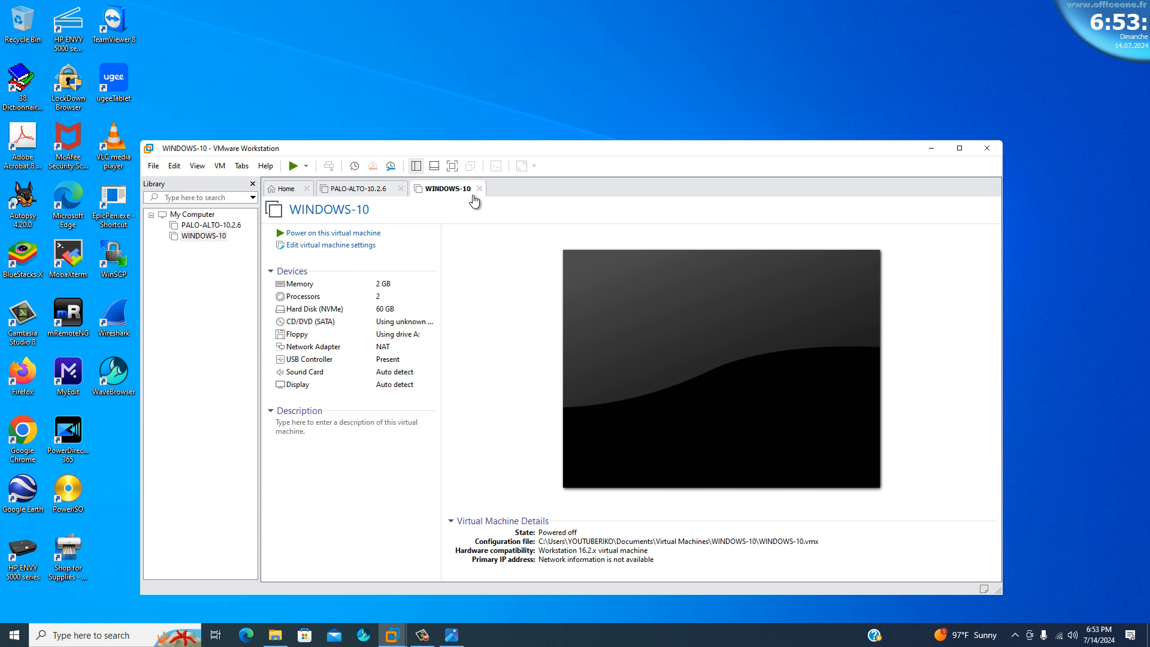
pyautogui.click(359, 190)
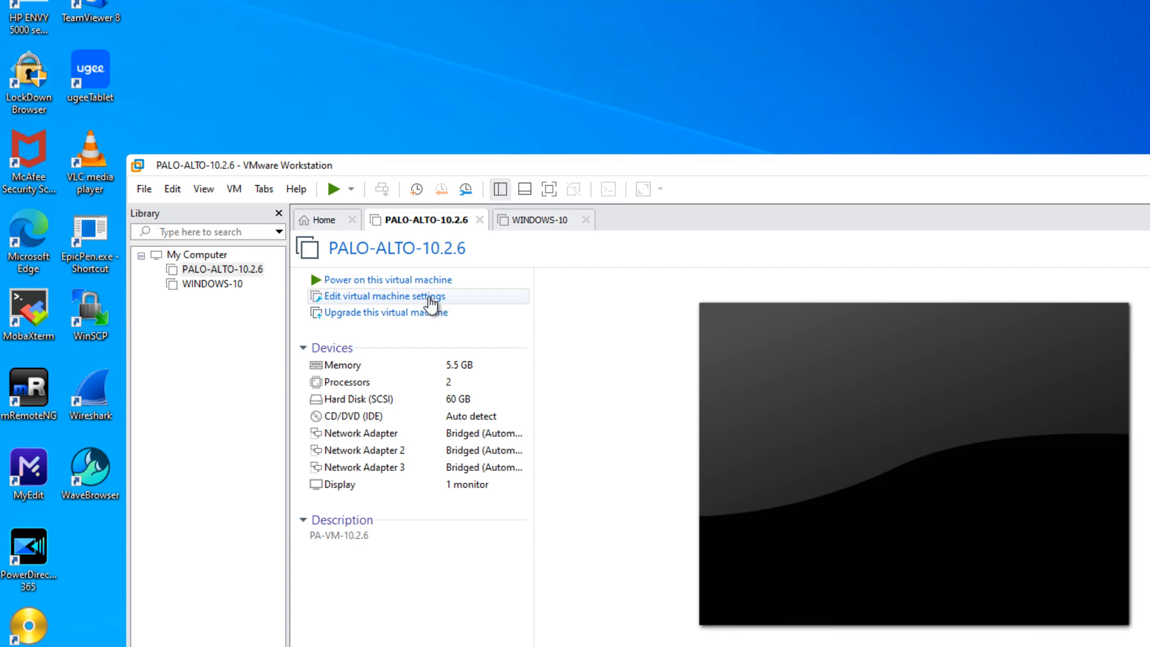
pyautogui.click(428, 298)
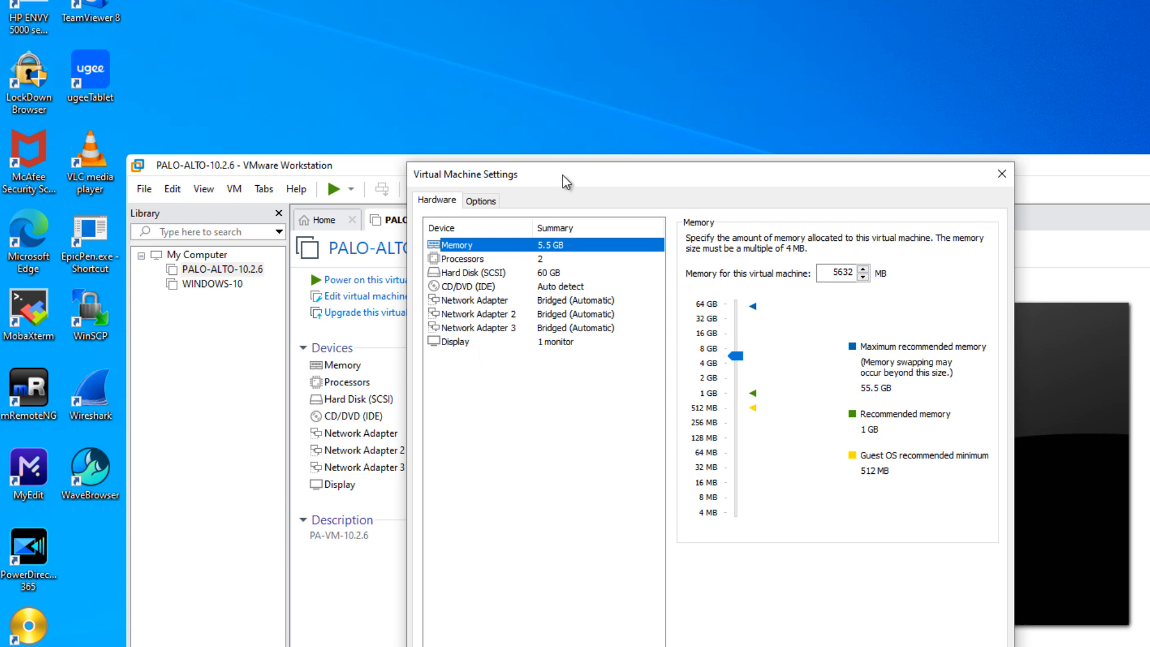
pyautogui.moveTo(563, 175); pyautogui.dragTo(738, 186)
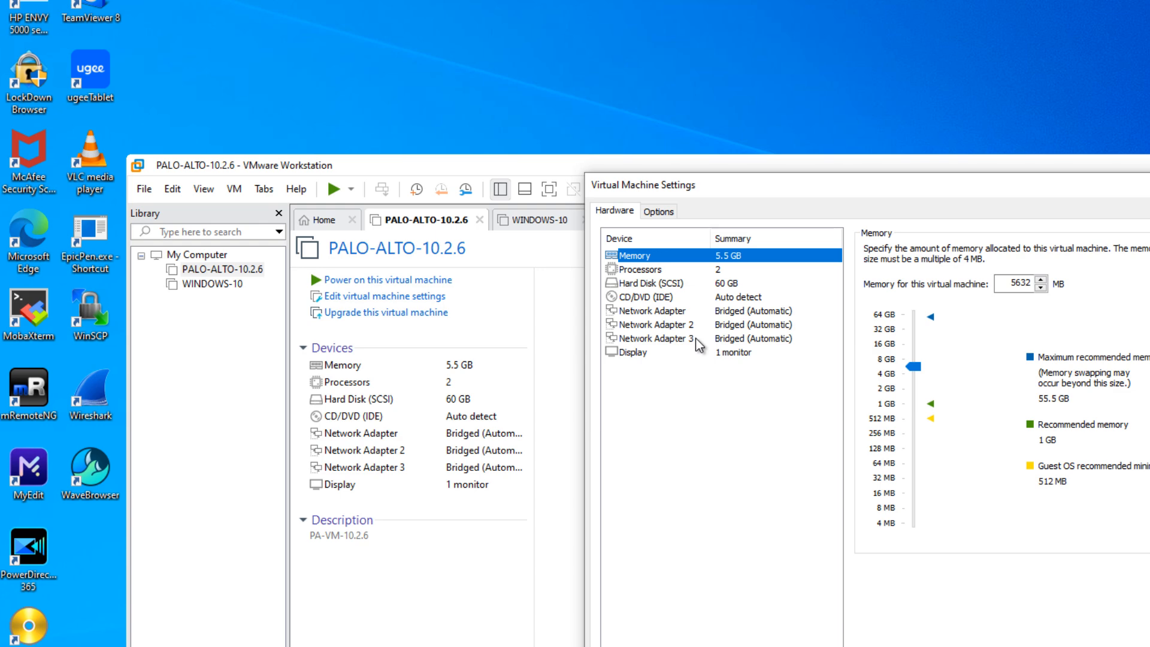
pyautogui.click(687, 310)
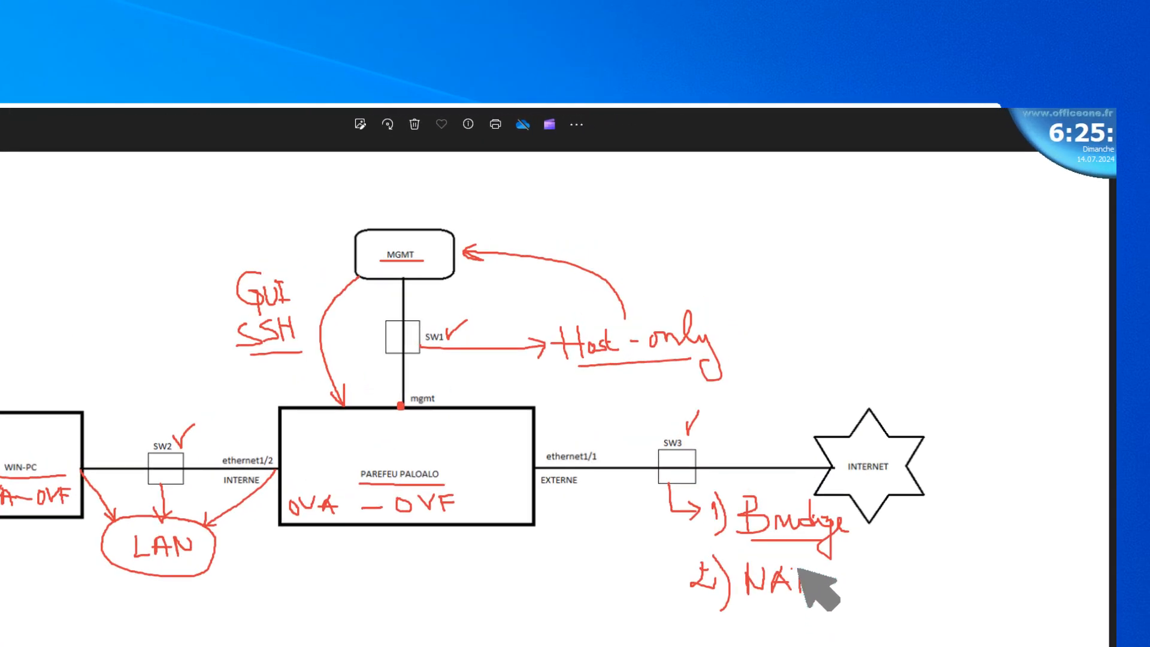
pyautogui.moveTo(798, 568)
pyautogui.mouseDown()
pyautogui.moveTo(849, 585)
pyautogui.moveTo(844, 593)
pyautogui.moveTo(876, 584)
pyautogui.mouseUp()
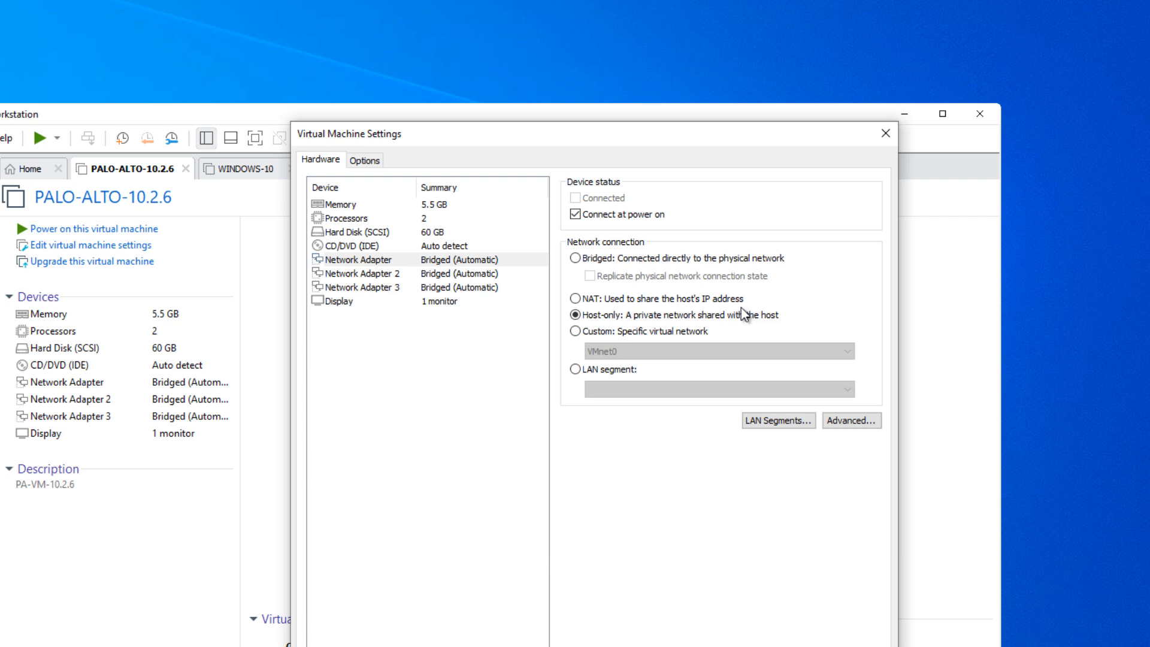
pyautogui.click(338, 273)
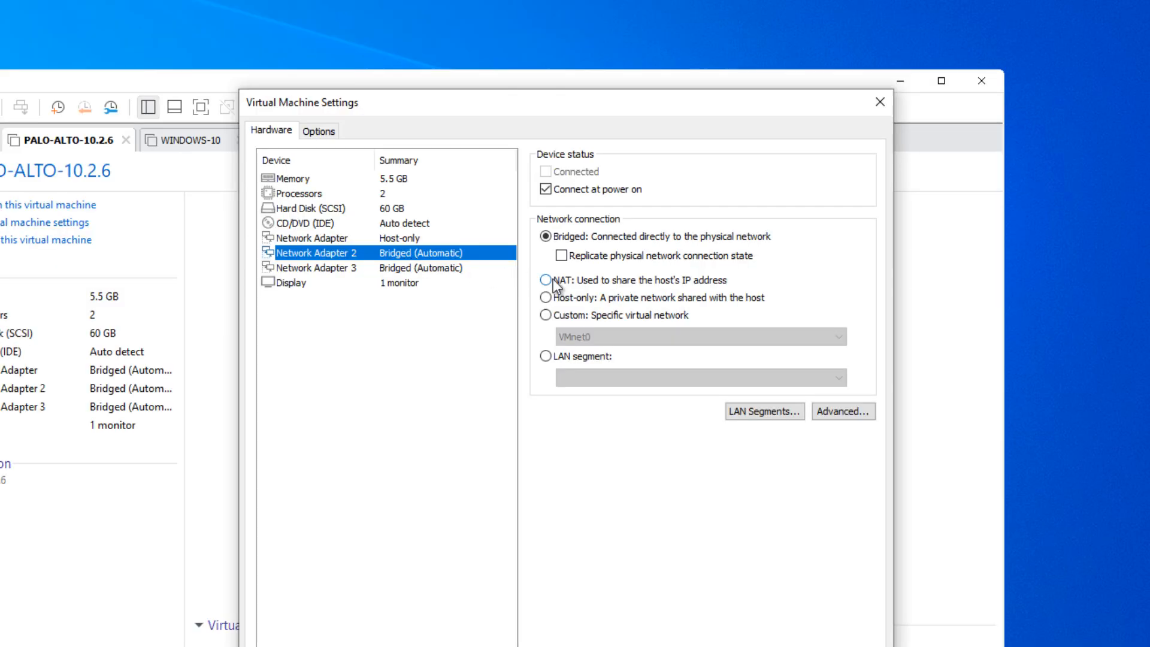
pyautogui.click(549, 280)
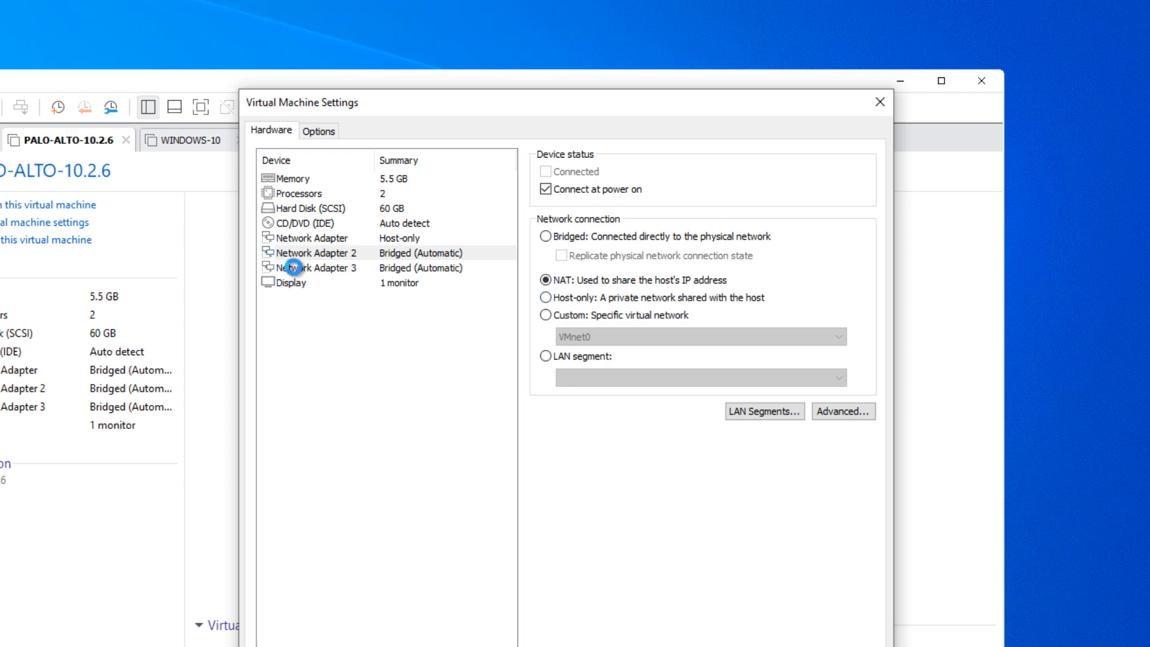
# Set Network Adapter 3 of the firewall to use a LAN segment and create a segment named LAN WIN-PALO.
pyautogui.click(294, 267)
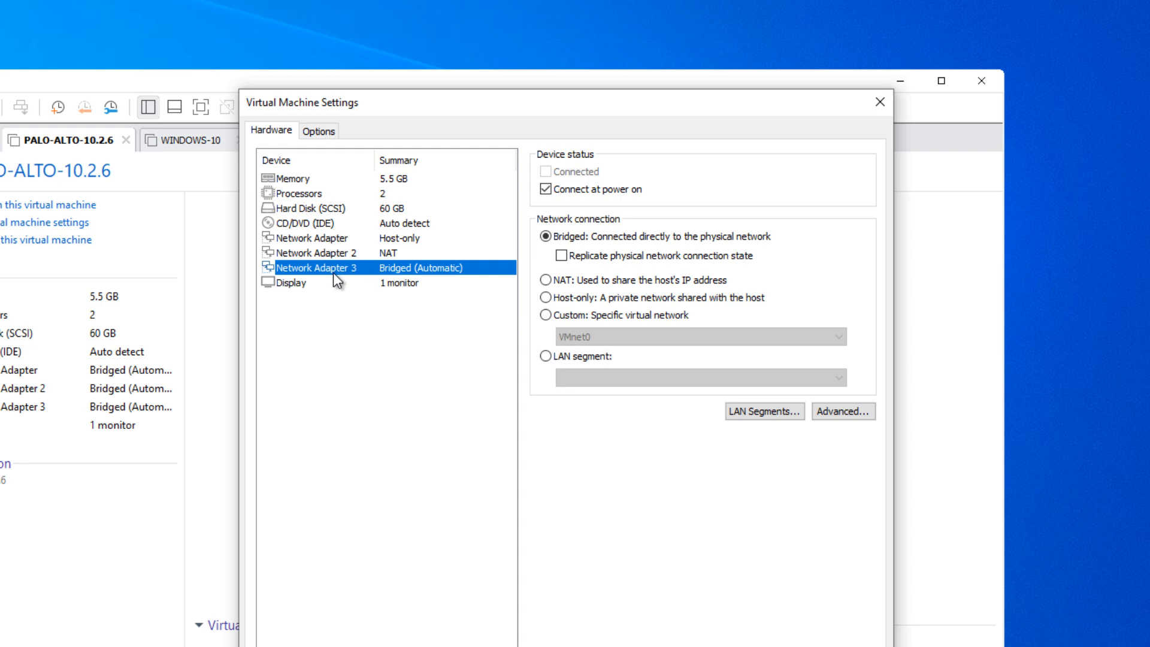
pyautogui.click(545, 356)
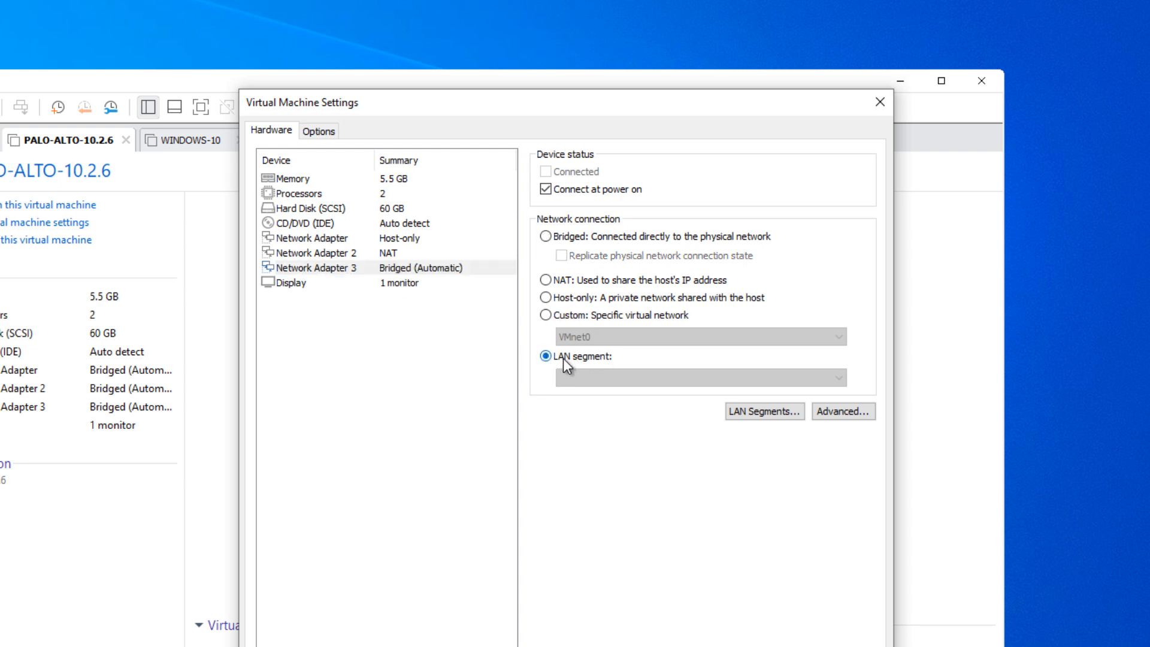
pyautogui.click(760, 415)
pyautogui.click(536, 488)
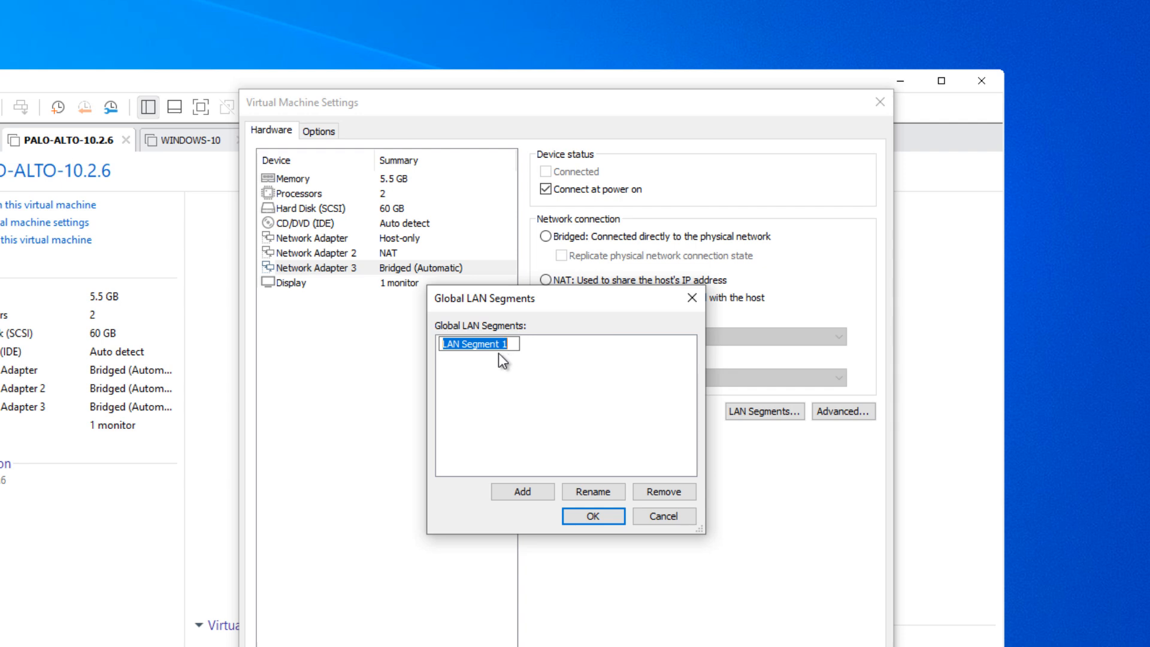
pyautogui.press('Right')
pyautogui.write('ALO')
pyautogui.click(582, 516)
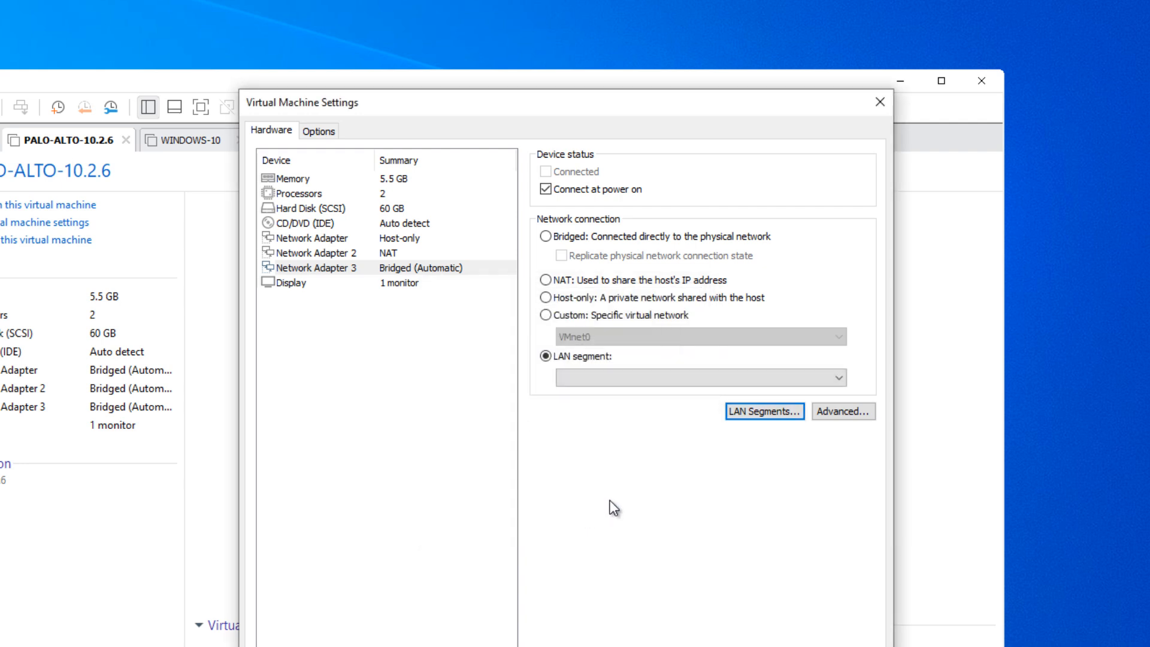
# Assign the LAN WIN-PALO segment to the firewall's Network Adapter 3 and save the virtual machine settings.
pyautogui.click(839, 380)
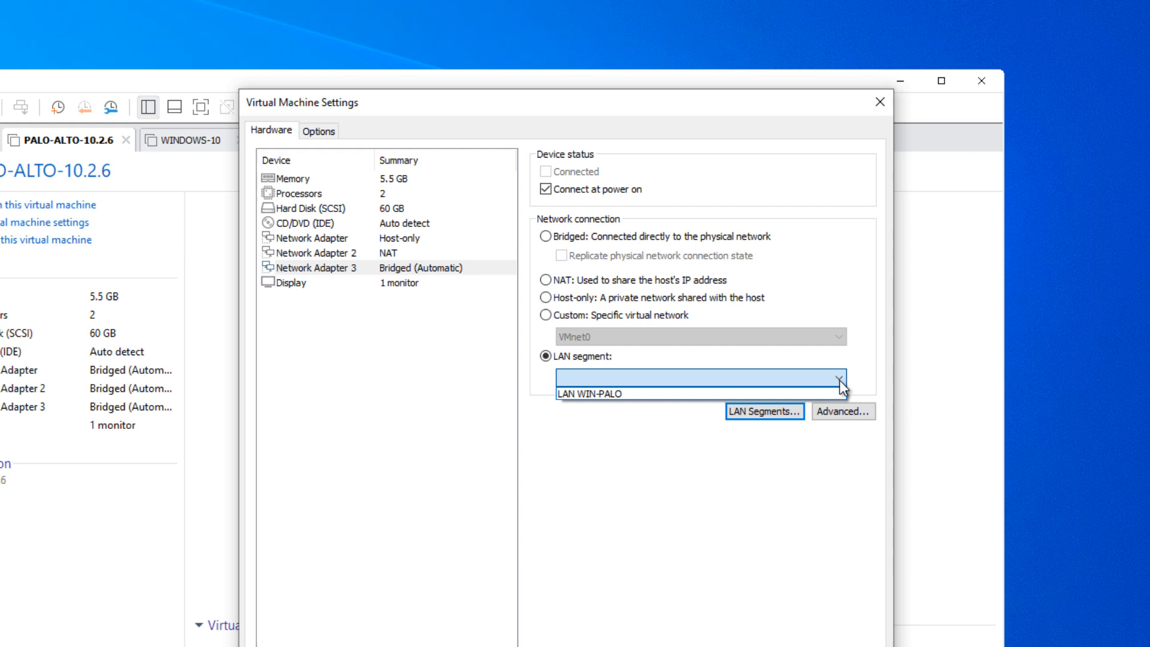
pyautogui.click(659, 393)
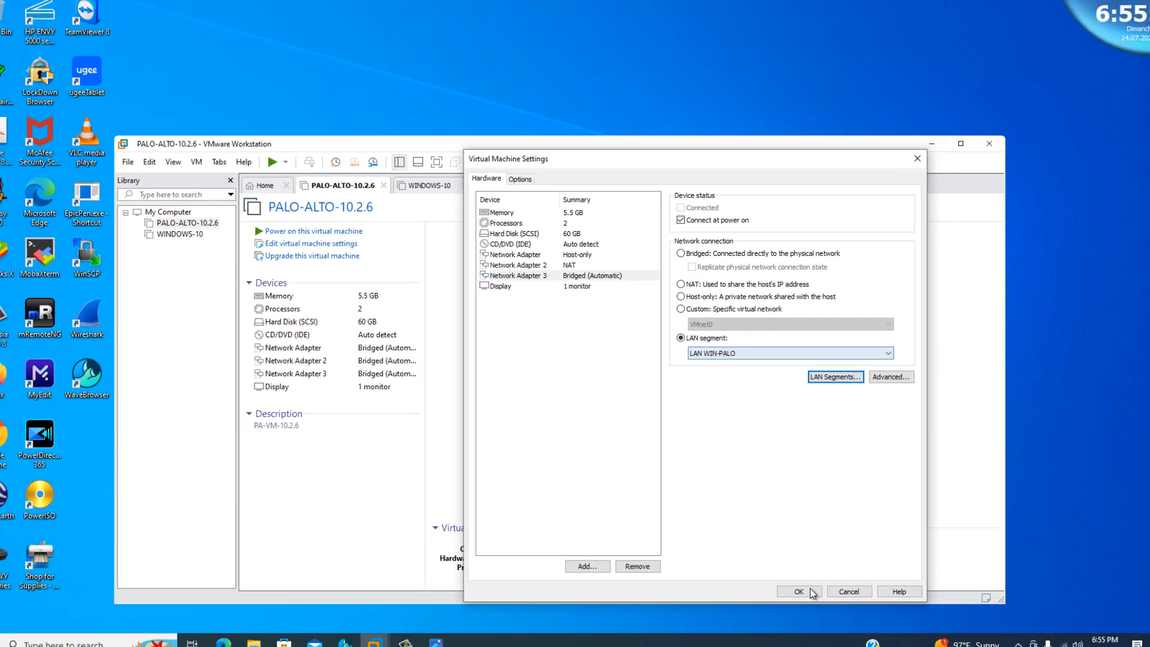
pyautogui.click(803, 592)
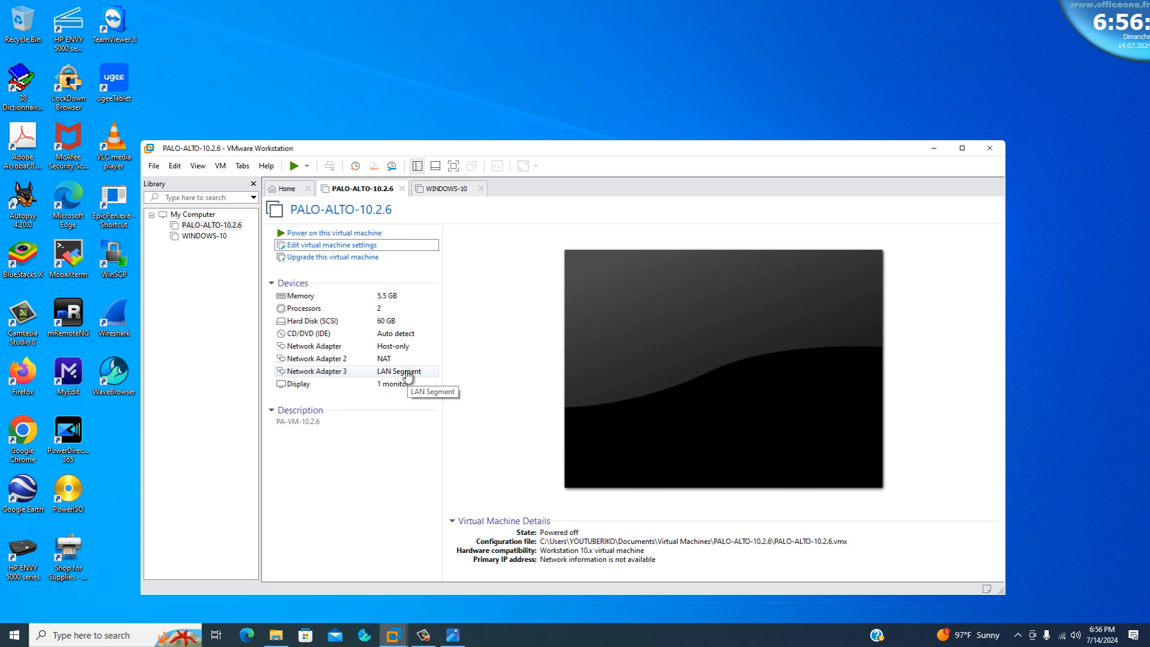
# Connect the WINDOWS-10 virtual machine's network adapter to the LAN WIN-PALO segment and save its settings.
pyautogui.click(450, 190)
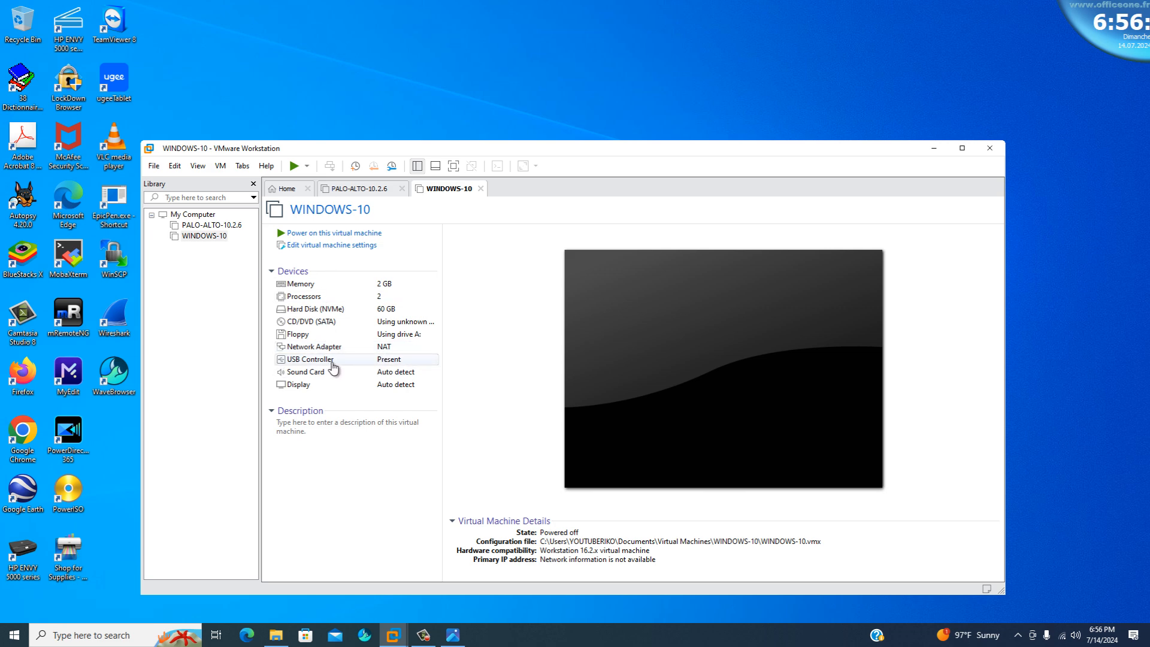
pyautogui.click(312, 247)
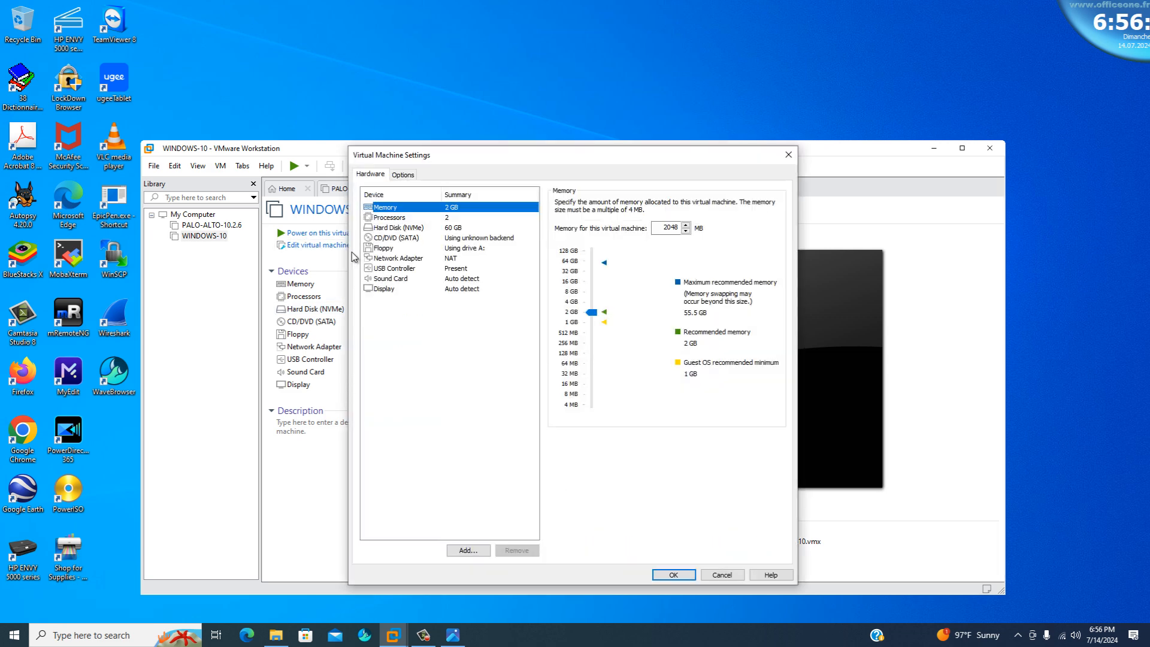
pyautogui.click(386, 259)
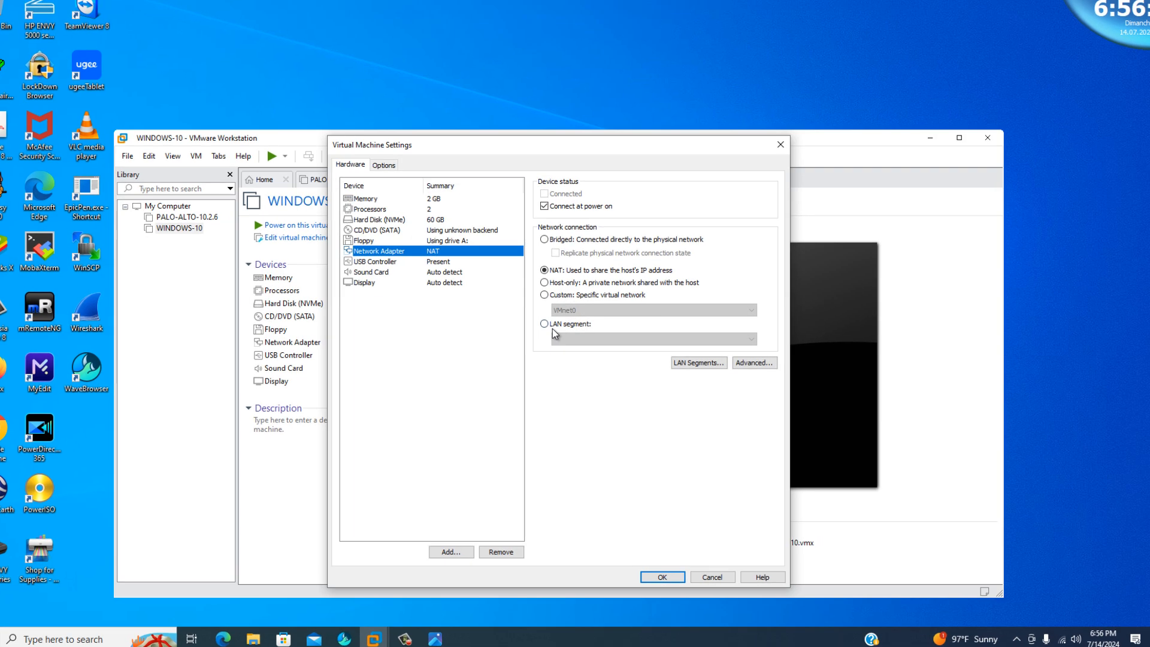
pyautogui.click(554, 327)
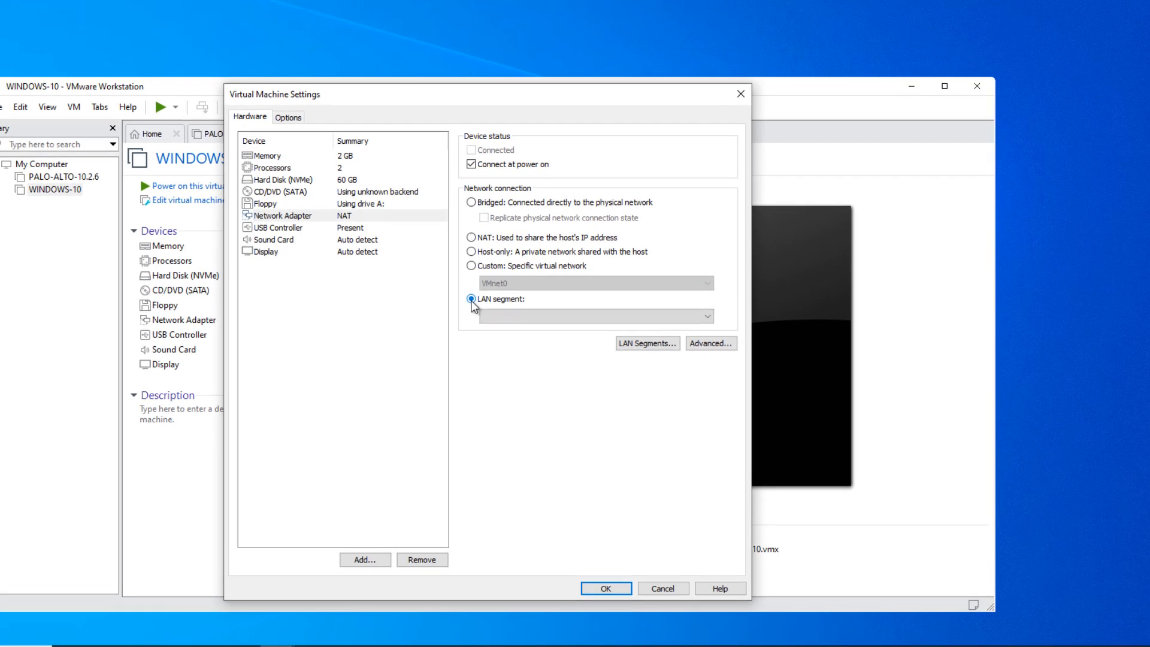
pyautogui.click(708, 316)
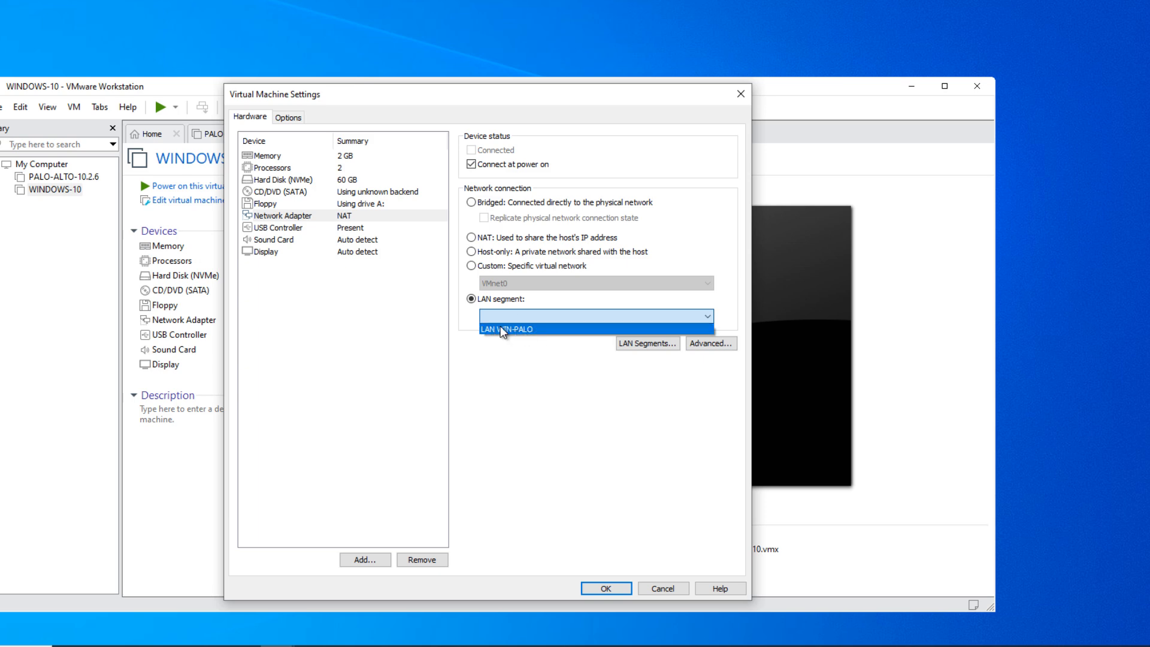
pyautogui.click(522, 329)
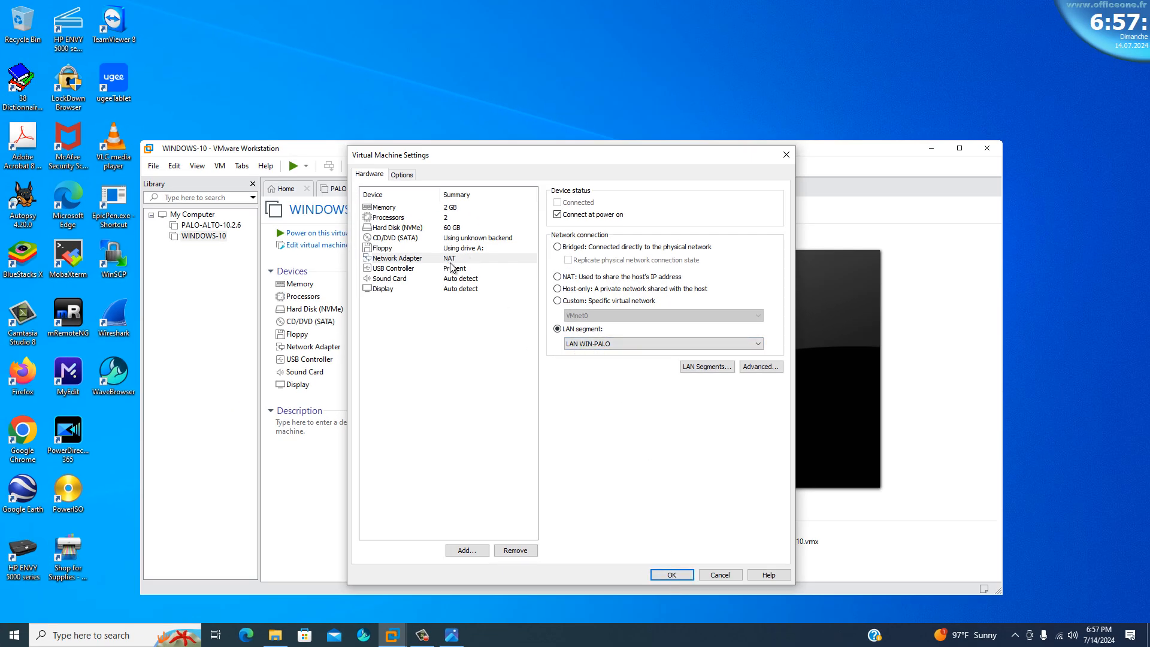
pyautogui.click(668, 576)
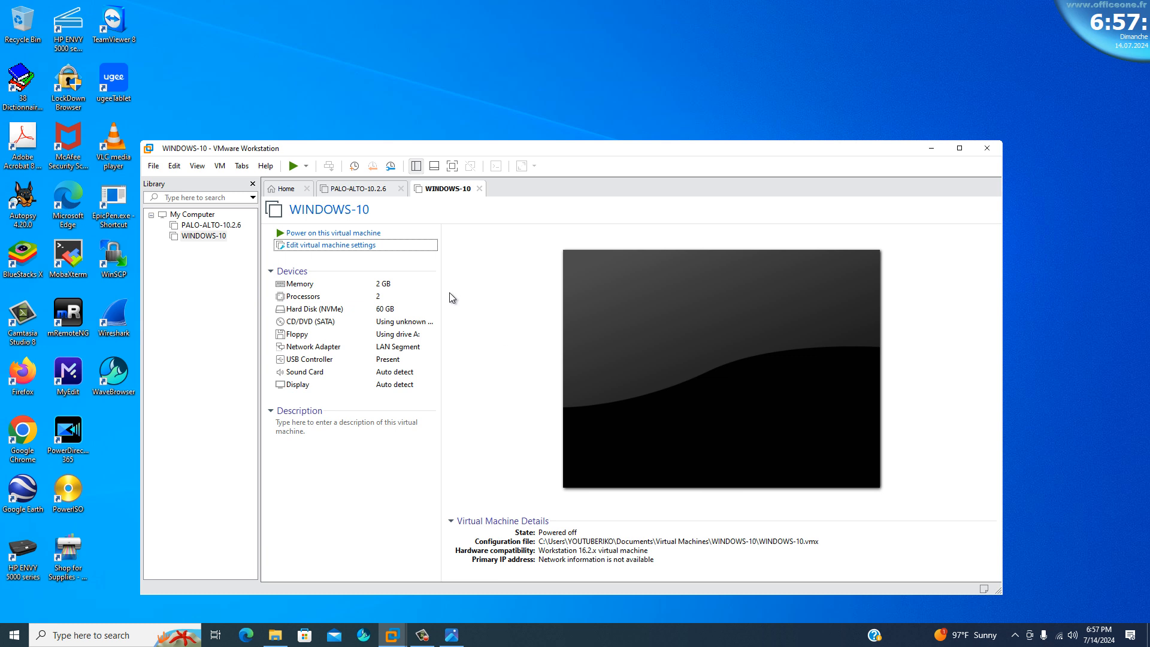
# Power on the PALO-ALTO-10.2.6 virtual machine and boot PANOS (sysroot0) from its console.
pyautogui.click(353, 189)
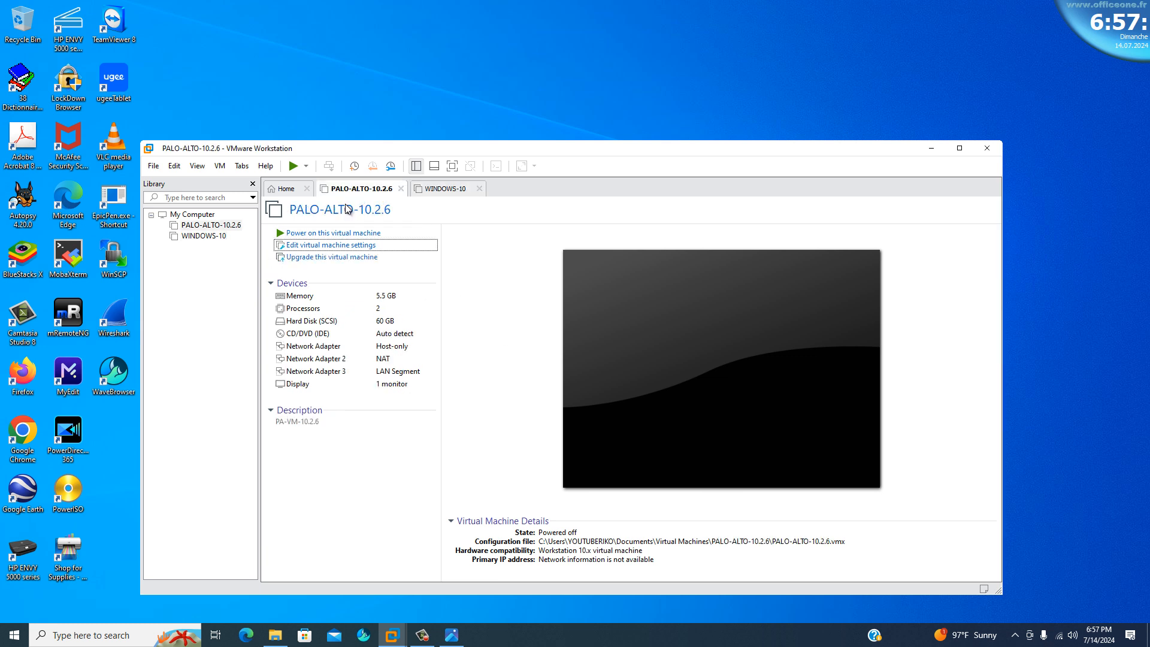
pyautogui.click(315, 233)
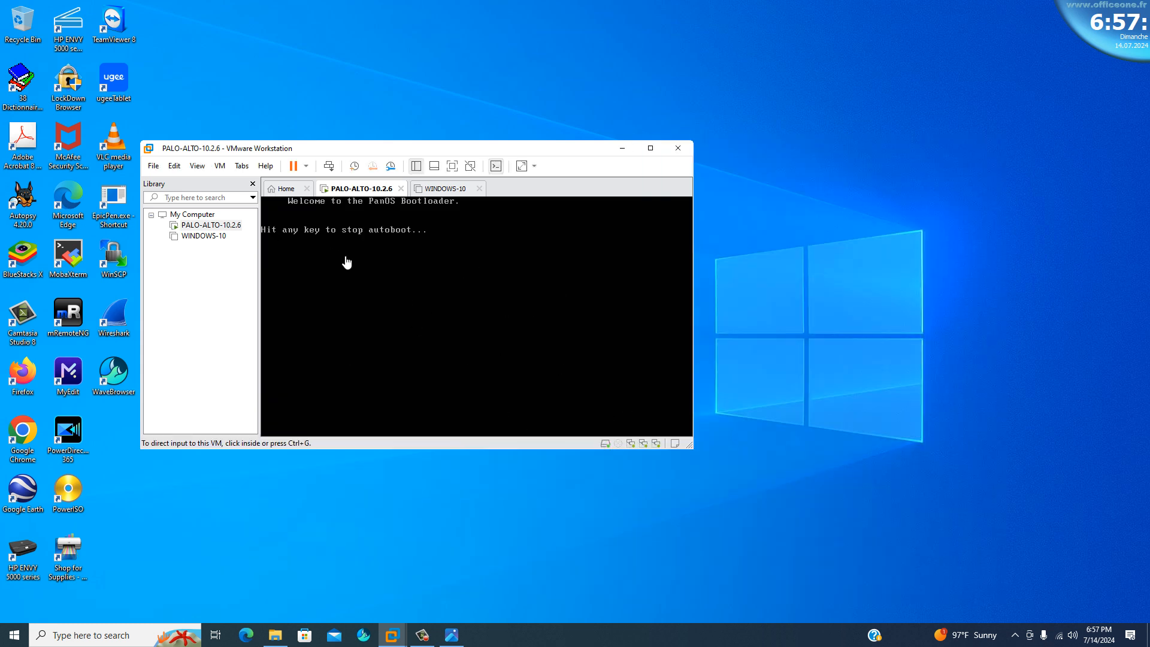
pyautogui.click(411, 261)
pyautogui.press('Return')
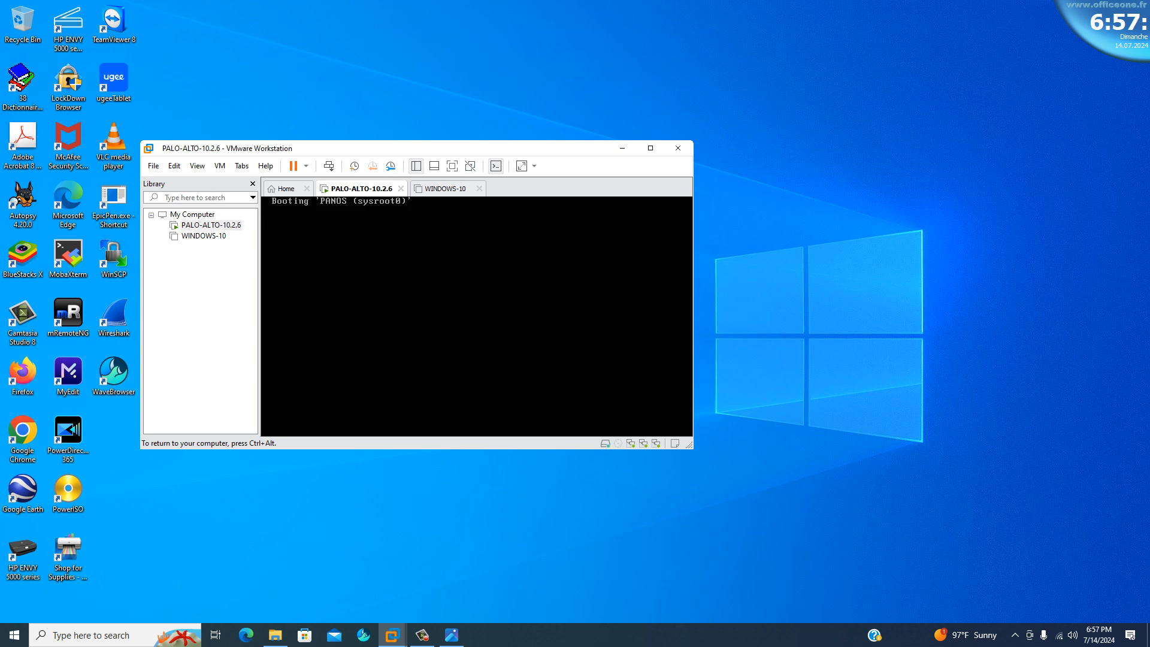
# Power on the WINDOWS-10 virtual machine, reposition the workstation window, and check the firewall's boot progress.
pyautogui.hotkey('ctrl', 'alt')
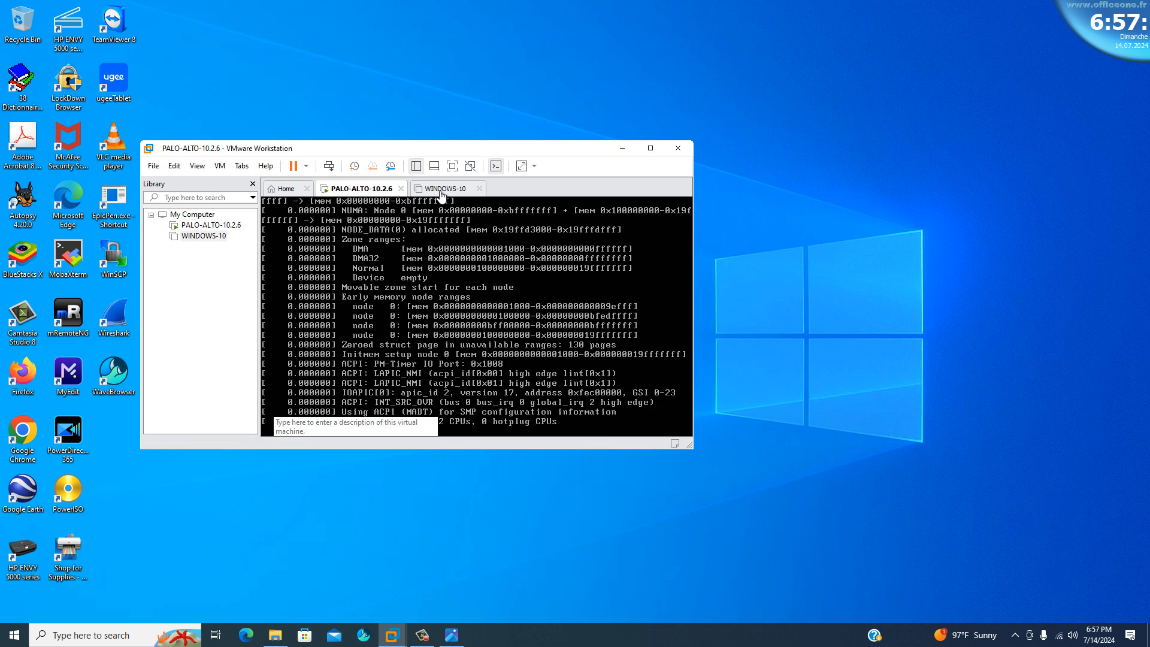
pyautogui.click(441, 189)
pyautogui.click(330, 234)
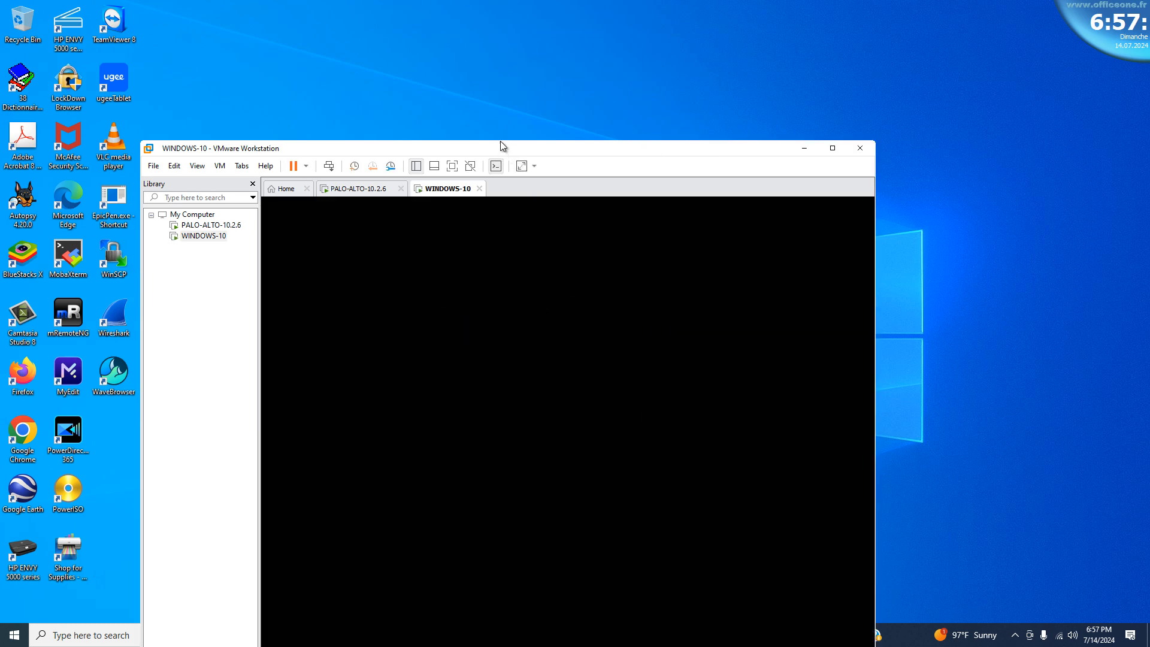
pyautogui.moveTo(500, 142); pyautogui.dragTo(523, 40)
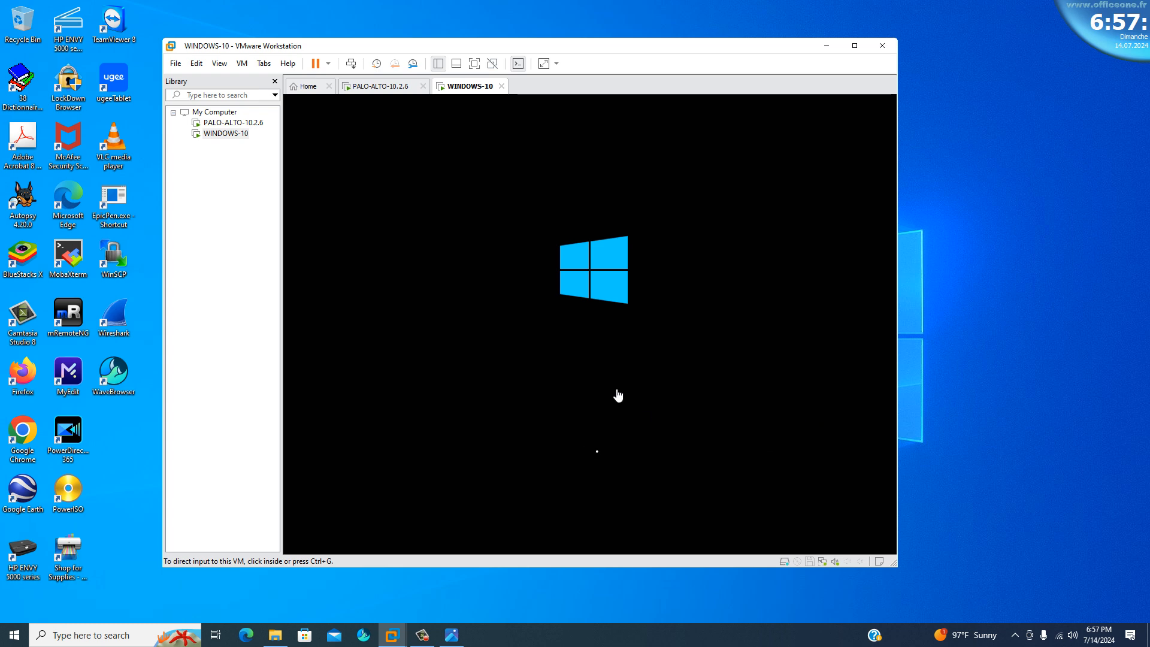
pyautogui.click(375, 89)
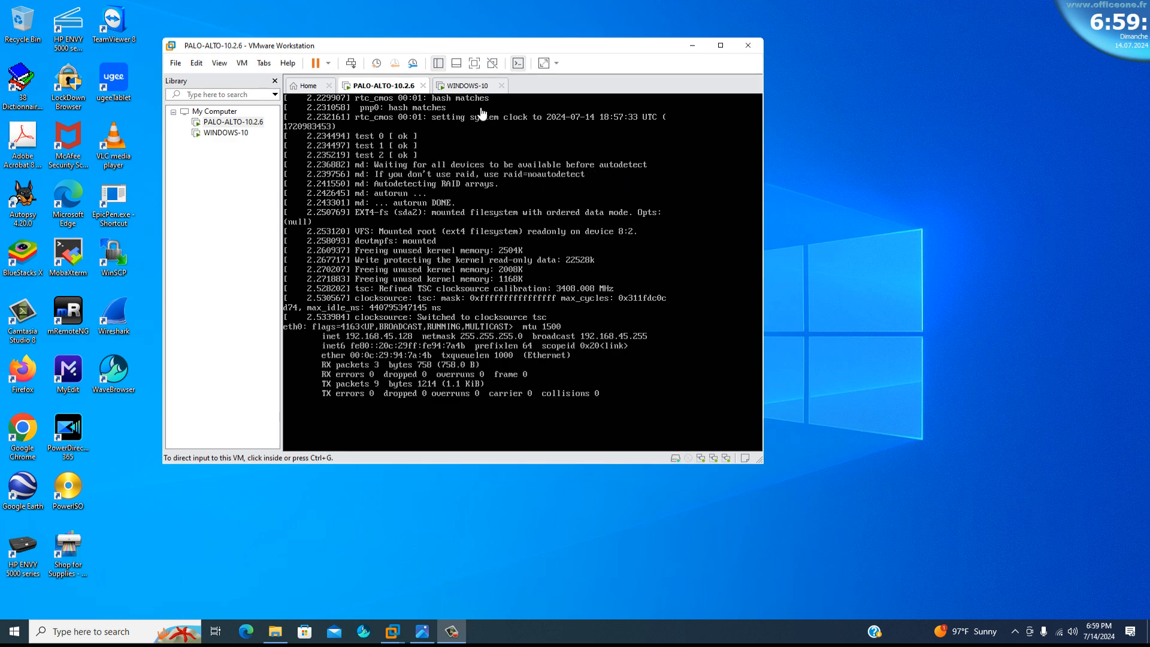
# Sign in to the WINDOWS-10 virtual machine as administrator with the account password.
pyautogui.click(469, 86)
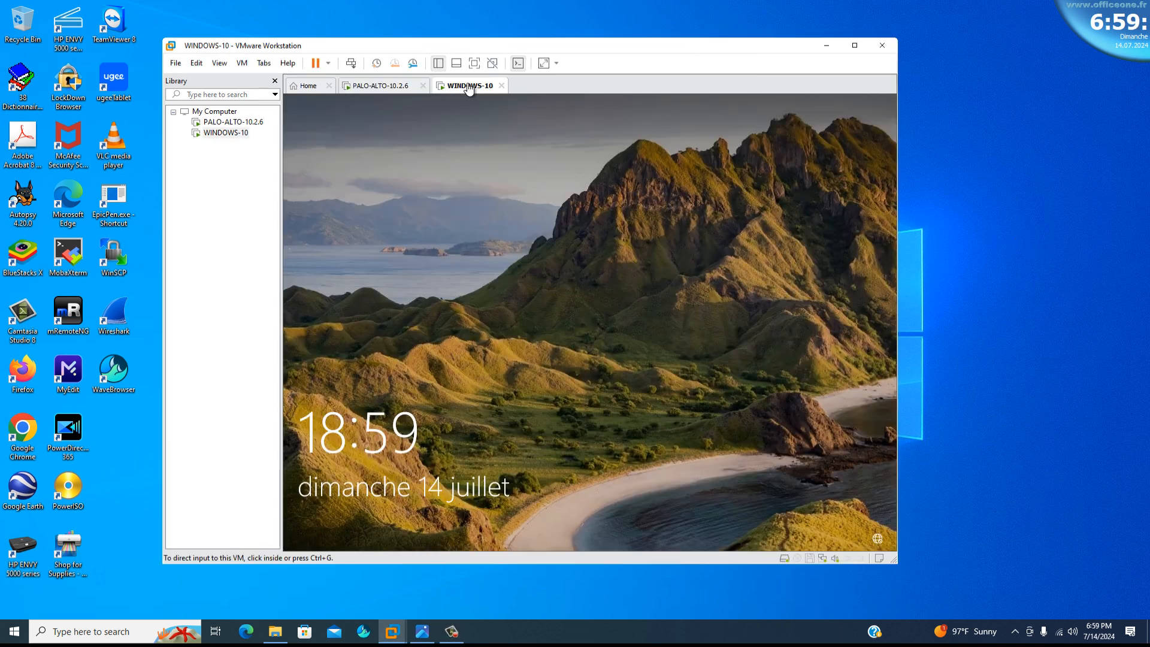
pyautogui.click(565, 351)
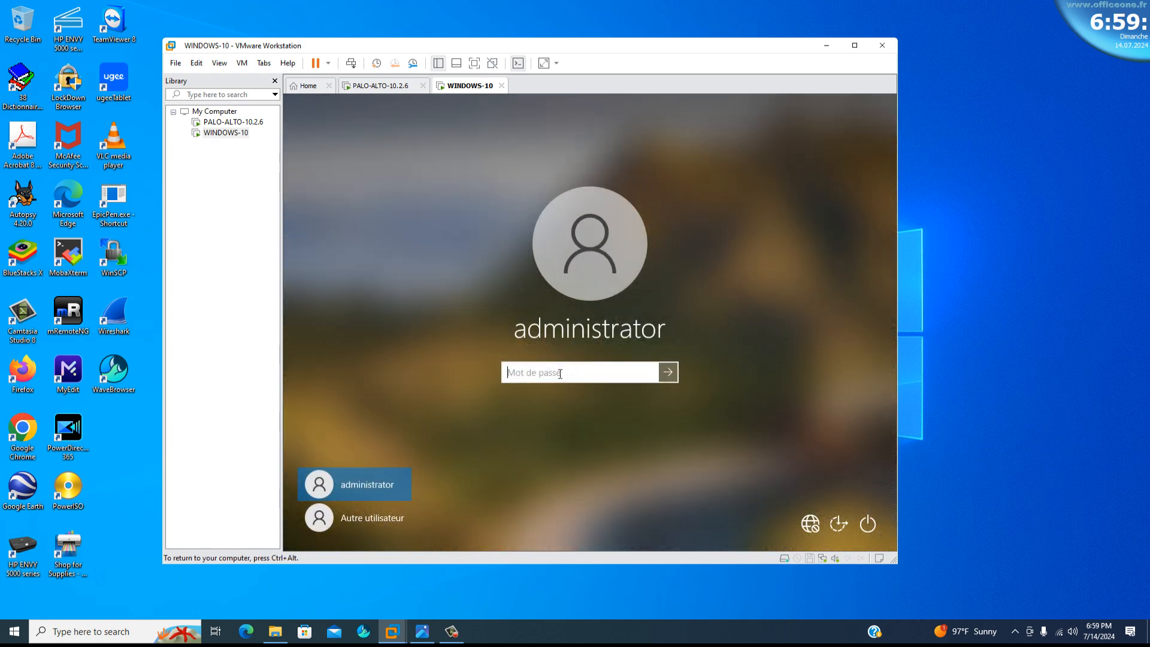
pyautogui.write('••••••••')
pyautogui.press('Return')
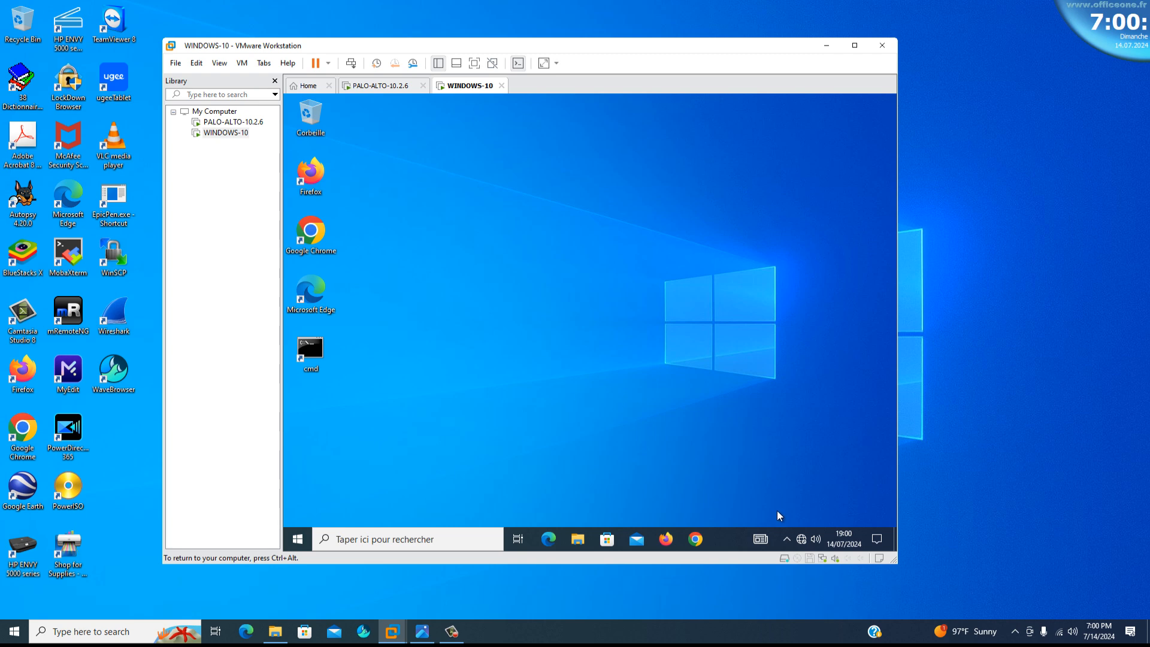
# Open the Internet Protocol version 4 (TCP/IPv4) properties of the Ethernet0 adapter in WINDOWS-10.
pyautogui.click(803, 540)
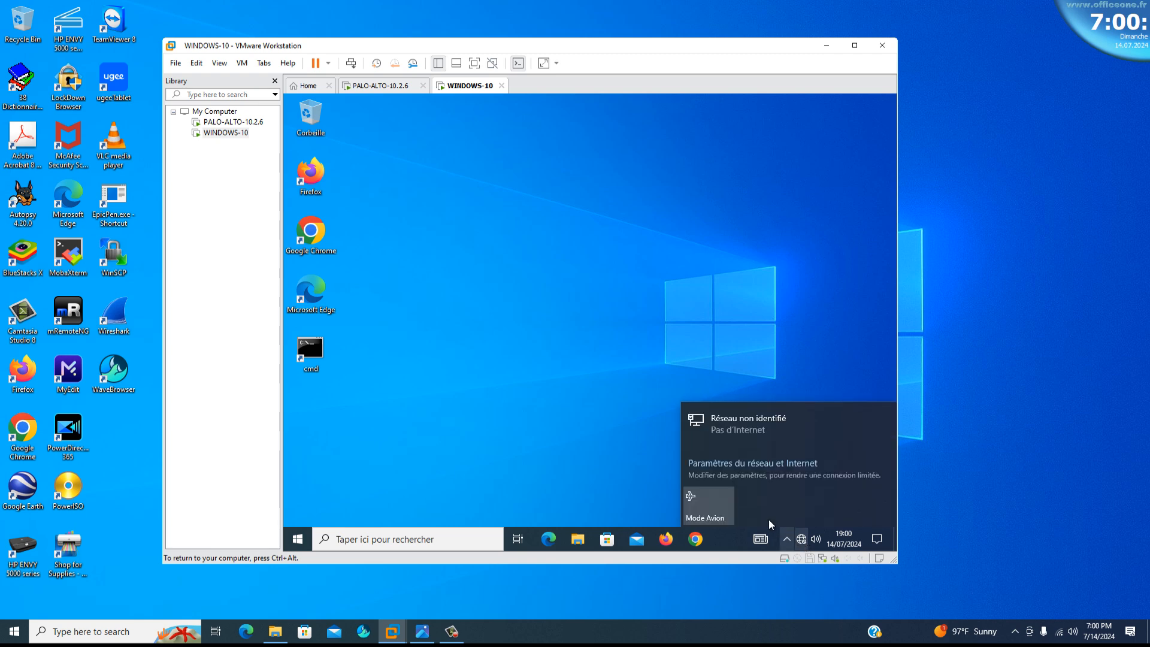
pyautogui.click(730, 423)
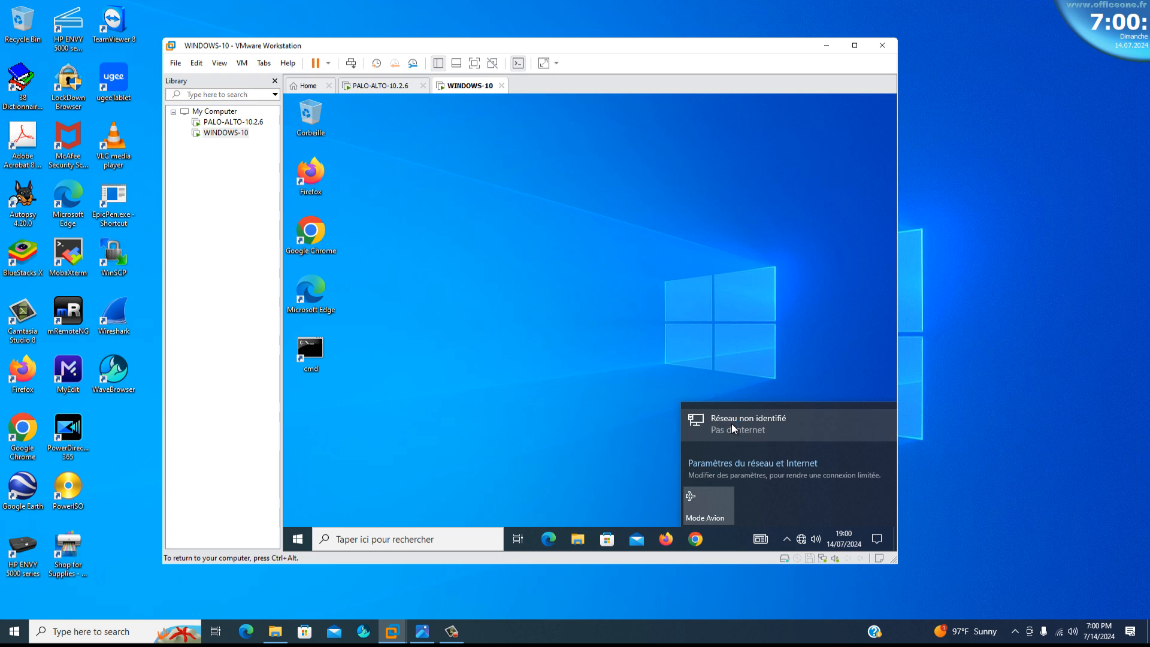
pyautogui.rightClick(785, 540)
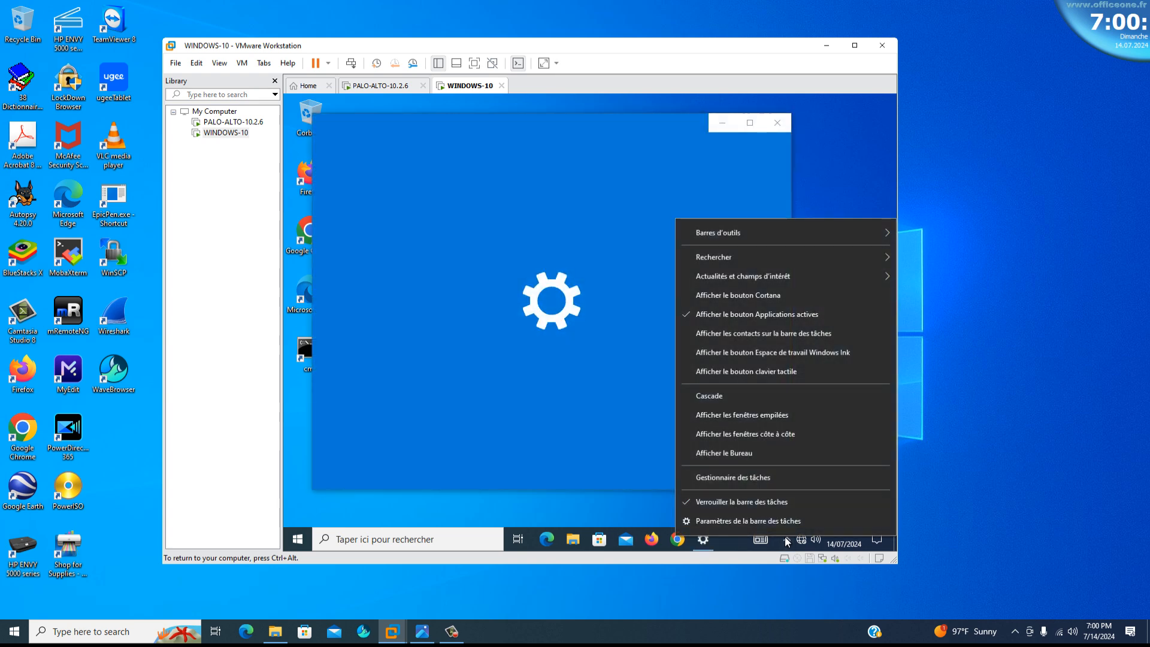
pyautogui.click(358, 275)
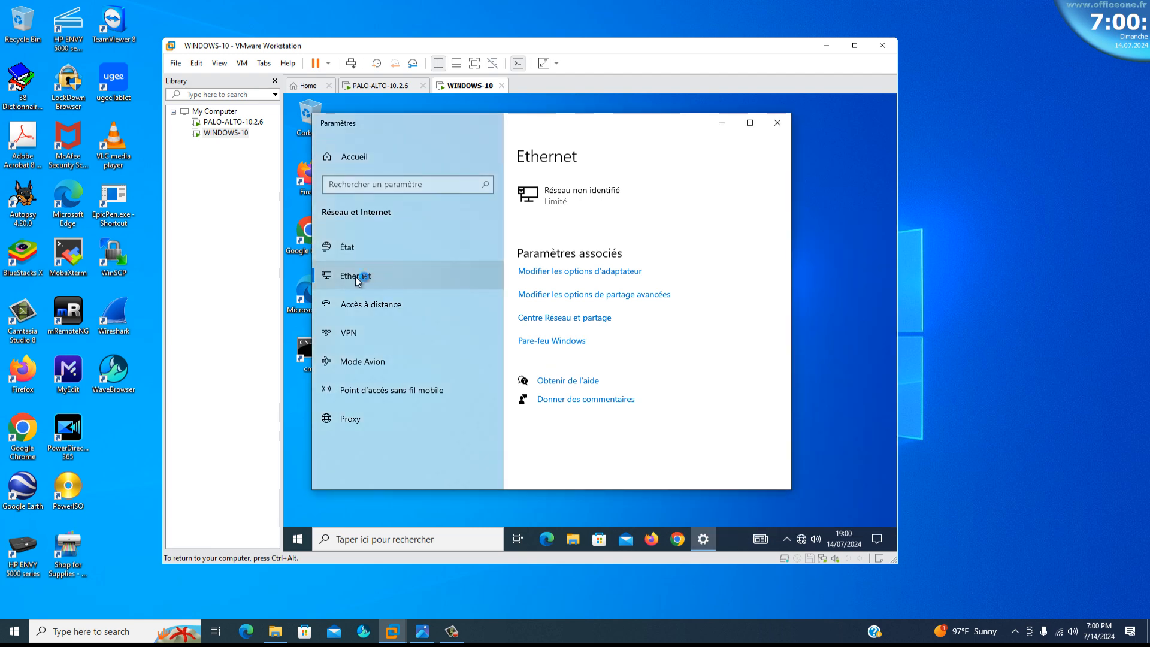
pyautogui.click(577, 277)
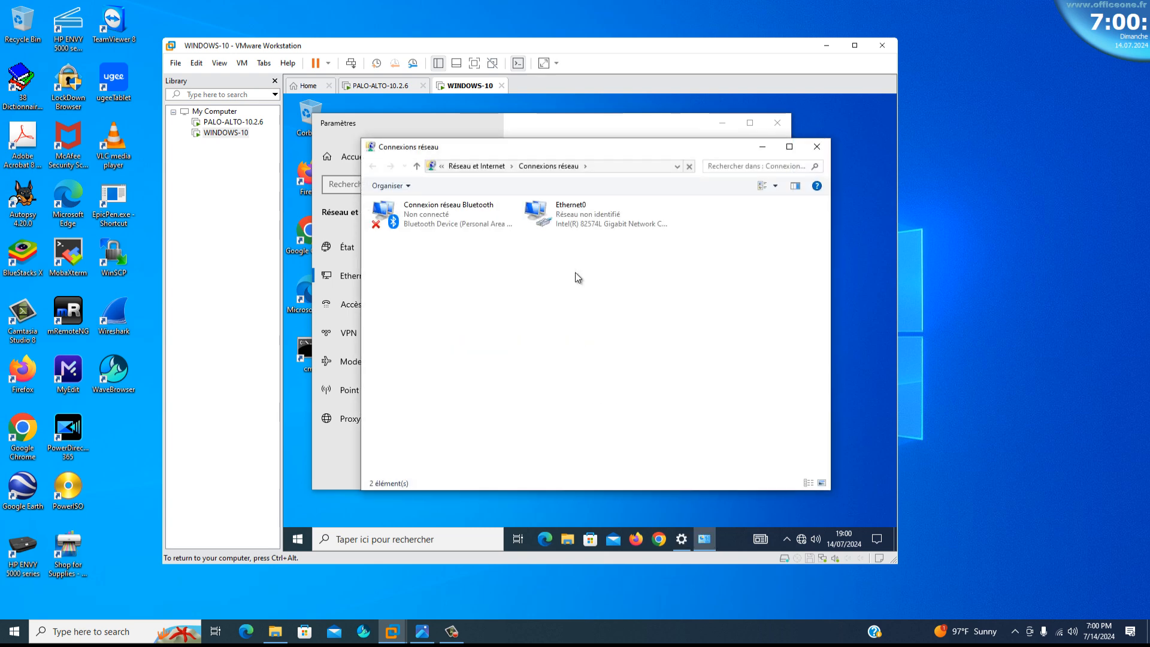
pyautogui.click(580, 215)
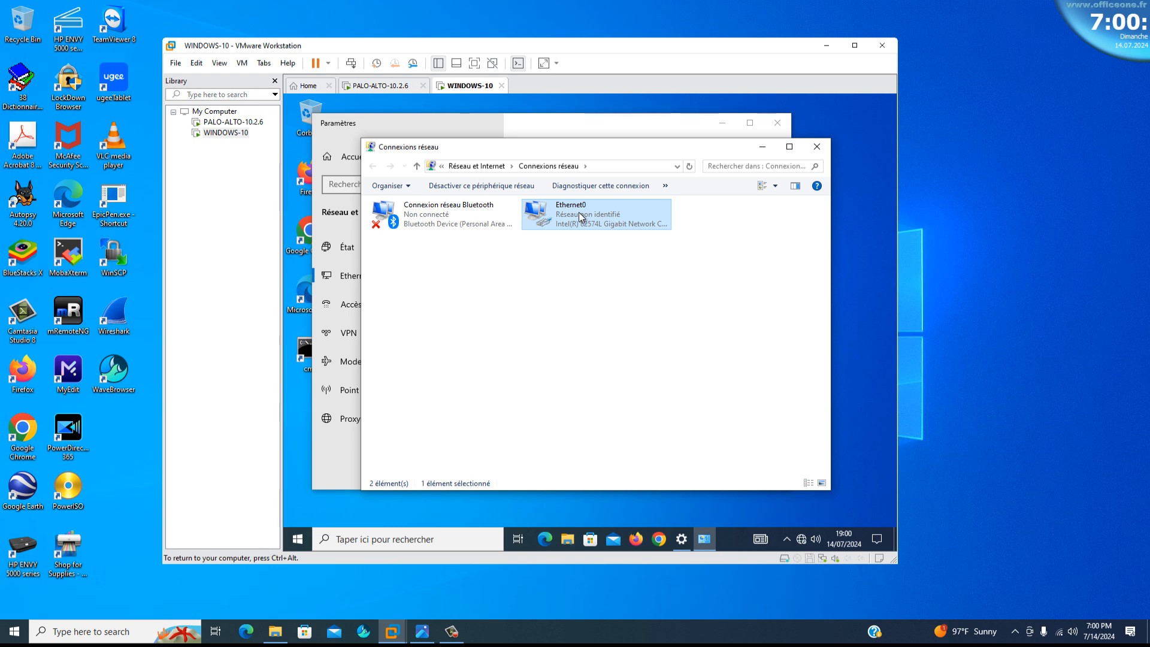
pyautogui.doubleClick(580, 216)
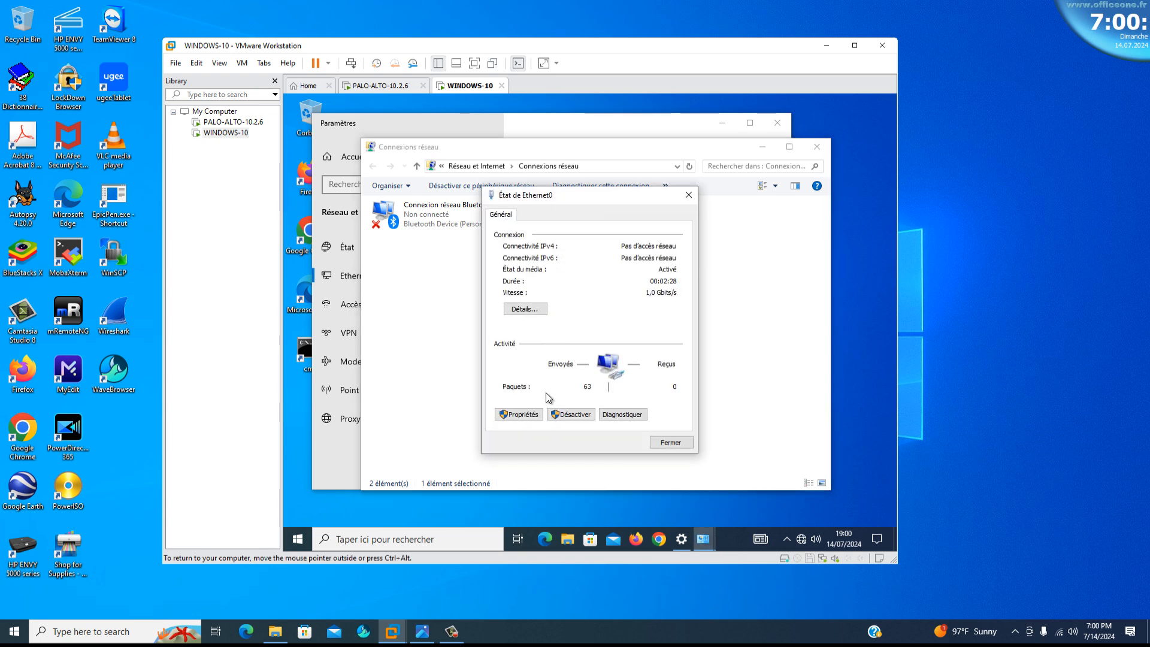
pyautogui.click(528, 415)
pyautogui.click(525, 415)
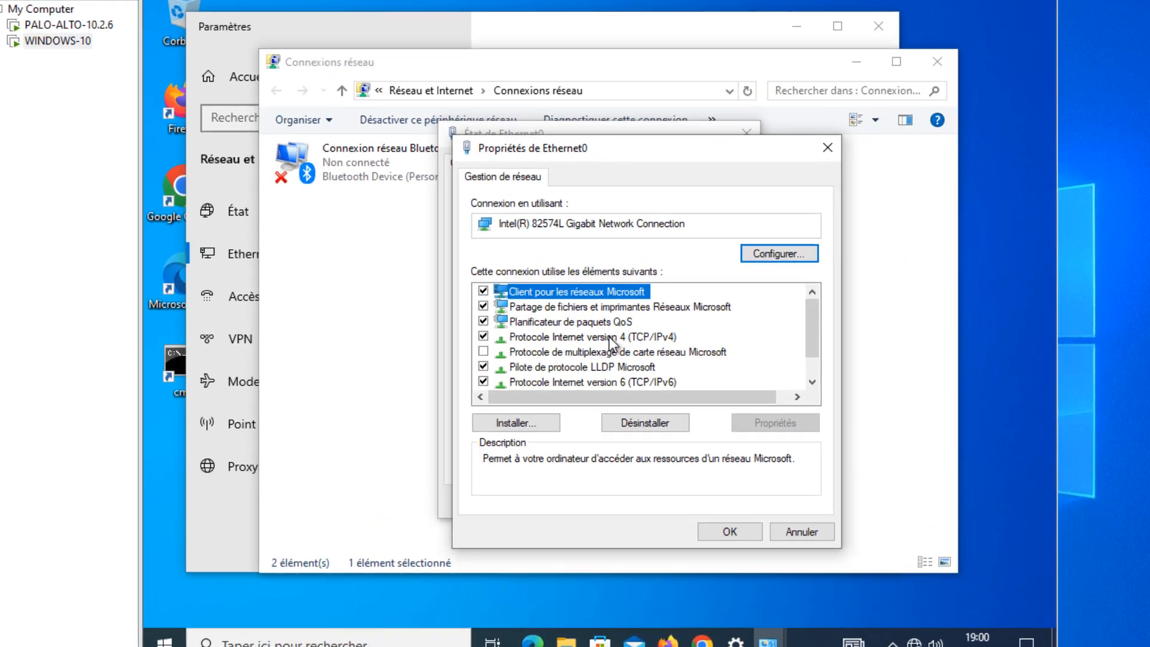
pyautogui.doubleClick(595, 332)
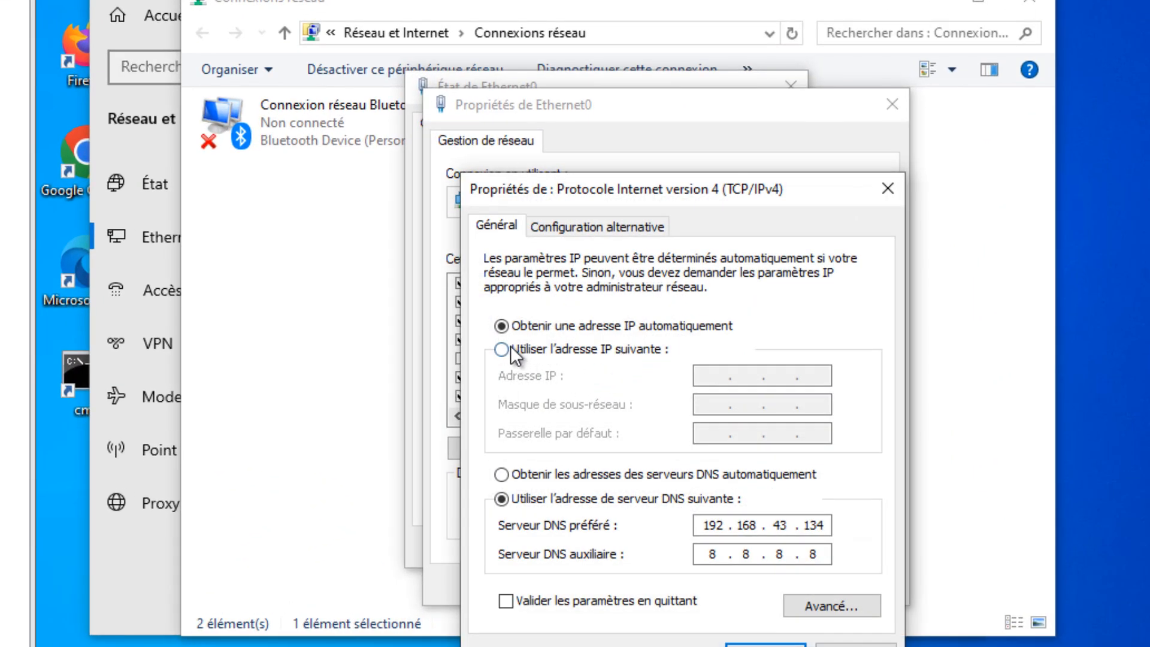
# Give Ethernet0 the static IP address 192.168.10.10 with subnet mask 255.255.255.0 and default gateway 192.168.10.1.
pyautogui.click(511, 347)
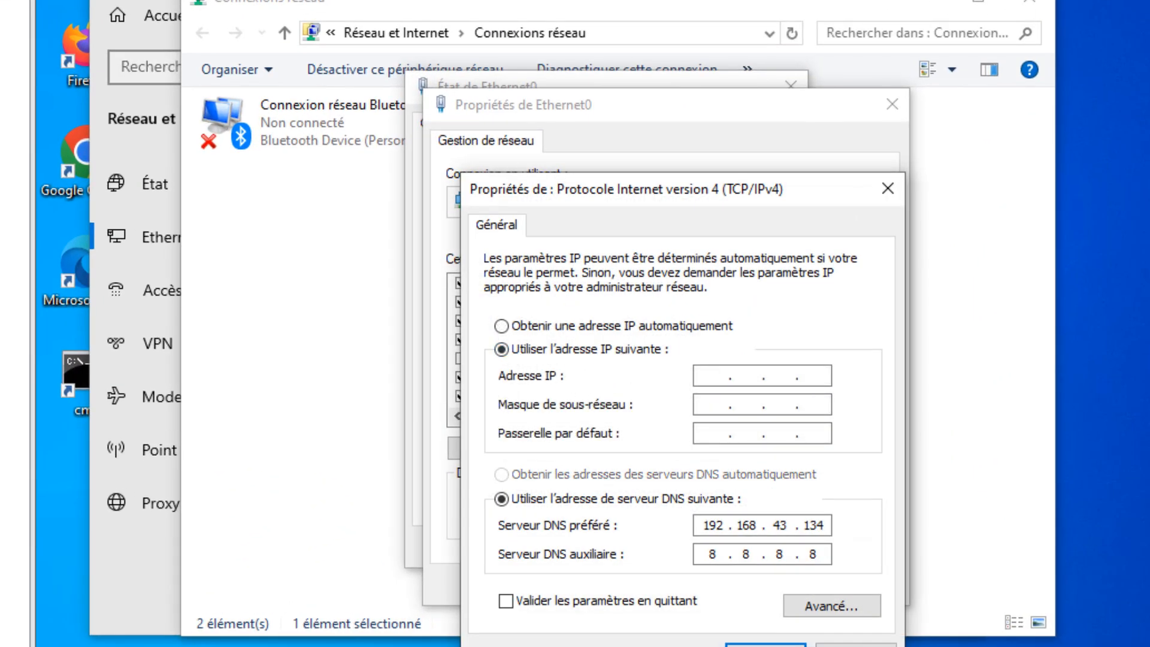
pyautogui.write('192 . 168 . 10 . 10')
pyautogui.press('Tab')
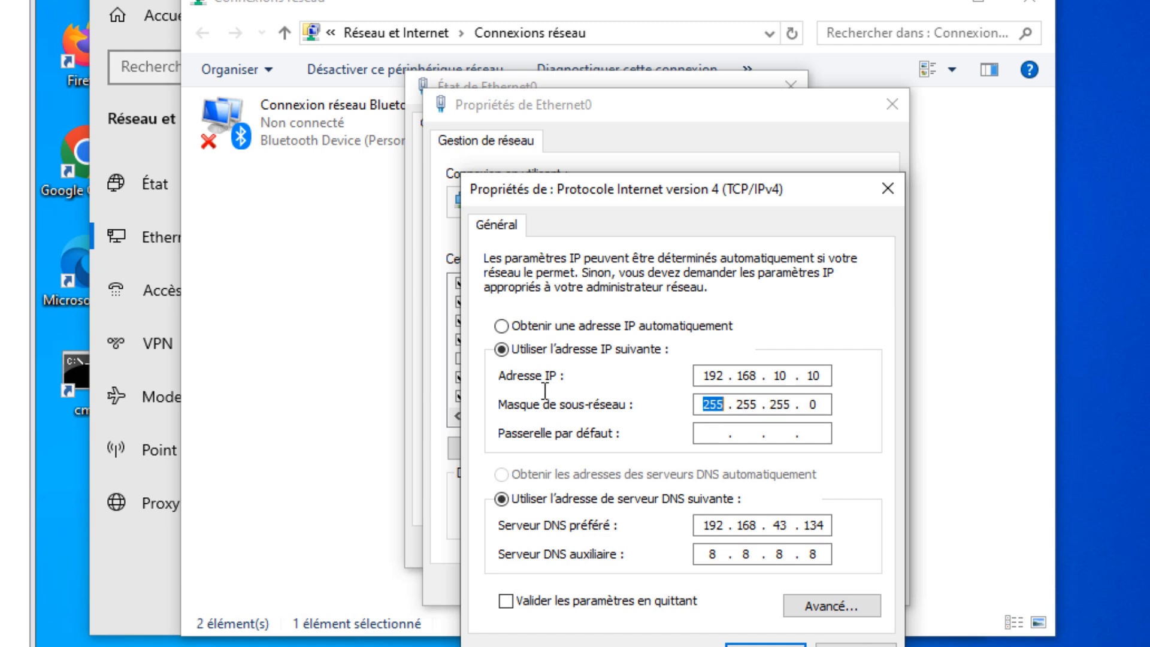
pyautogui.press('Tab')
pyautogui.write('192.168.')
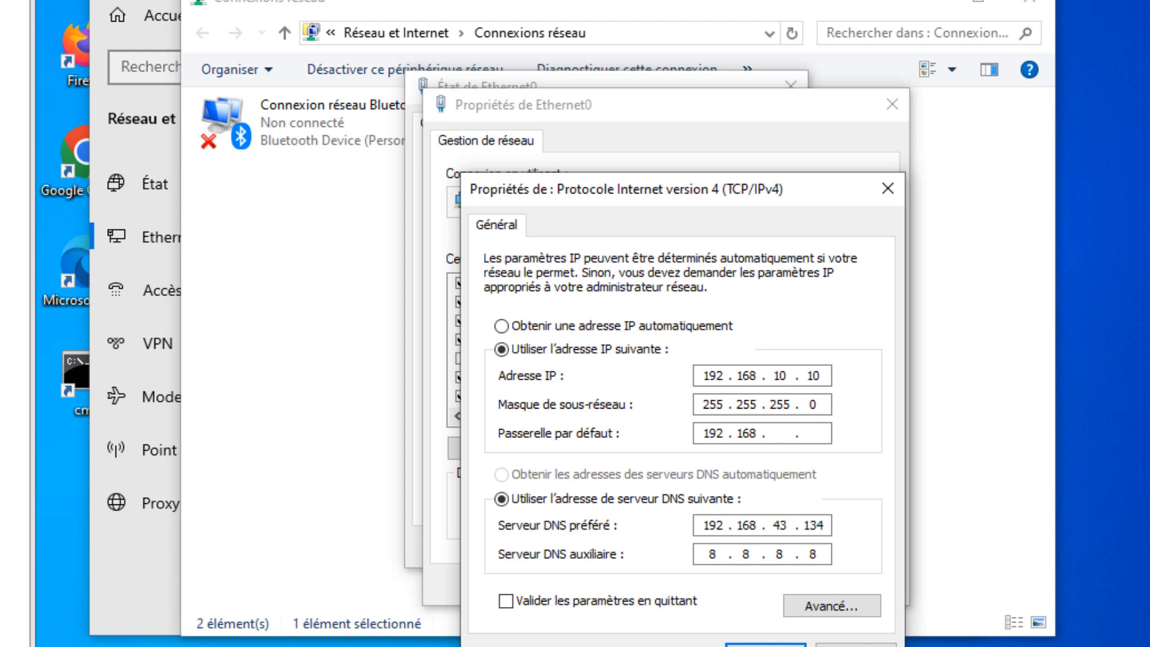
pyautogui.write('10.1')
# Set the preferred DNS server to 8.8.8.8 and the alternate DNS server to 4.4.2.2.
pyautogui.click(825, 525)
pyautogui.press('BackSpace')
pyautogui.press('BackSpace')
pyautogui.press('BackSpace')
pyautogui.press('BackSpace')
pyautogui.press('BackSpace')
pyautogui.press('BackSpace')
pyautogui.press('BackSpace')
pyautogui.press('BackSpace')
pyautogui.press('BackSpace')
pyautogui.press('BackSpace')
pyautogui.press('BackSpace')
pyautogui.press('BackSpace')
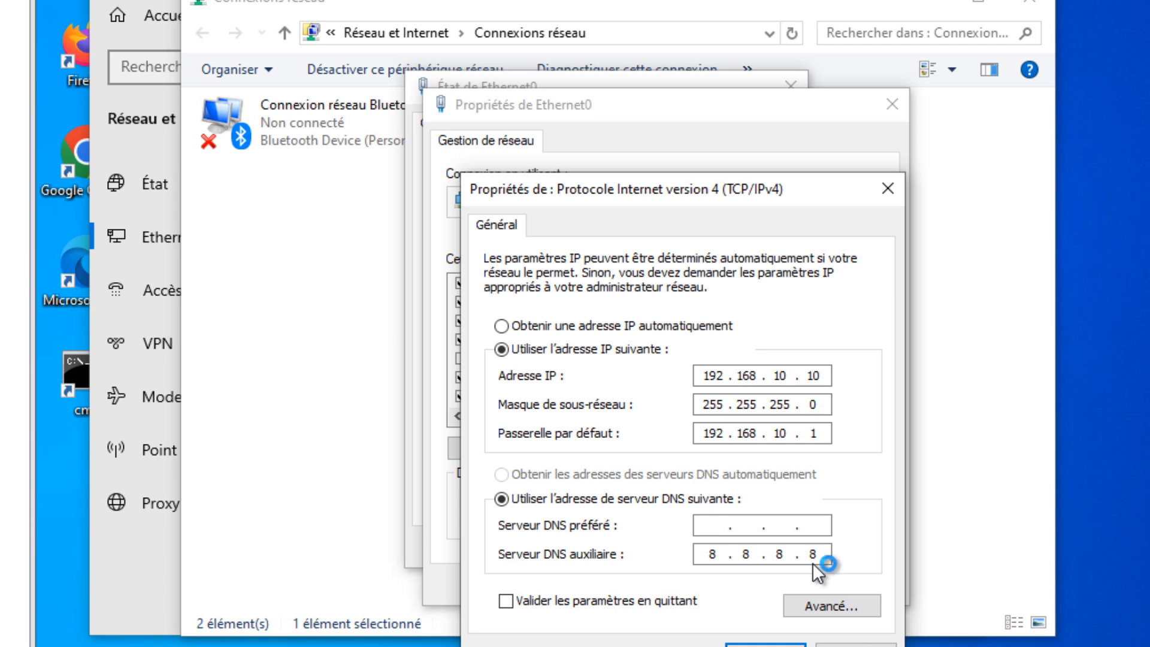
pyautogui.write('44 . 2 . 2')
pyautogui.press('BackSpace')
pyautogui.press('BackSpace')
pyautogui.press('BackSpace')
pyautogui.press('BackSpace')
pyautogui.write('8.8.8.8')
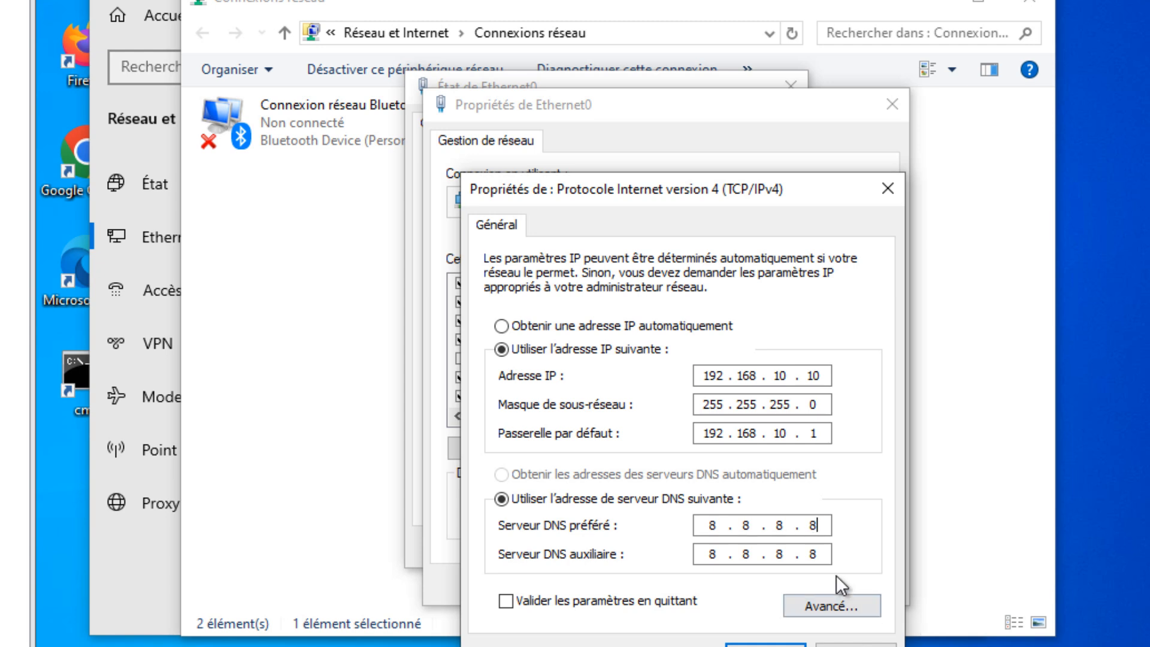
pyautogui.press('BackSpace')
pyautogui.press('BackSpace')
pyautogui.press('BackSpace')
pyautogui.write('4.4.2.2')
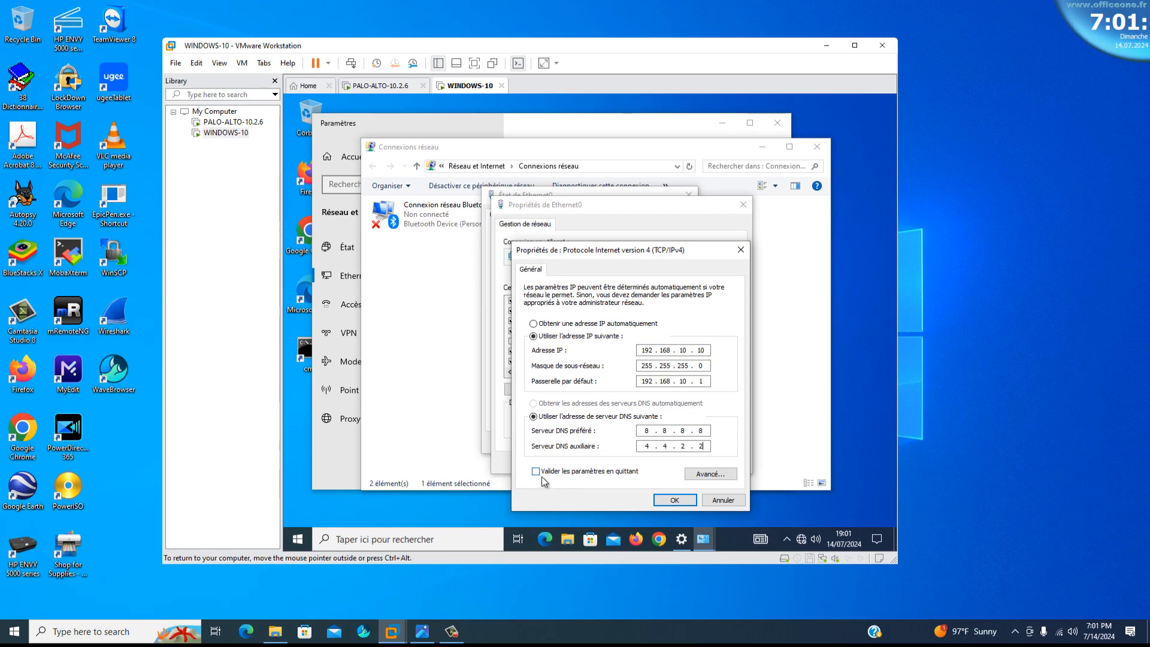
# Enable validation of the settings on exit and apply the Ethernet0 configuration.
pyautogui.click(506, 601)
pyautogui.click(674, 500)
pyautogui.click(677, 462)
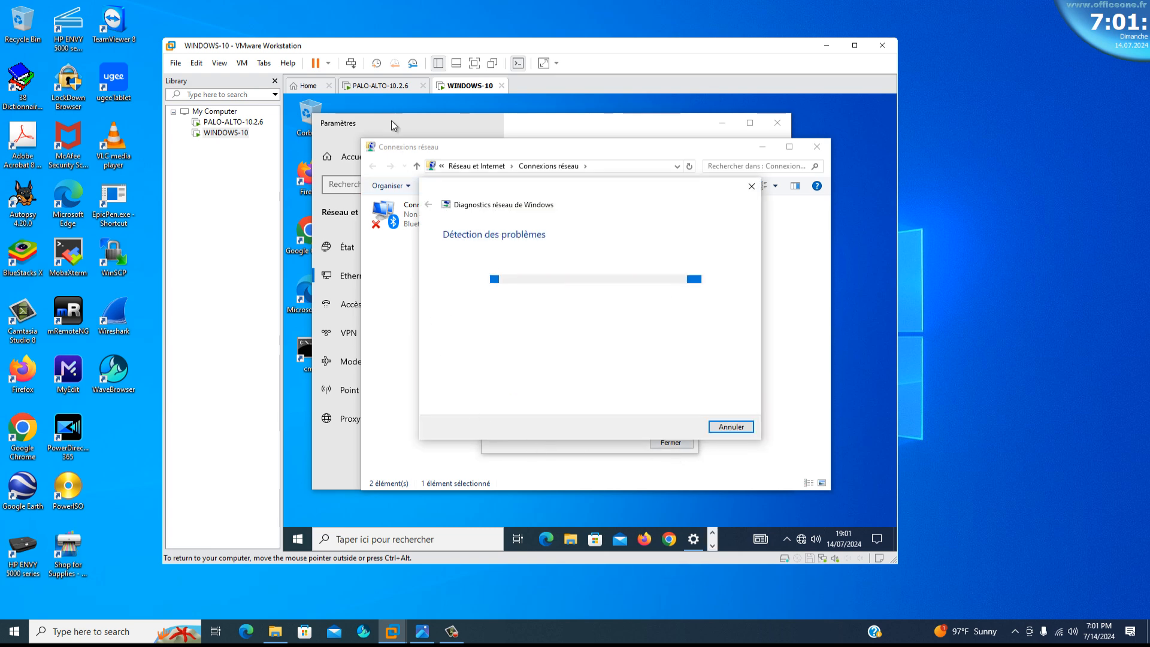
# Log in to the PALO-ALTO-10.2.6 firewall console as admin with the account password.
pyautogui.click(375, 88)
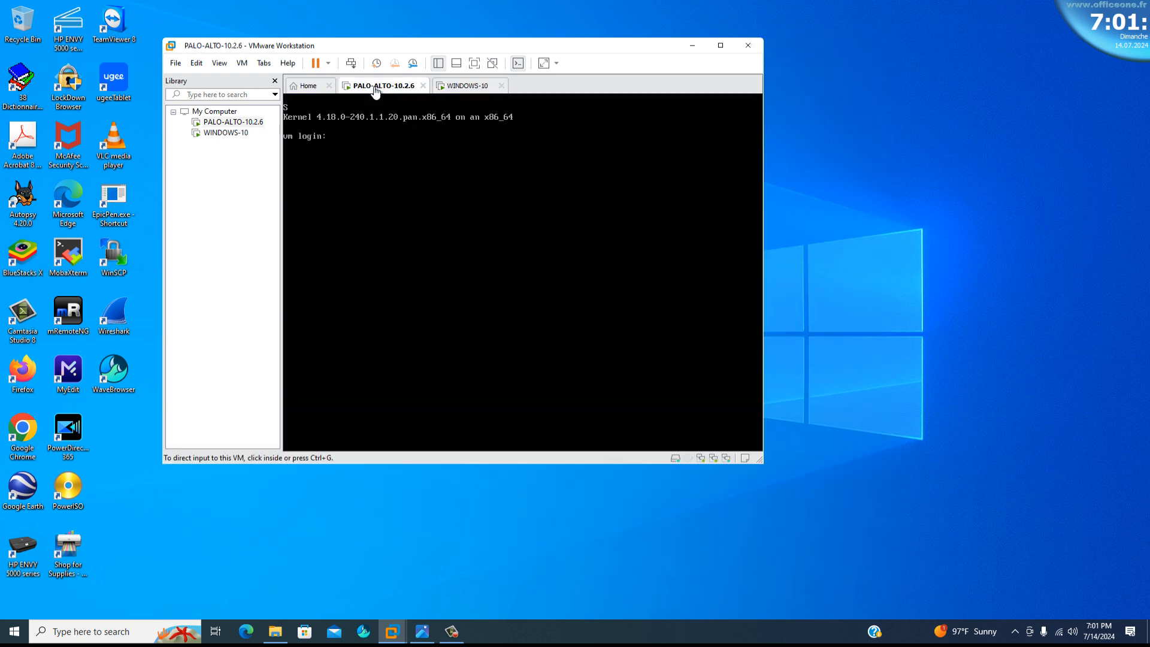
pyautogui.click(368, 149)
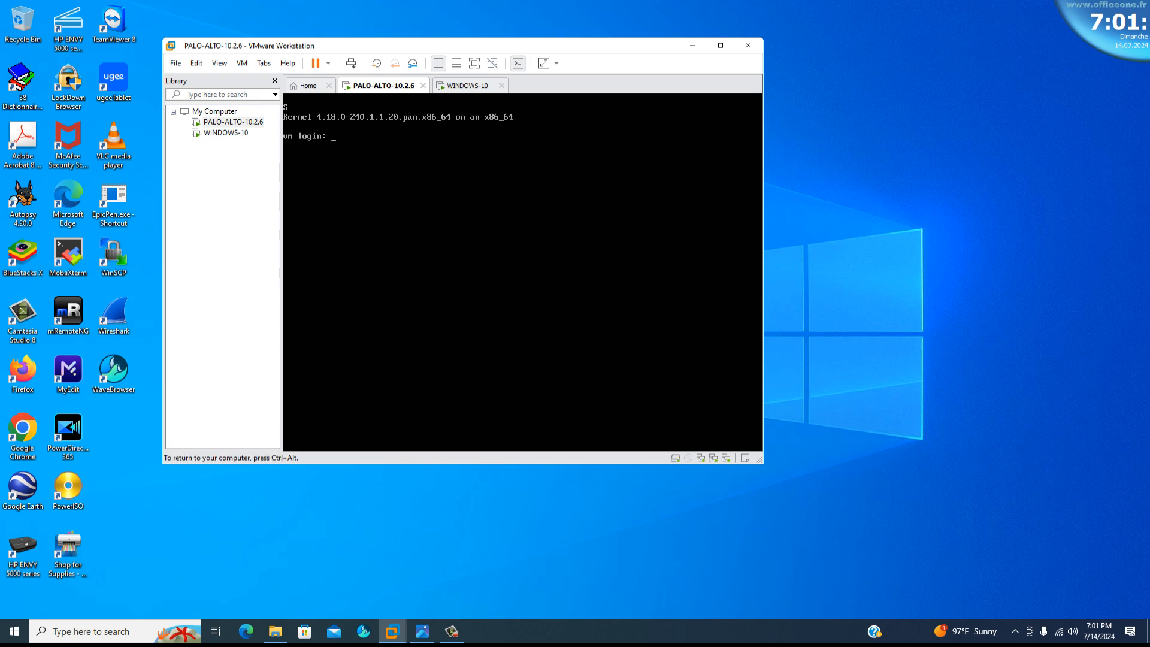
pyautogui.write('admin')
pyautogui.press('Return')
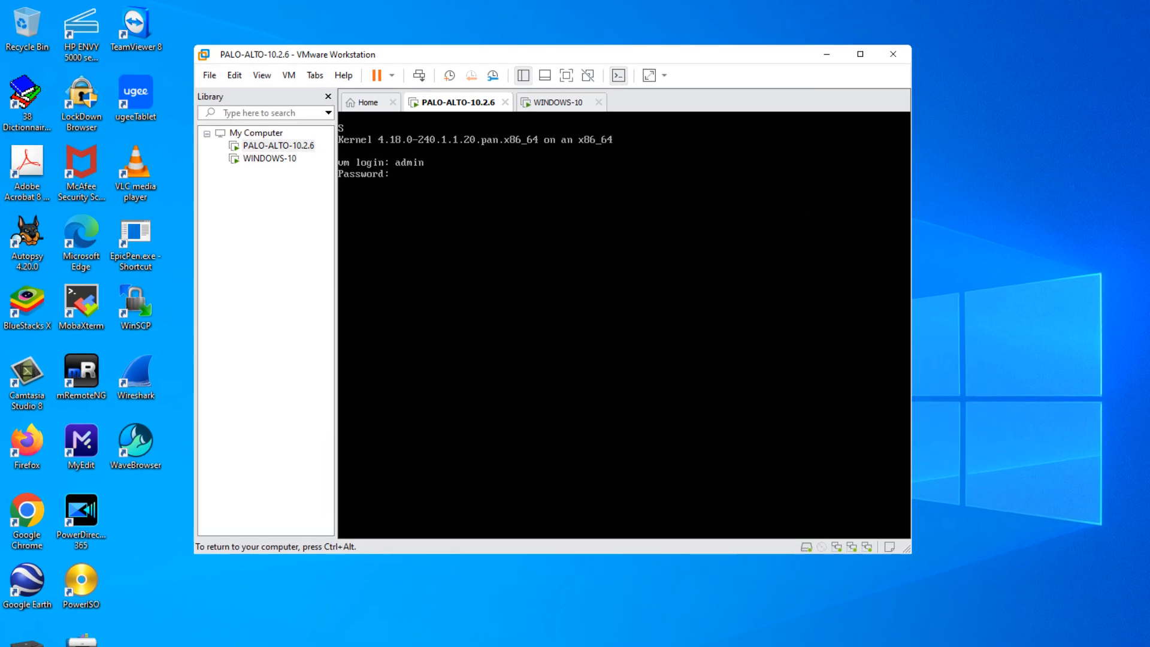
pyautogui.press('Return')
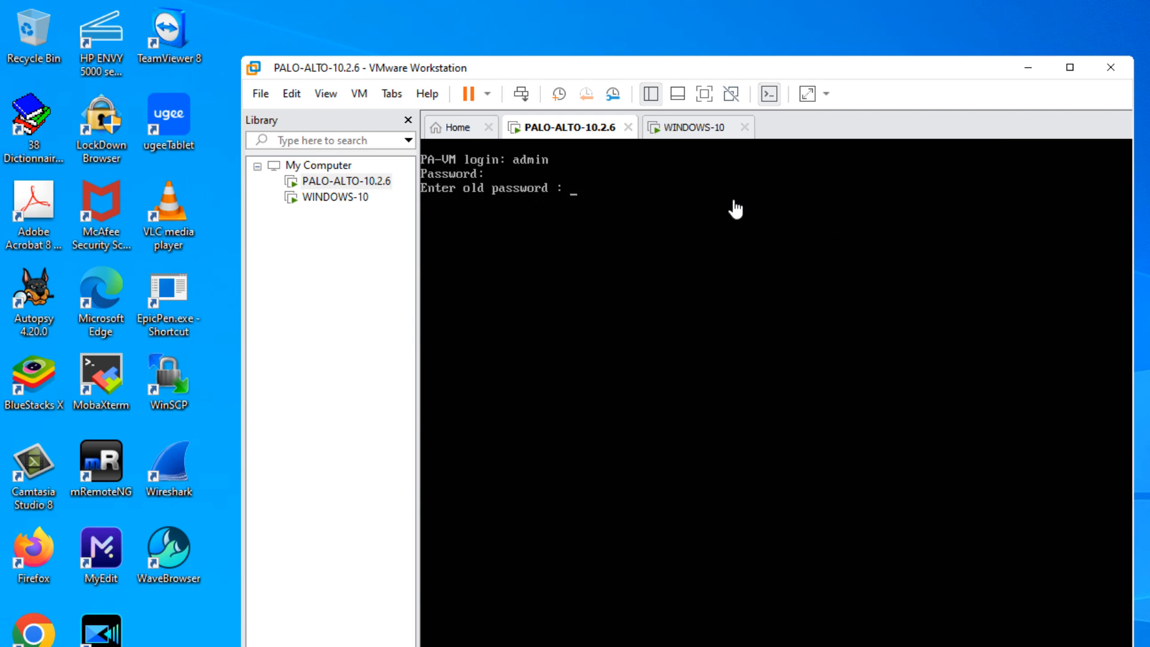
# Try to change the firewall's admin password by entering the old password, the new password and its confirmation.
pyautogui.click(670, 209)
pyautogui.press('Return')
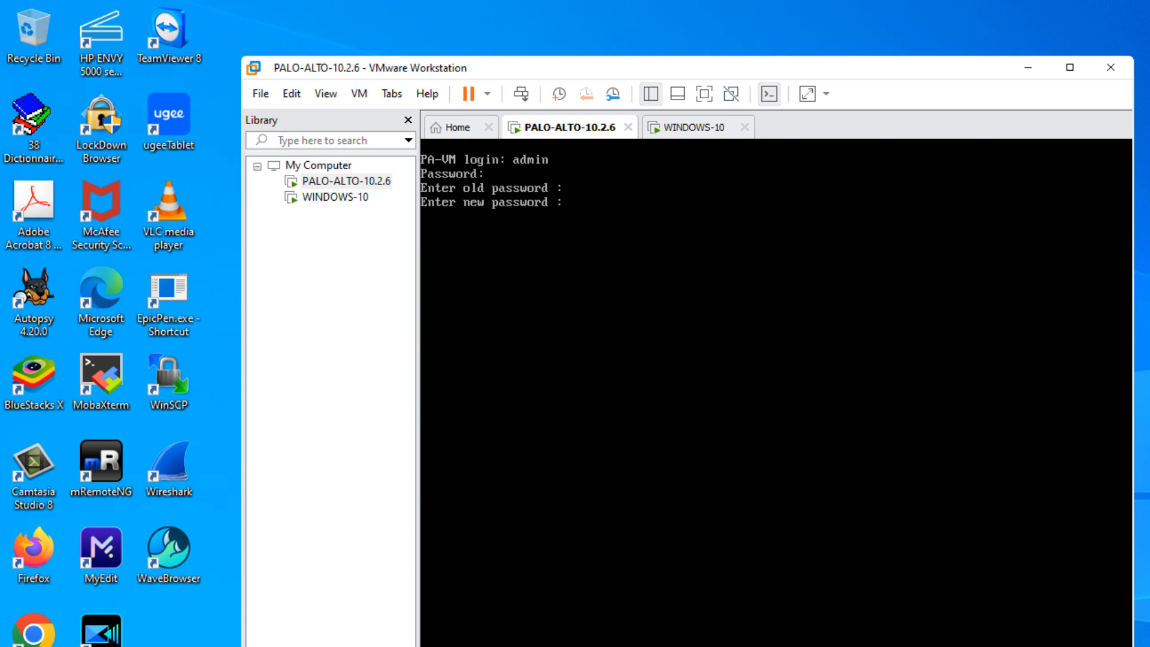
pyautogui.press('Return')
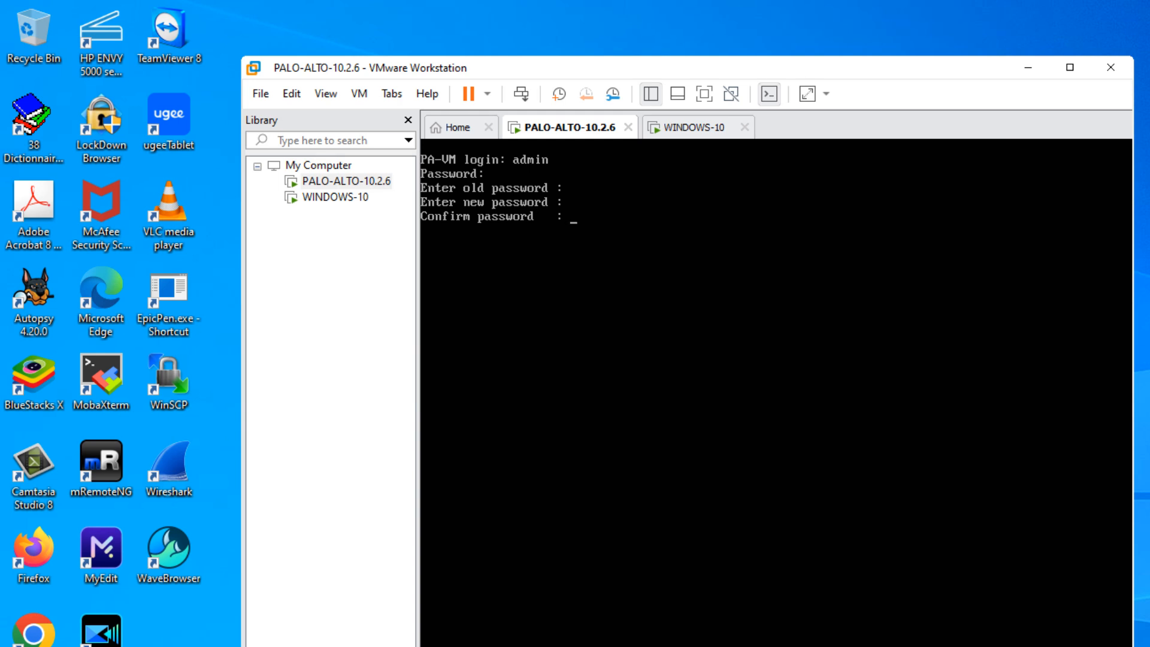
pyautogui.press('Return')
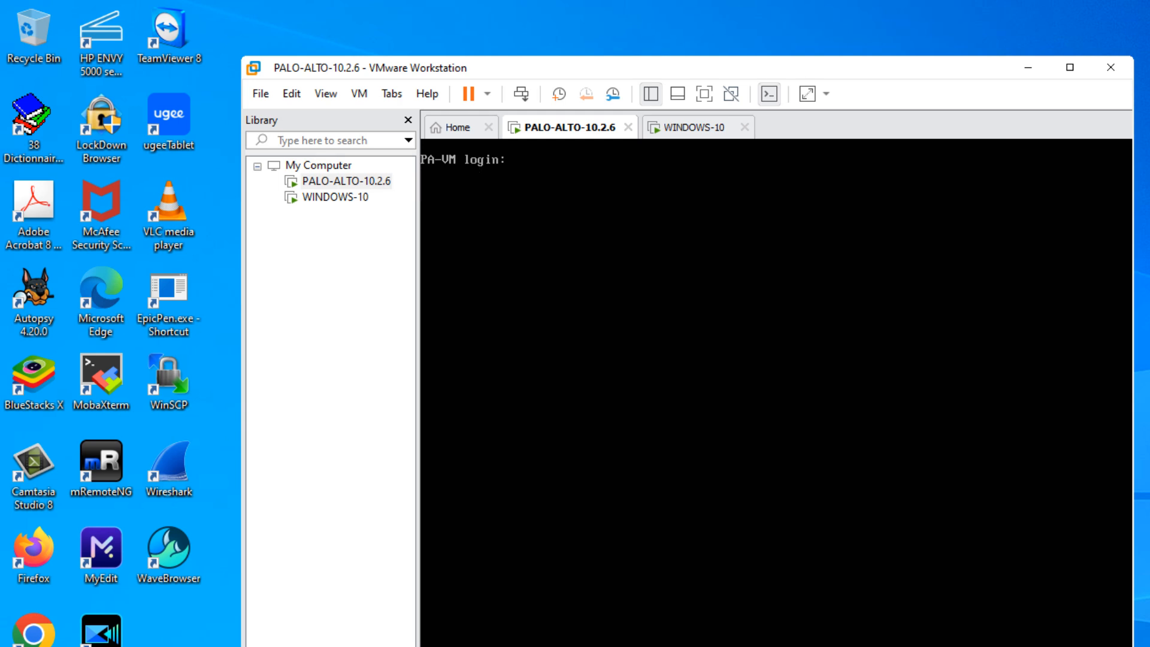
# Log in to the firewall again as admin and change the account password, entering the old, new and confirmation passwords.
pyautogui.write('admin')
pyautogui.press('Return')
pyautogui.press('Return')
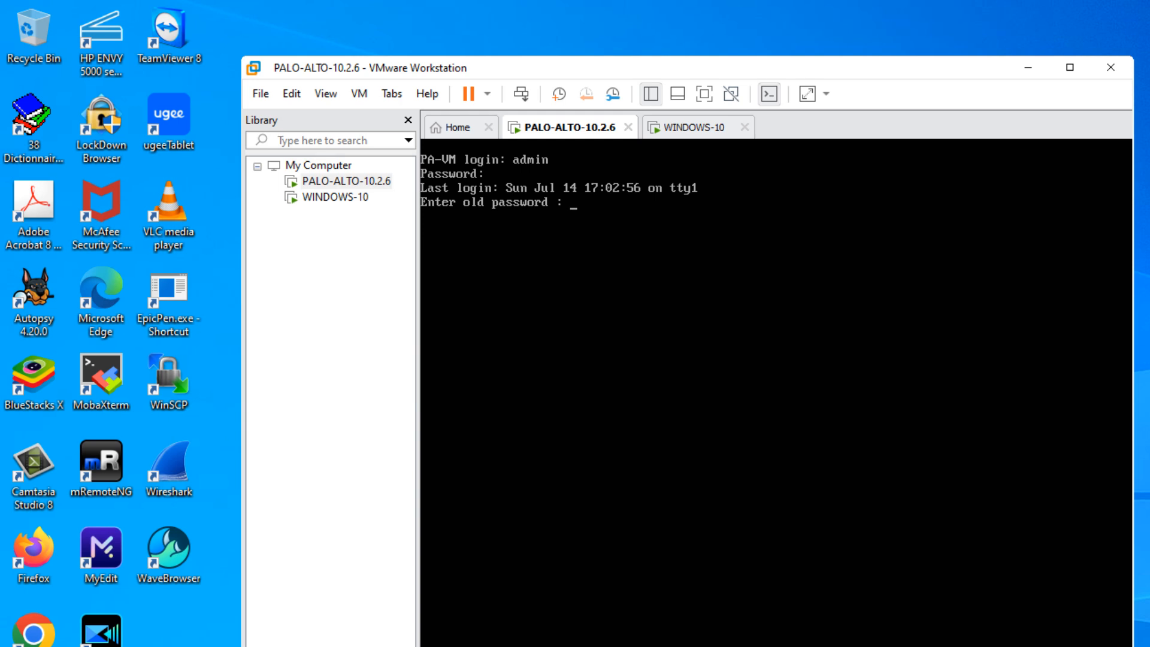
pyautogui.press('Return')
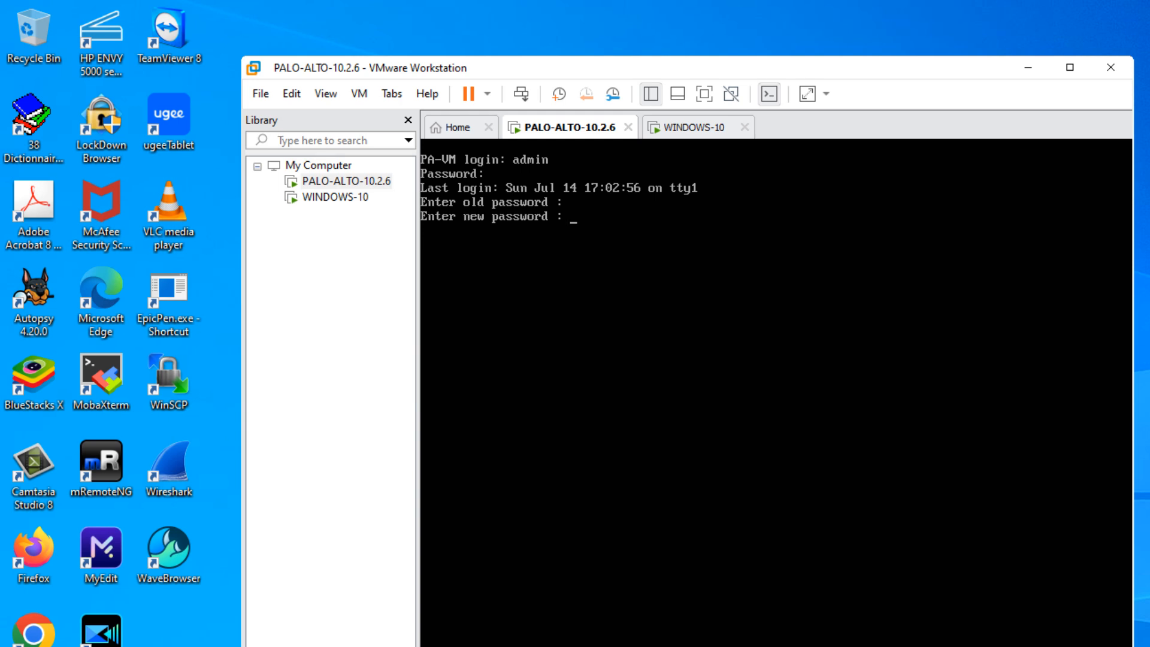
pyautogui.press('Return')
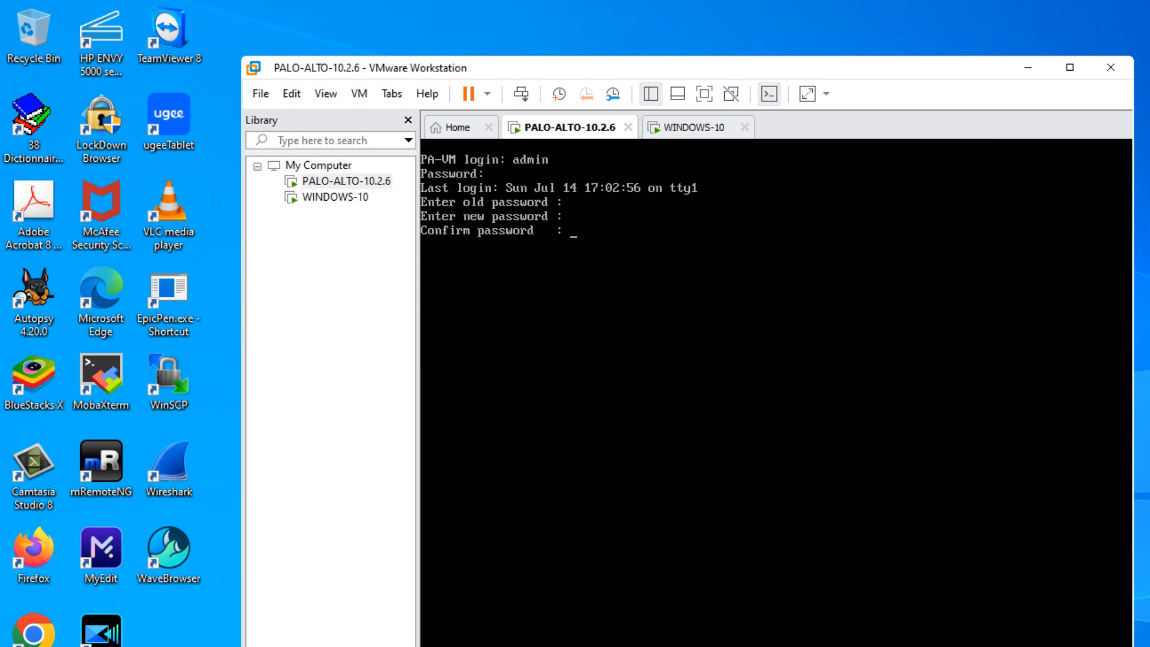
pyautogui.press('Return')
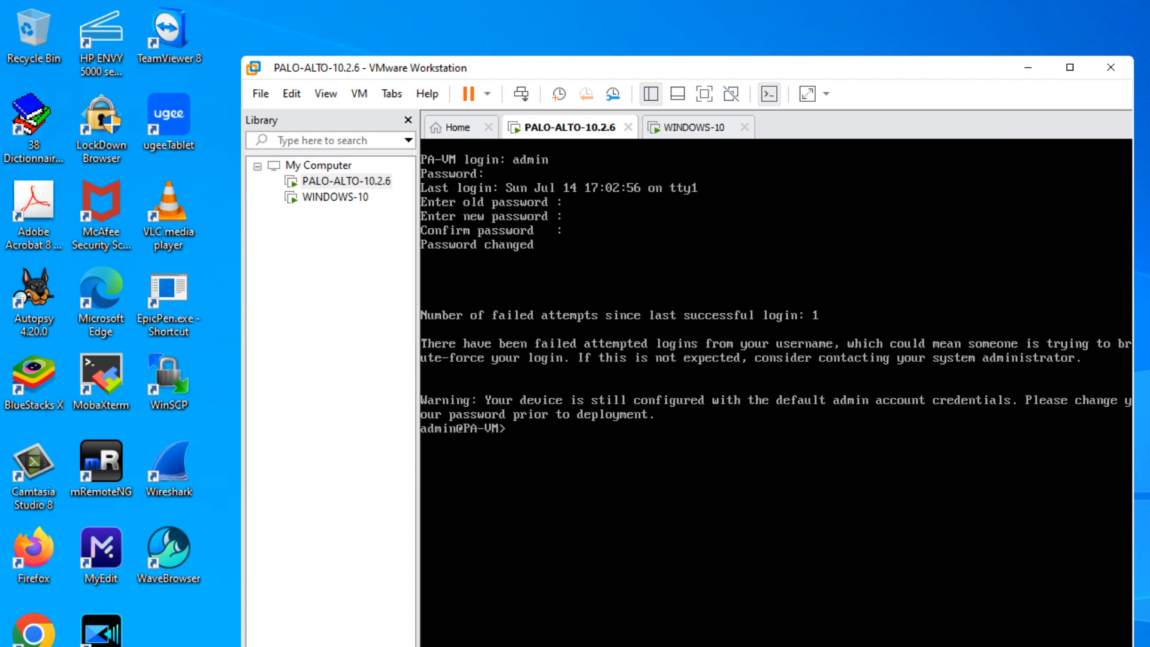
# Display the firewall's system information on the console with the command "show system info".
pyautogui.press('Return')
pyautogui.press('Return')
pyautogui.press('Return')
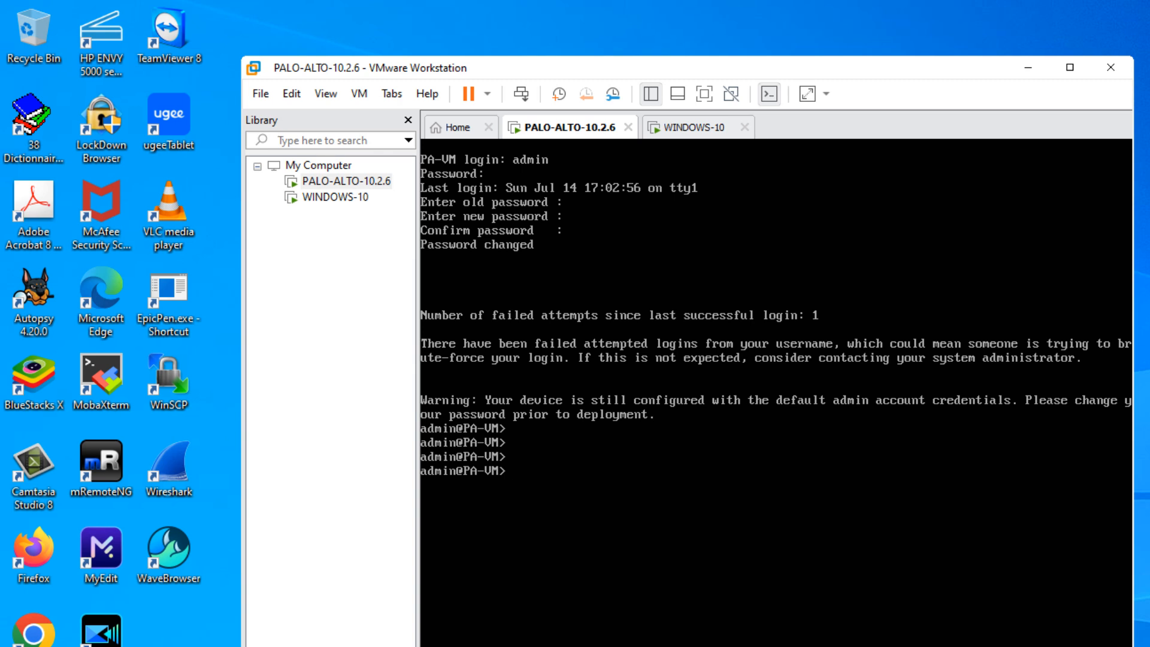
pyautogui.write('show system info')
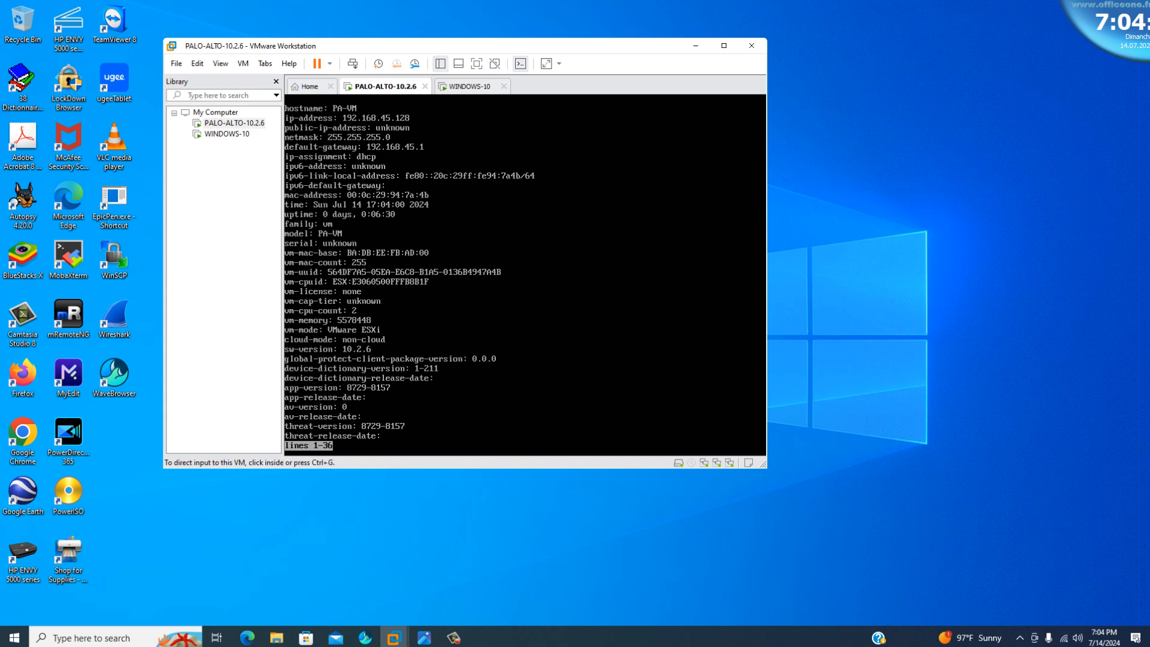
pyautogui.moveTo(408, 641)
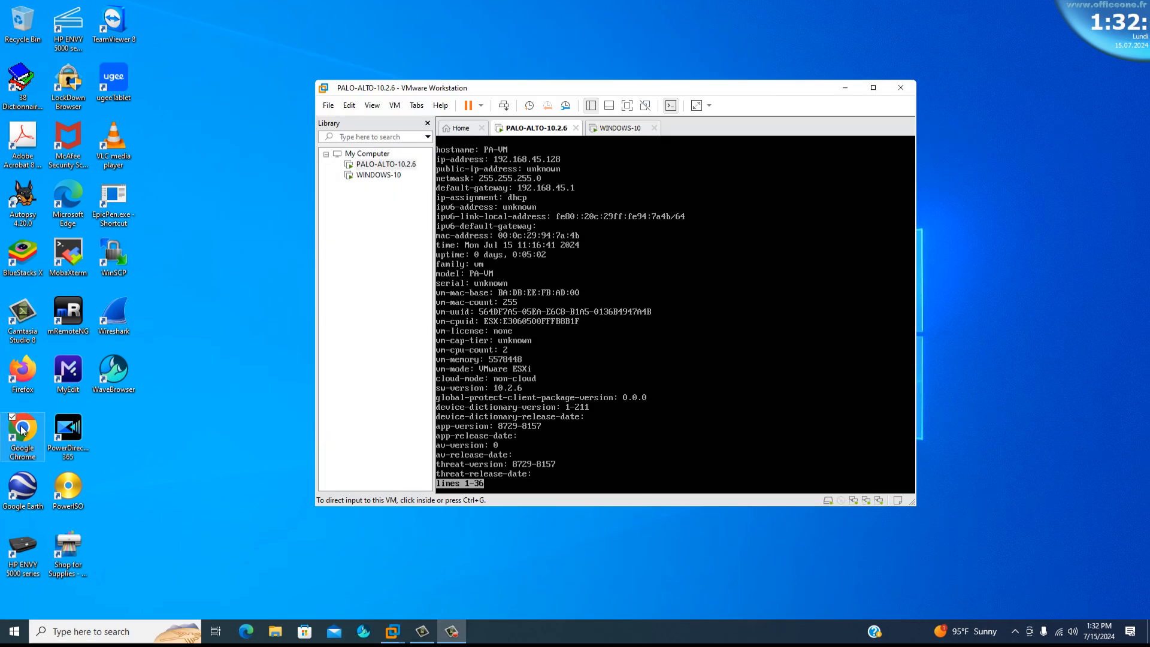
pyautogui.doubleClick(21, 428)
pyautogui.click(129, 38)
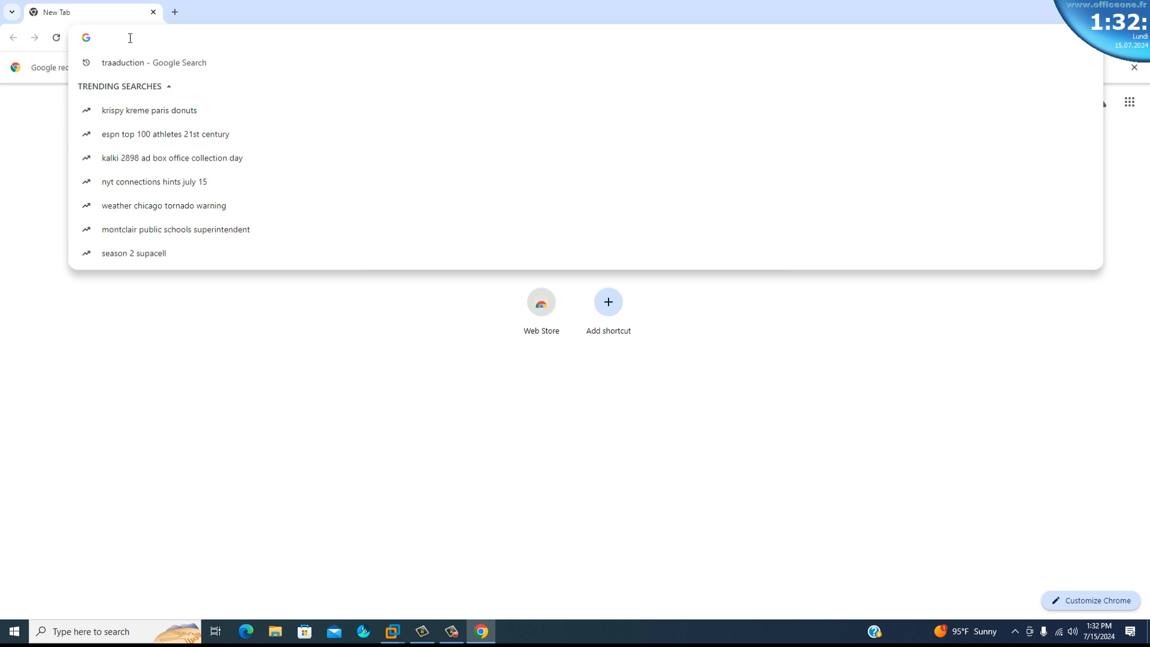
pyautogui.write('http')
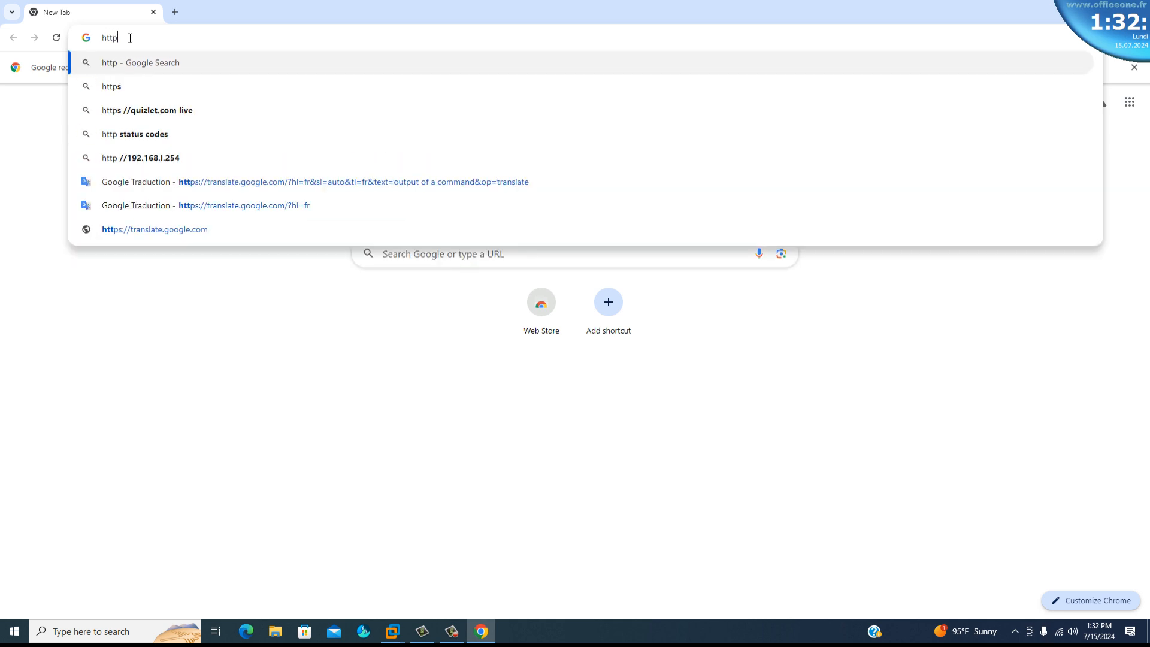
pyautogui.write('s://')
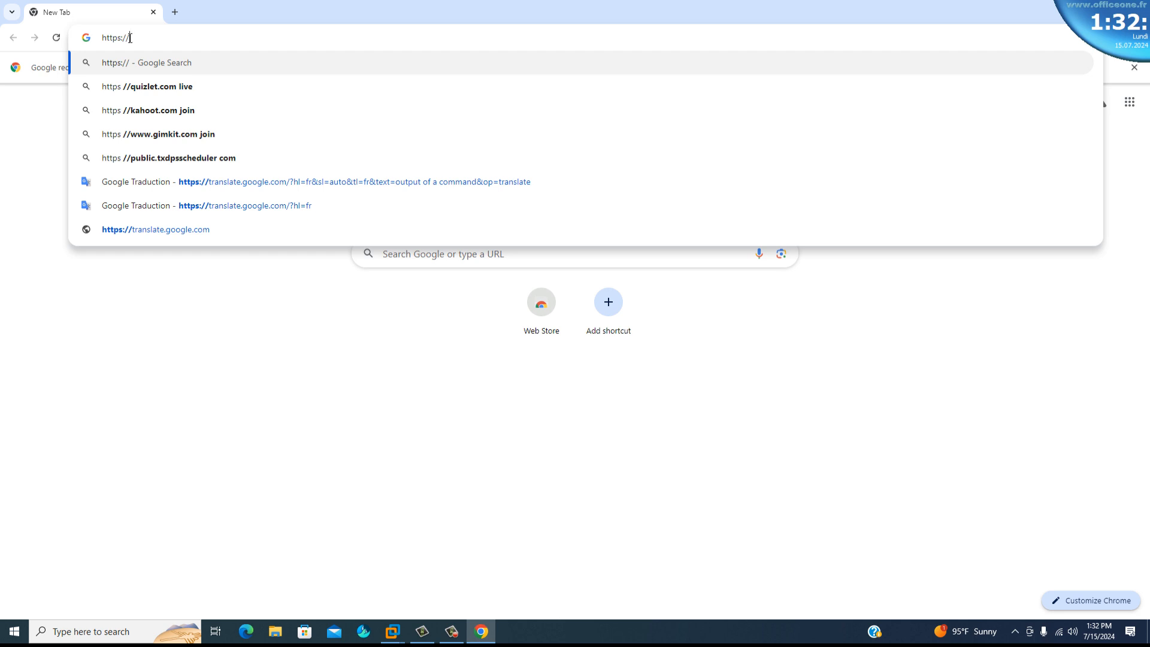
pyautogui.write('192.168')
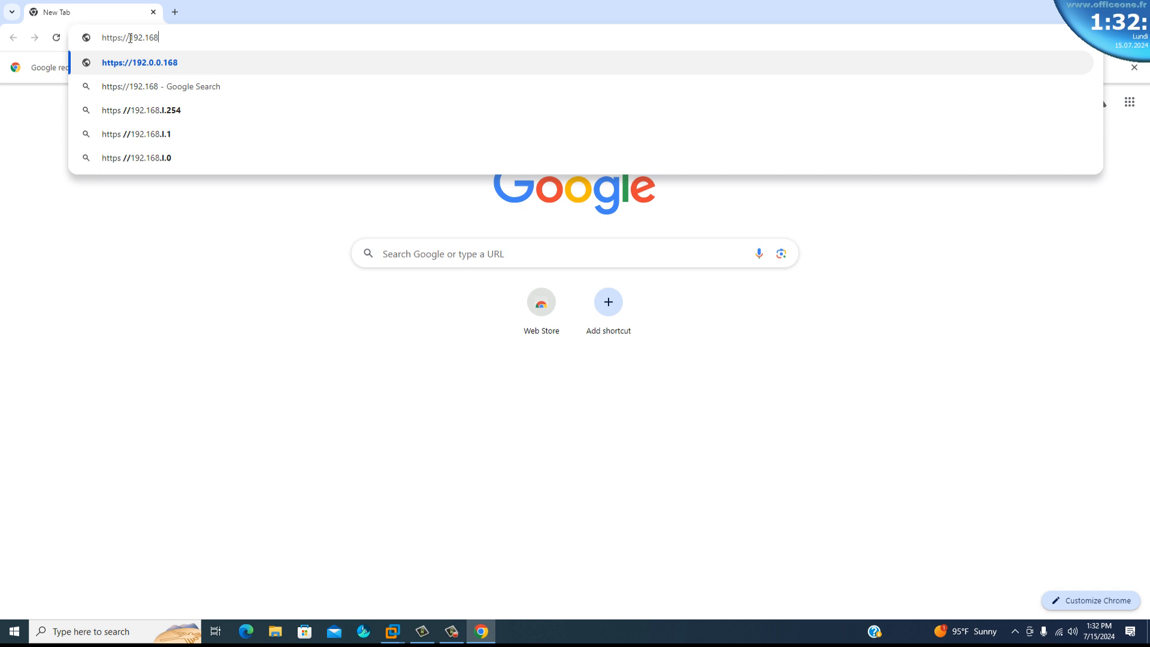
pyautogui.write('.45.128')
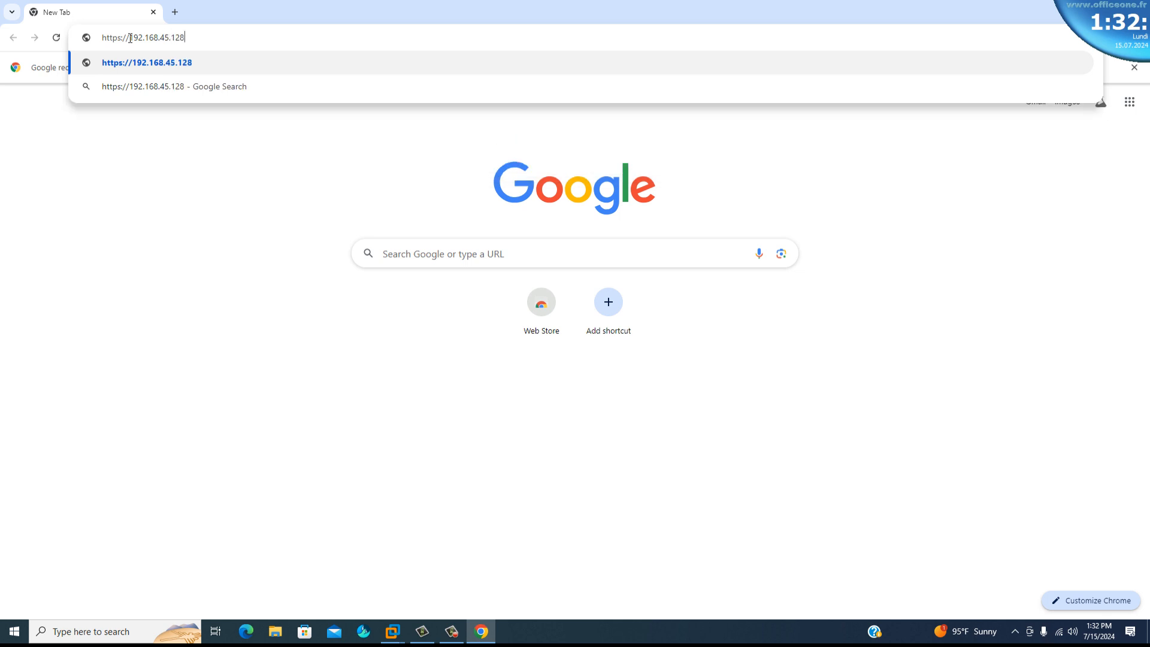
pyautogui.press('Return')
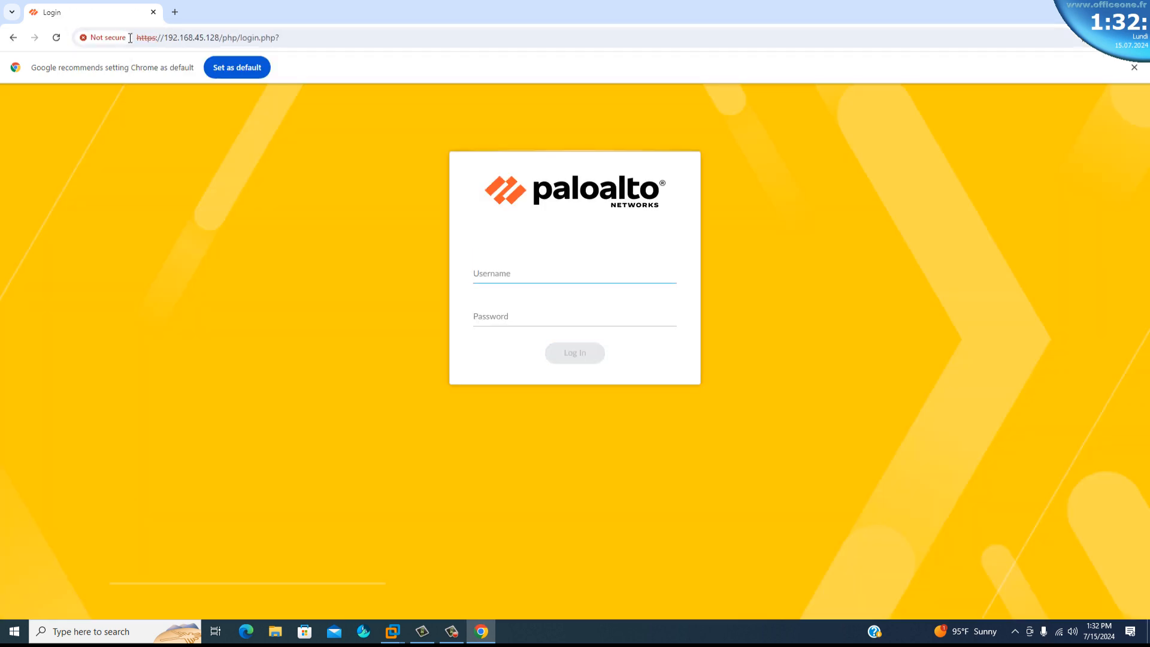
# Log in to the firewall's web interface as admin with the account password and dismiss the Welcome message.
pyautogui.write('admin')
pyautogui.press('Tab')
pyautogui.write('admin')
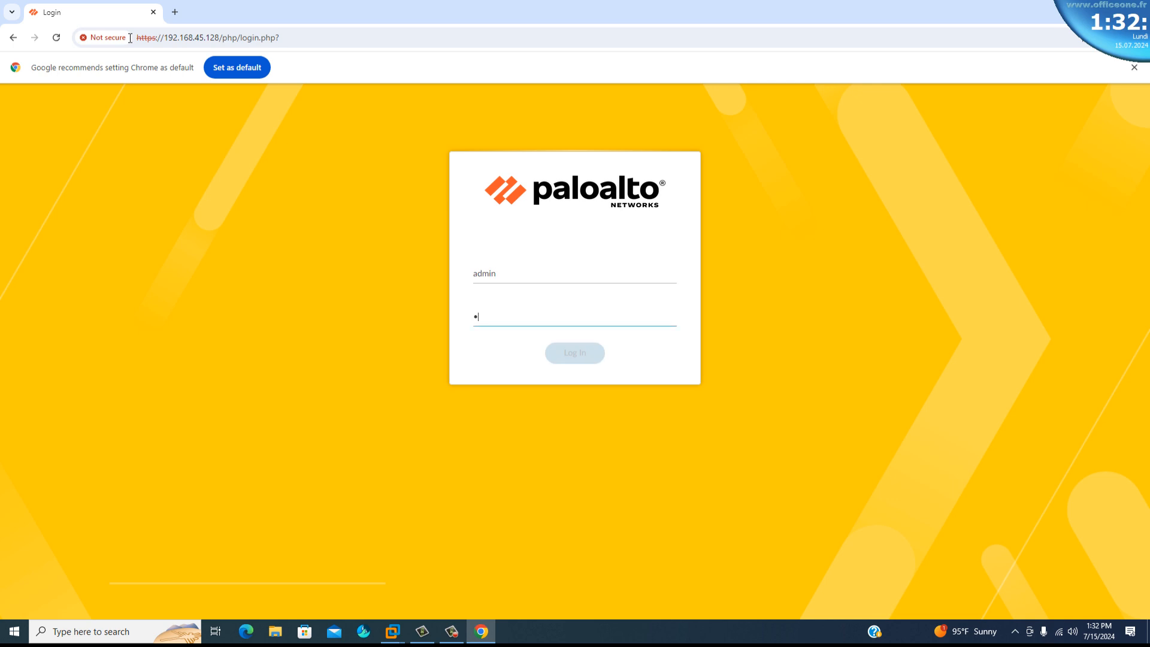
pyautogui.write('@123')
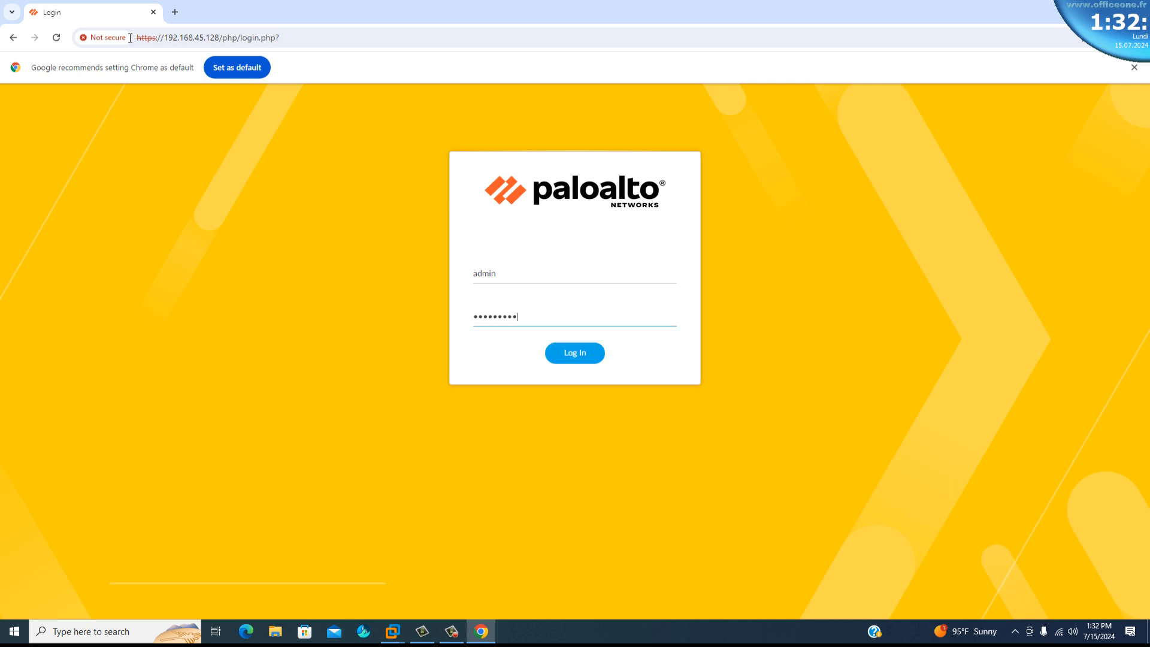
pyautogui.press('Return')
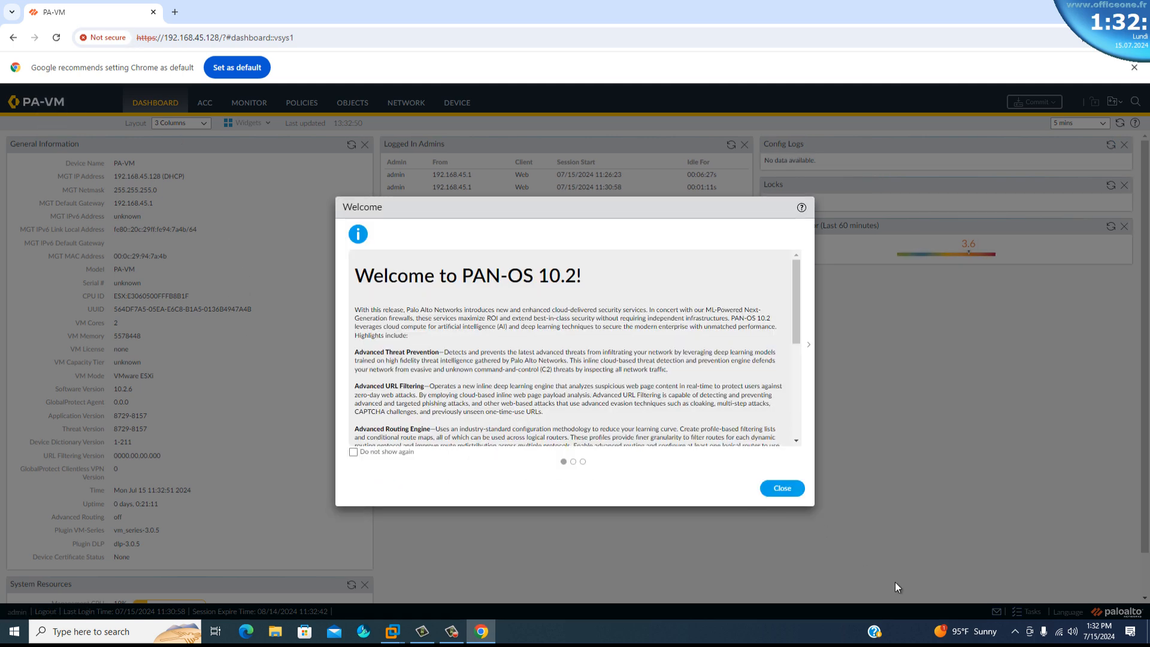
pyautogui.click(782, 488)
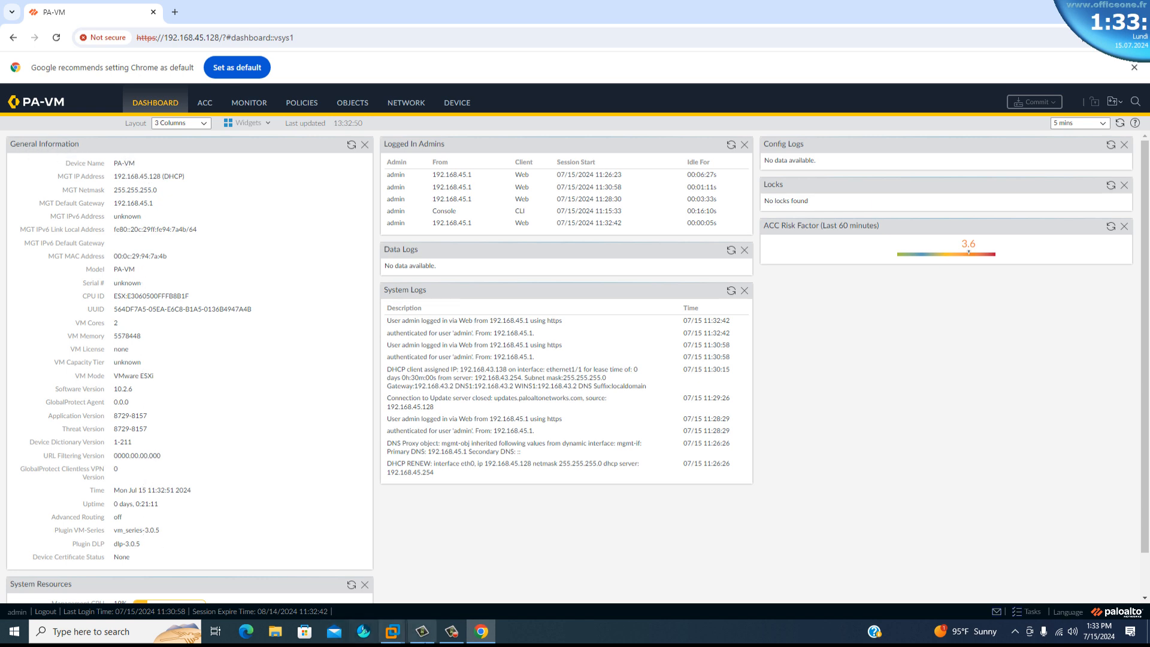
# Examine the firewall's Ethernet interfaces and its security policy rules in the web interface.
pyautogui.click(393, 634)
pyautogui.click(397, 578)
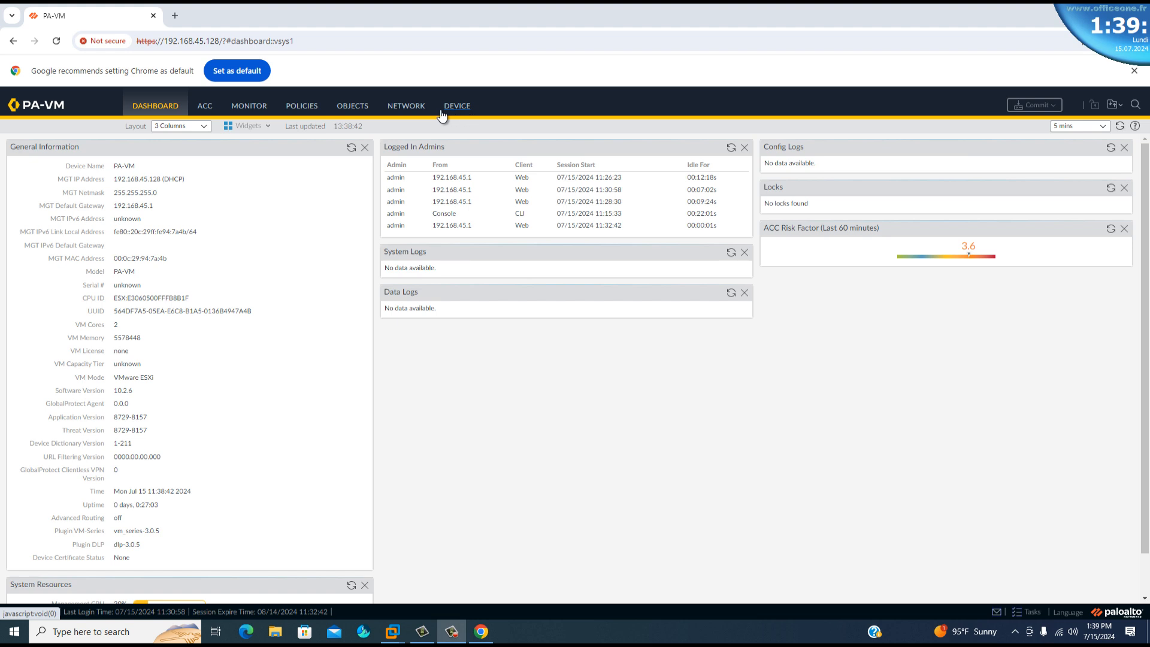
pyautogui.click(409, 109)
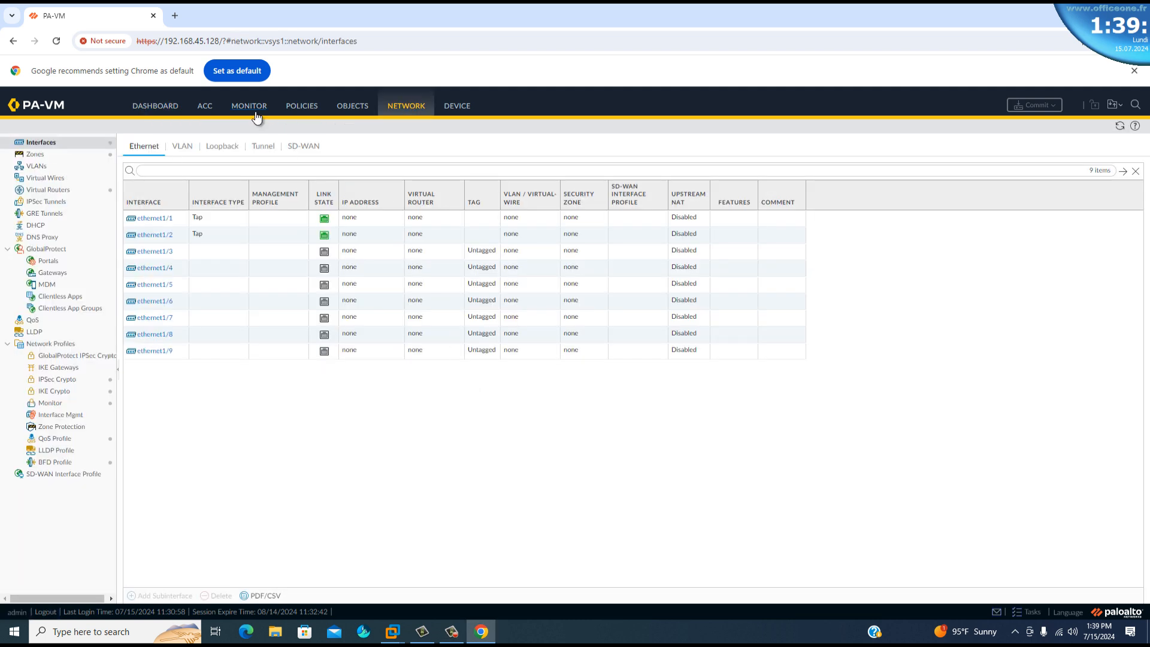
pyautogui.click(300, 109)
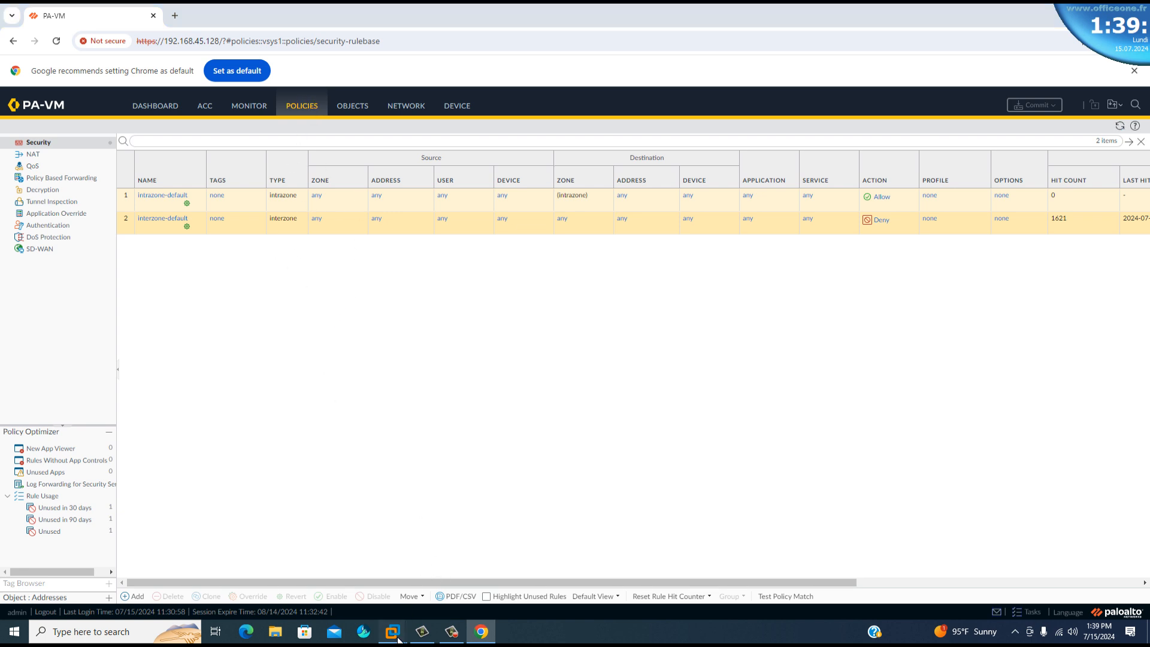
# Switch to the WINDOWS-10 virtual machine in VMware Workstation and open a command prompt there.
pyautogui.moveTo(398, 640)
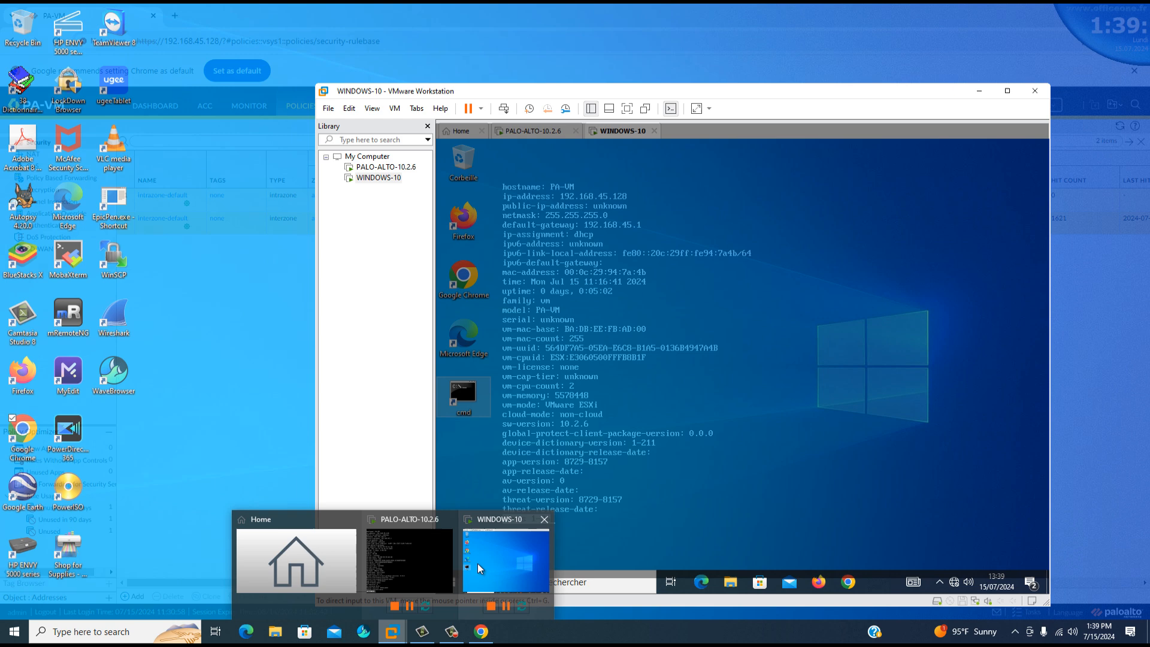
pyautogui.click(477, 563)
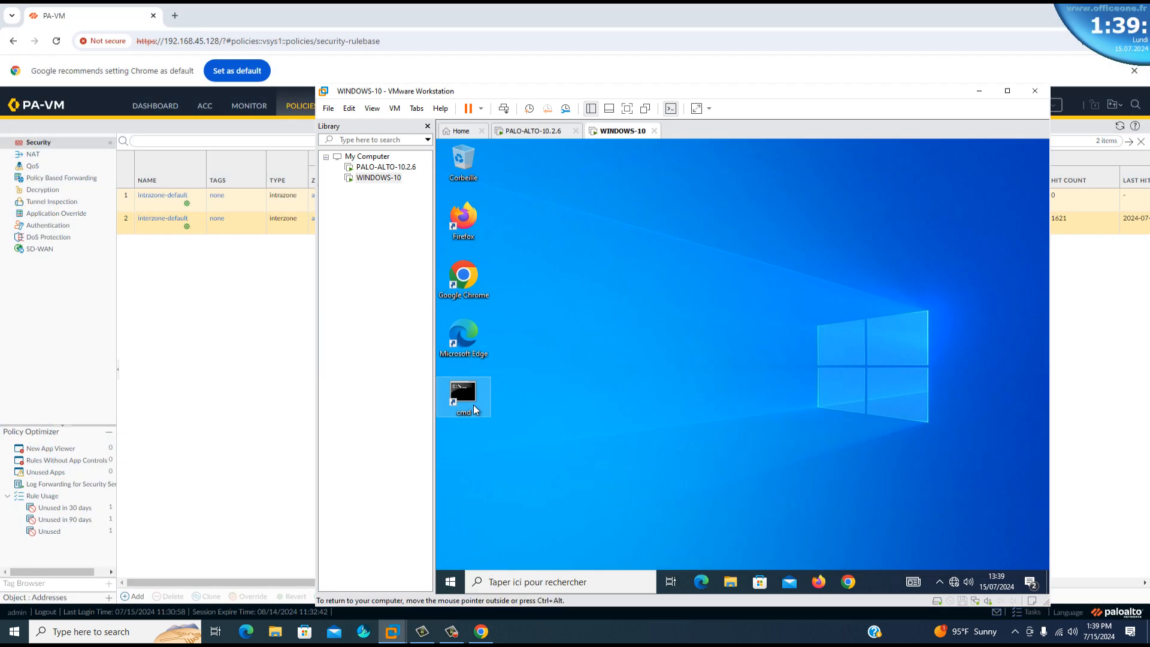
pyautogui.doubleClick(464, 398)
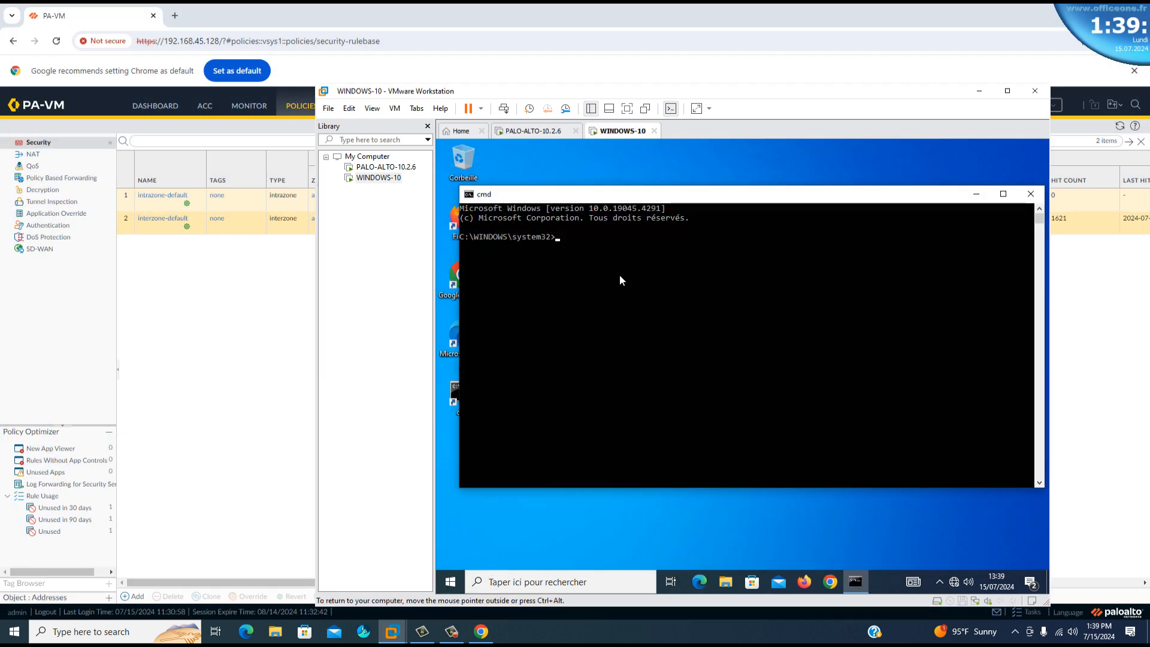
pyautogui.click(615, 256)
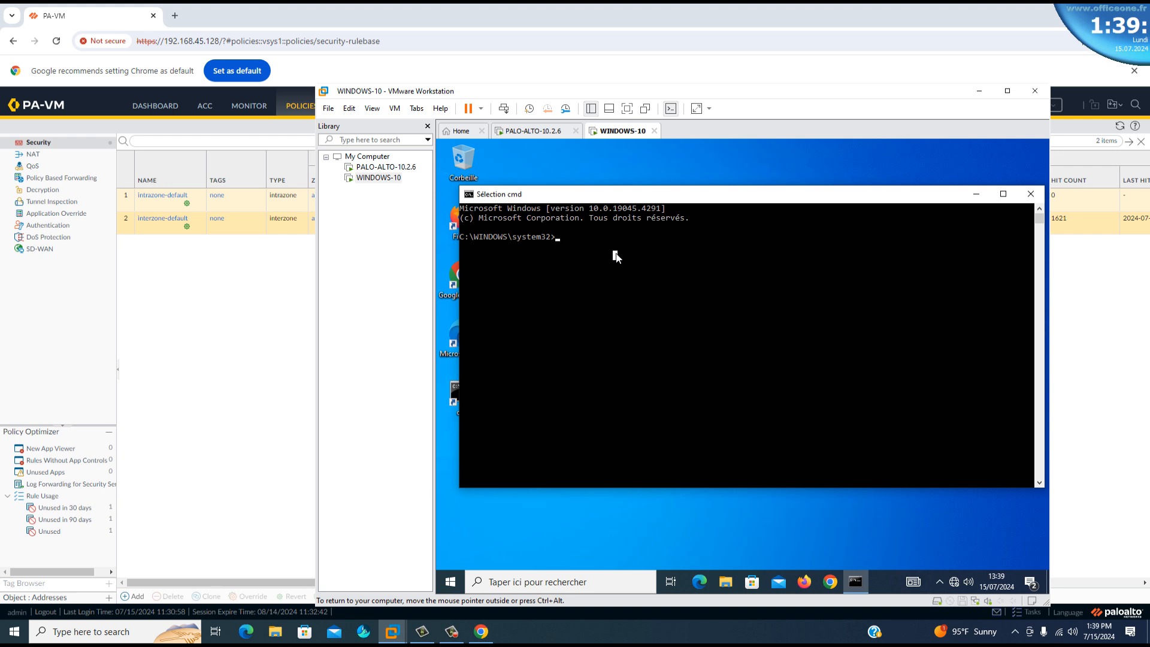
# Test the WINDOWS-10 client's internet connectivity with the continuous ping command "ping -t 8.8.8.8".
pyautogui.write('ping )t 8.8.8.8')
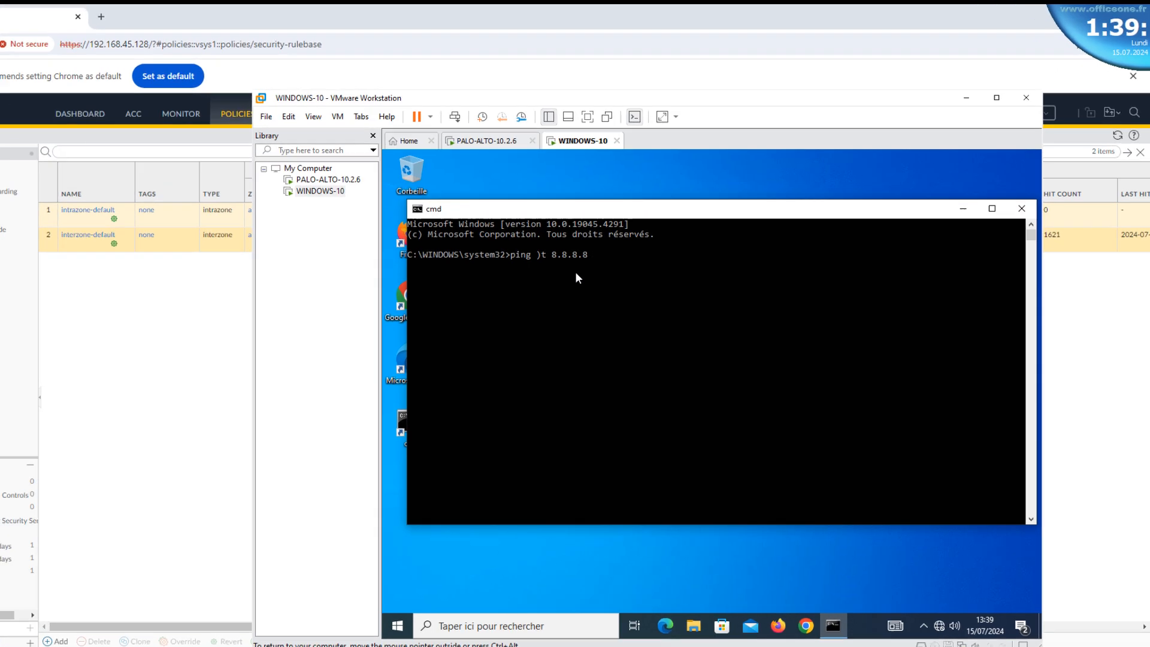
pyautogui.press('Left')
pyautogui.press('Left')
pyautogui.press('Left')
pyautogui.press('Left')
pyautogui.press('Left')
pyautogui.press('Left')
pyautogui.press('Left')
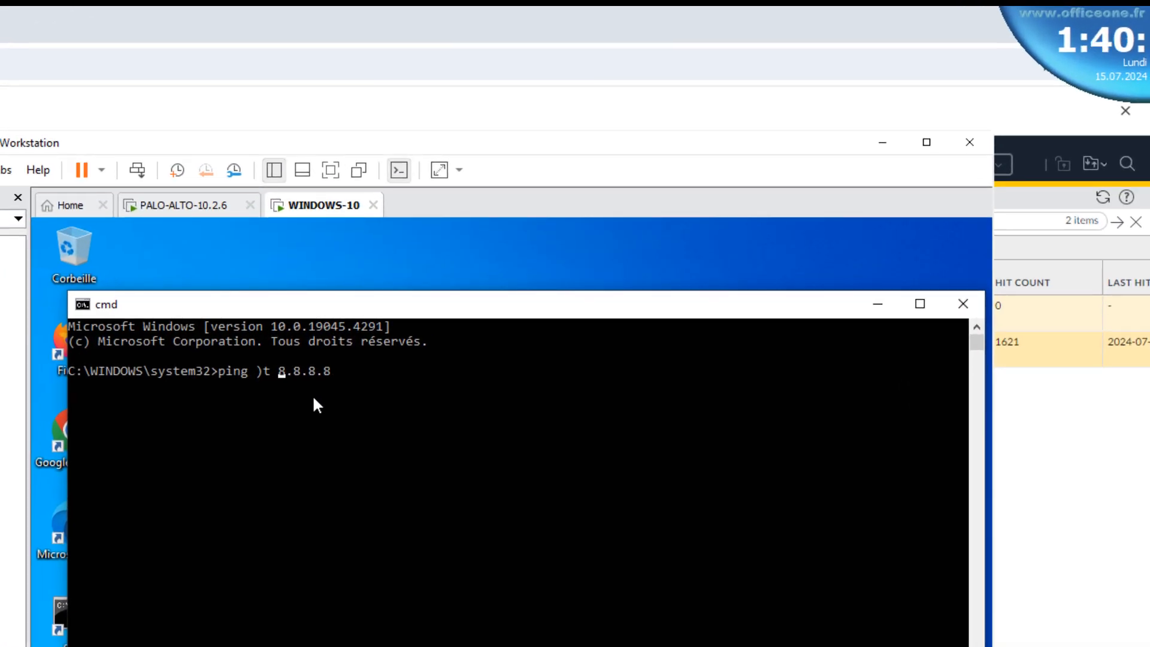
pyautogui.press('Left')
pyautogui.press('Left')
pyautogui.press('BackSpace')
pyautogui.write('-')
pyautogui.press('Return')
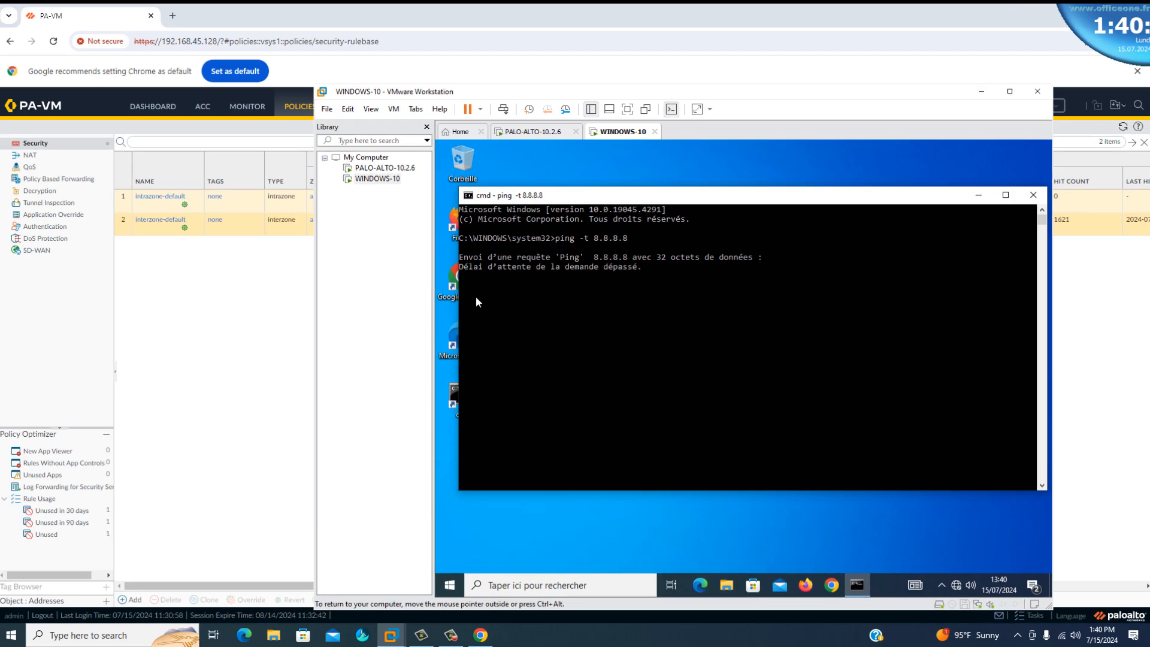
# Try to load "palaaltonetworks:co," in Chrome on the WINDOWS-10 client and bring the running ping window forward.
pyautogui.doubleClick(451, 279)
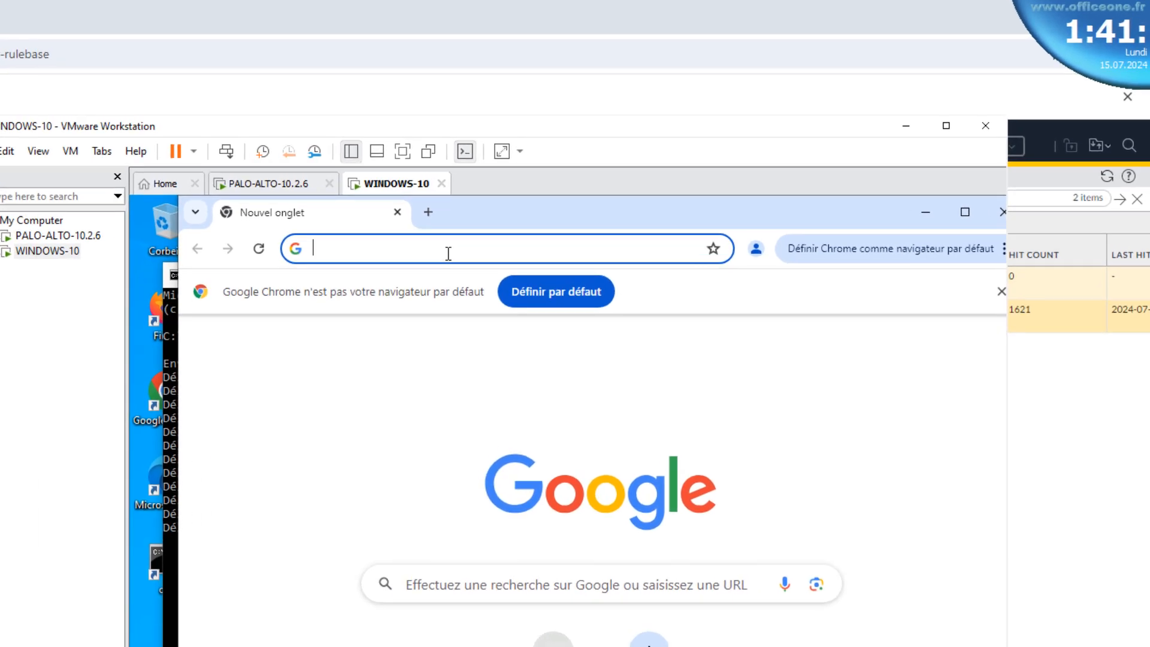
pyautogui.write('pal')
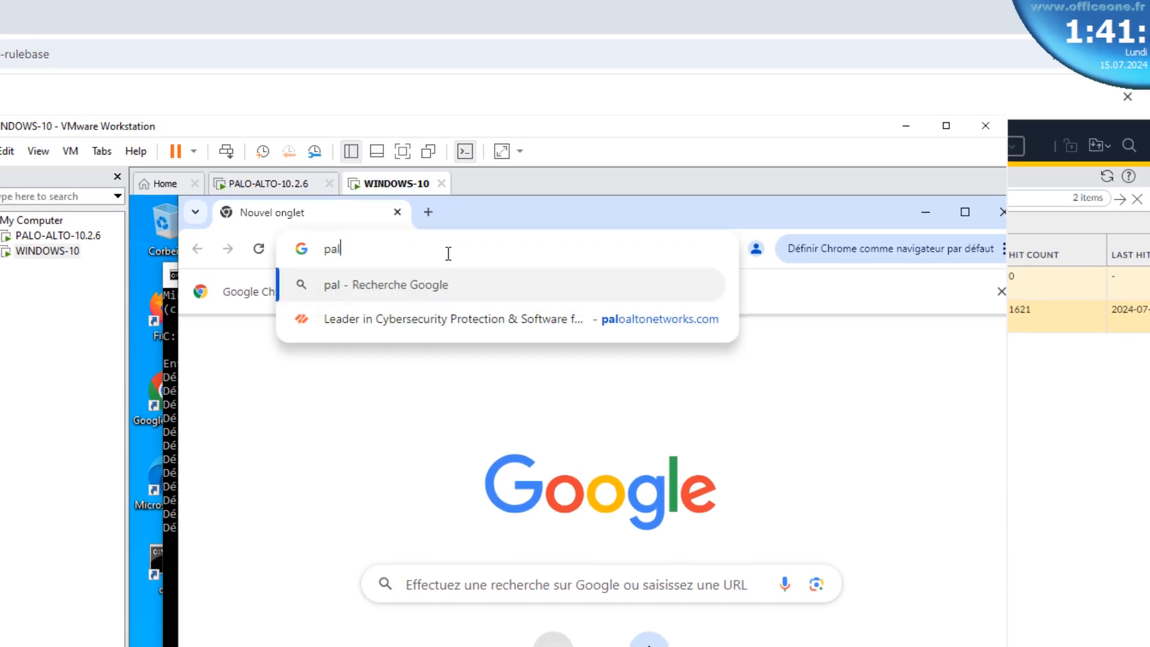
pyautogui.write('aal')
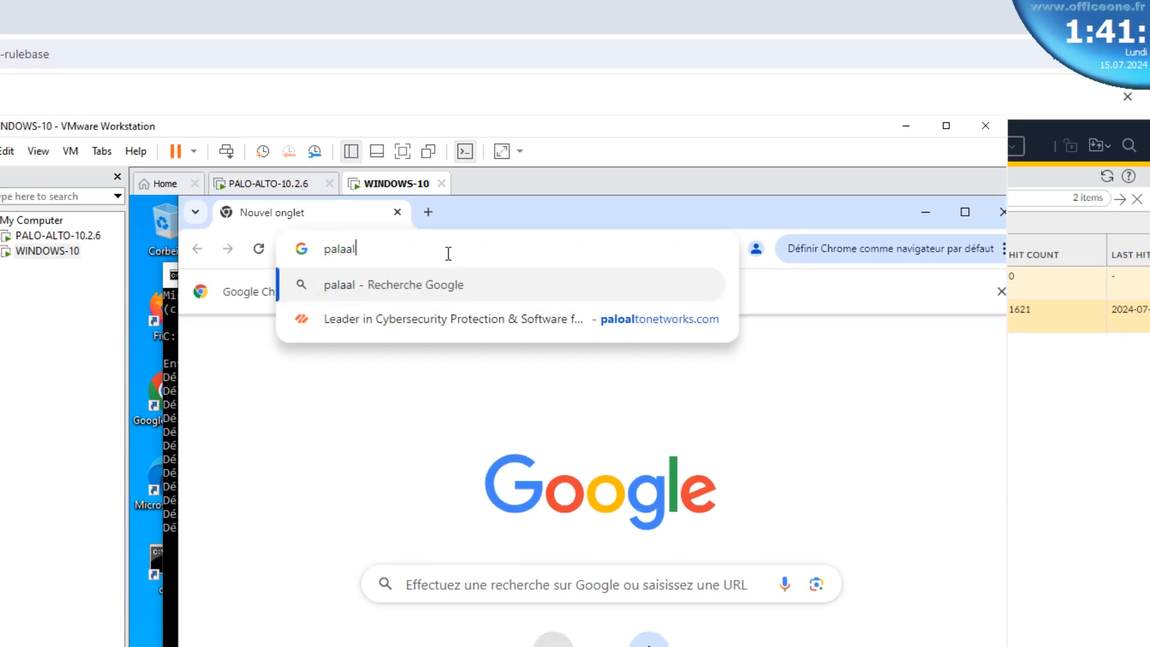
pyautogui.write('to')
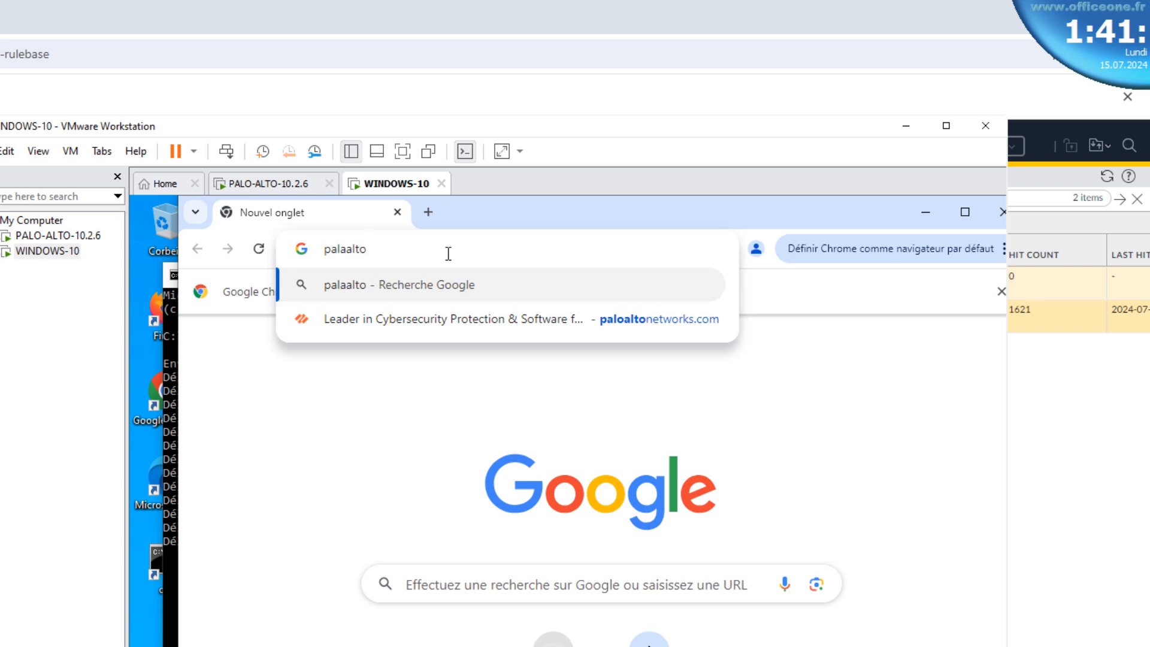
pyautogui.write('netwo')
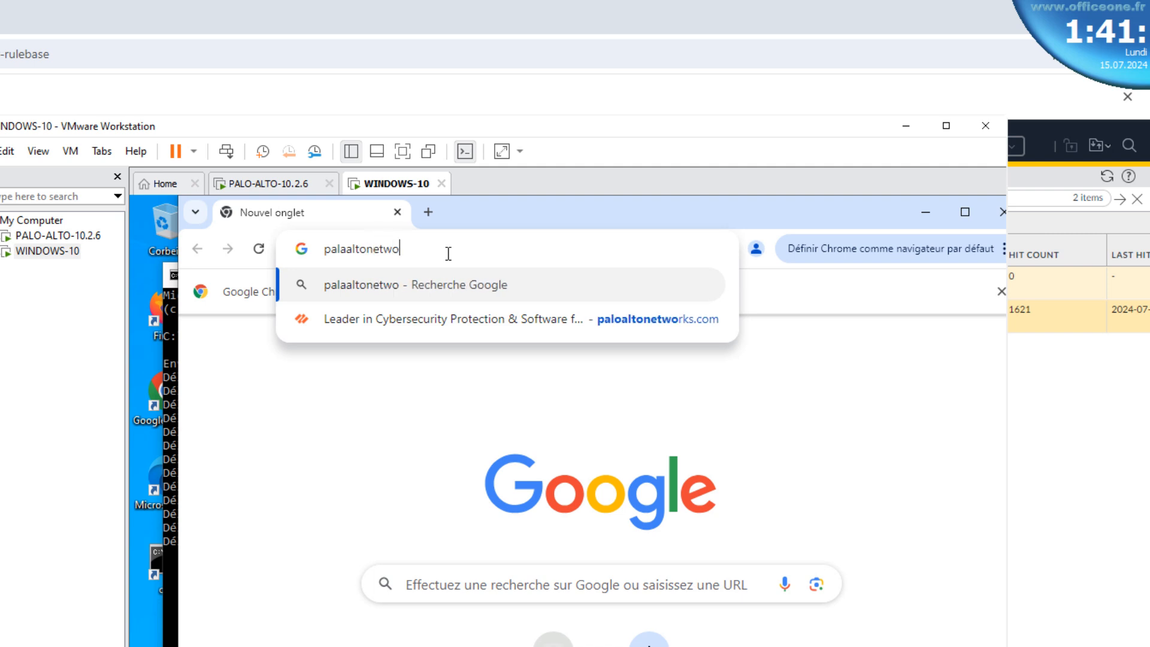
pyautogui.write('rks:co,')
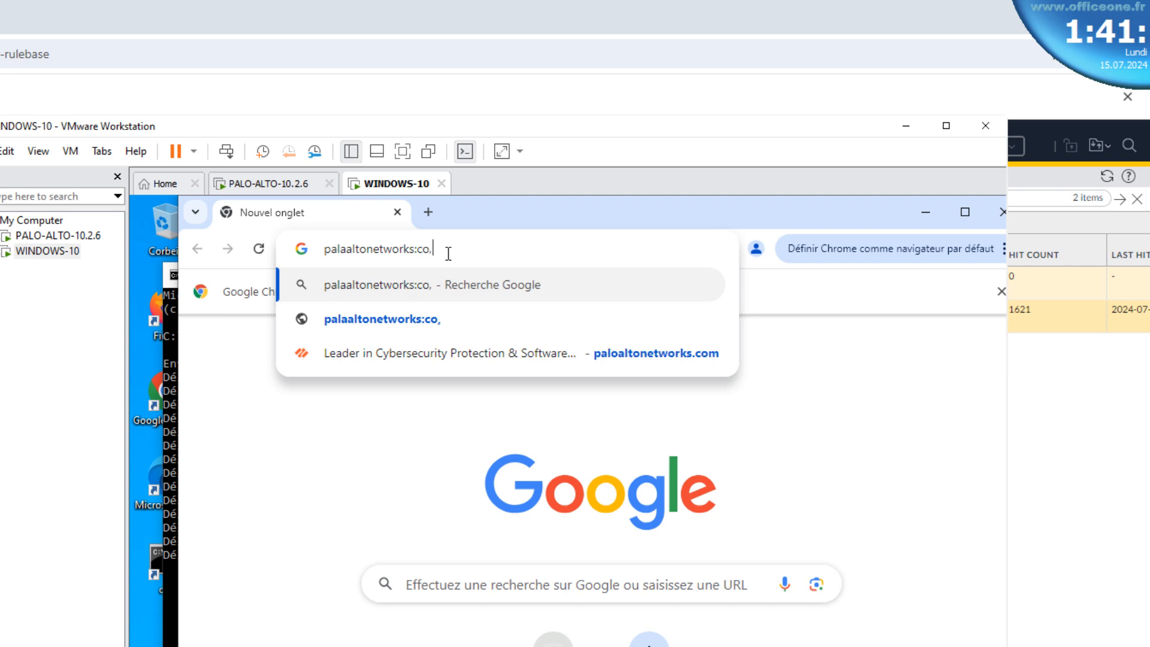
pyautogui.press('Return')
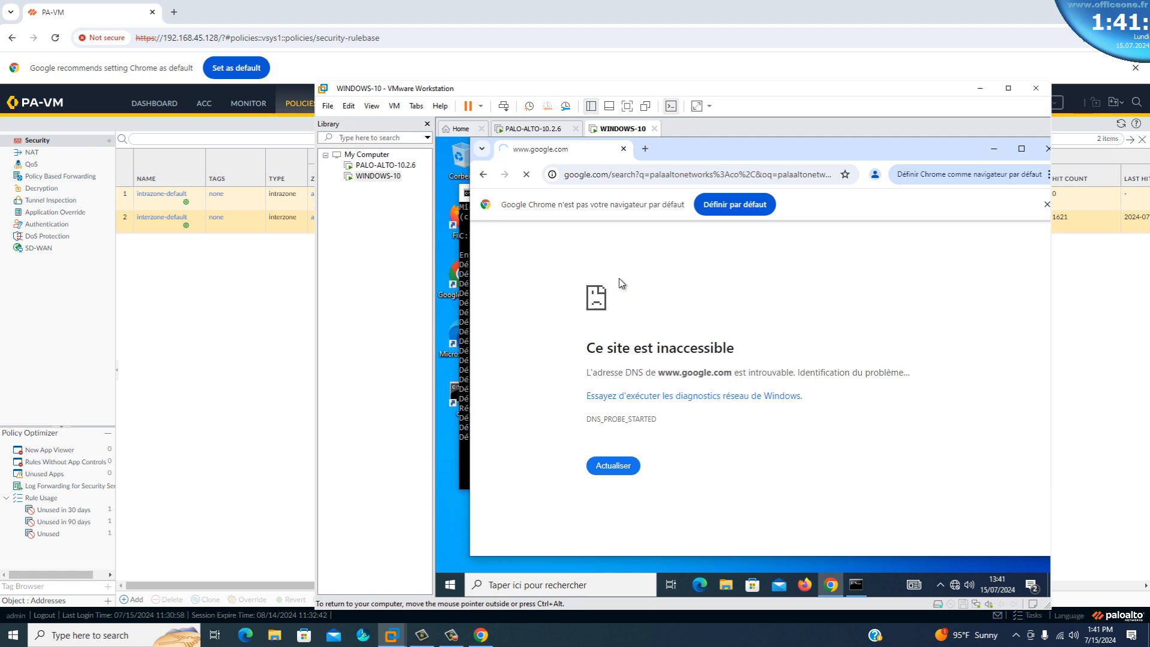
pyautogui.click(461, 467)
pyautogui.moveTo(650, 195); pyautogui.dragTo(752, 246)
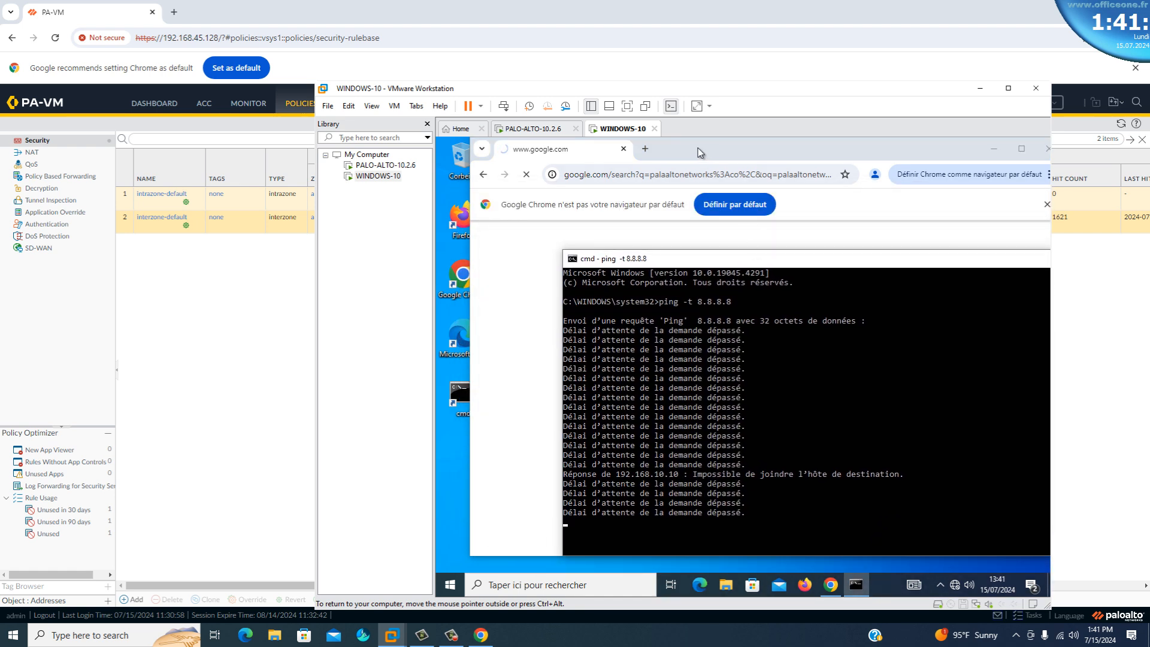
# Switch back to the firewall's web interface in Chrome and create a Layer3 network zone named INTERNE.
pyautogui.click(233, 350)
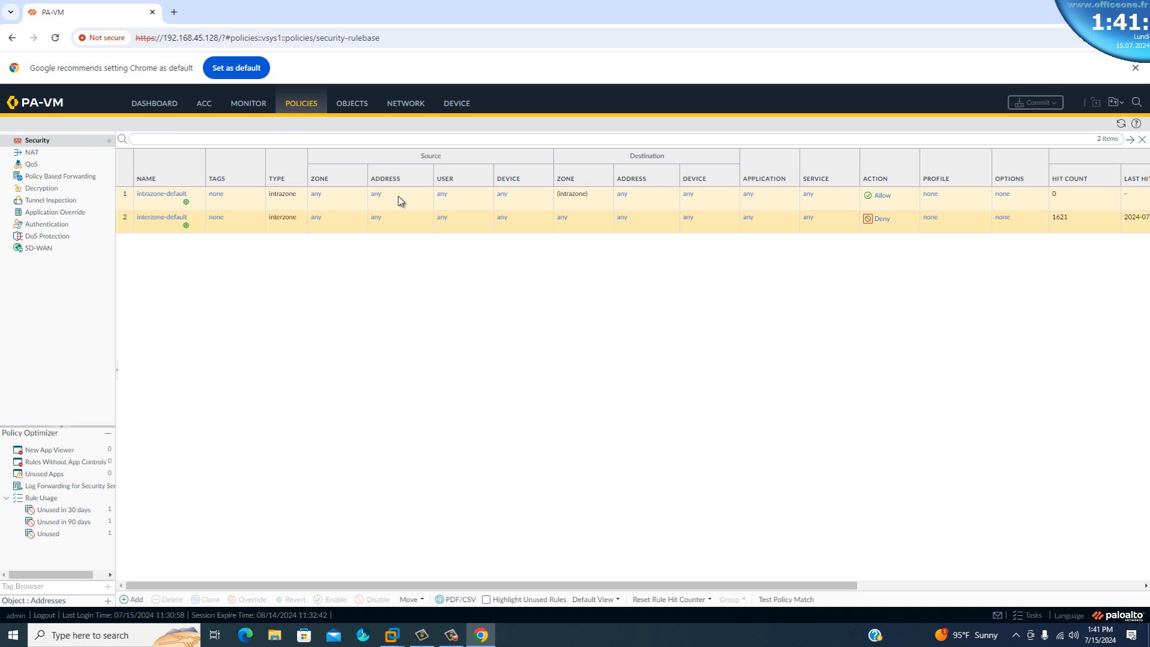
pyautogui.click(405, 104)
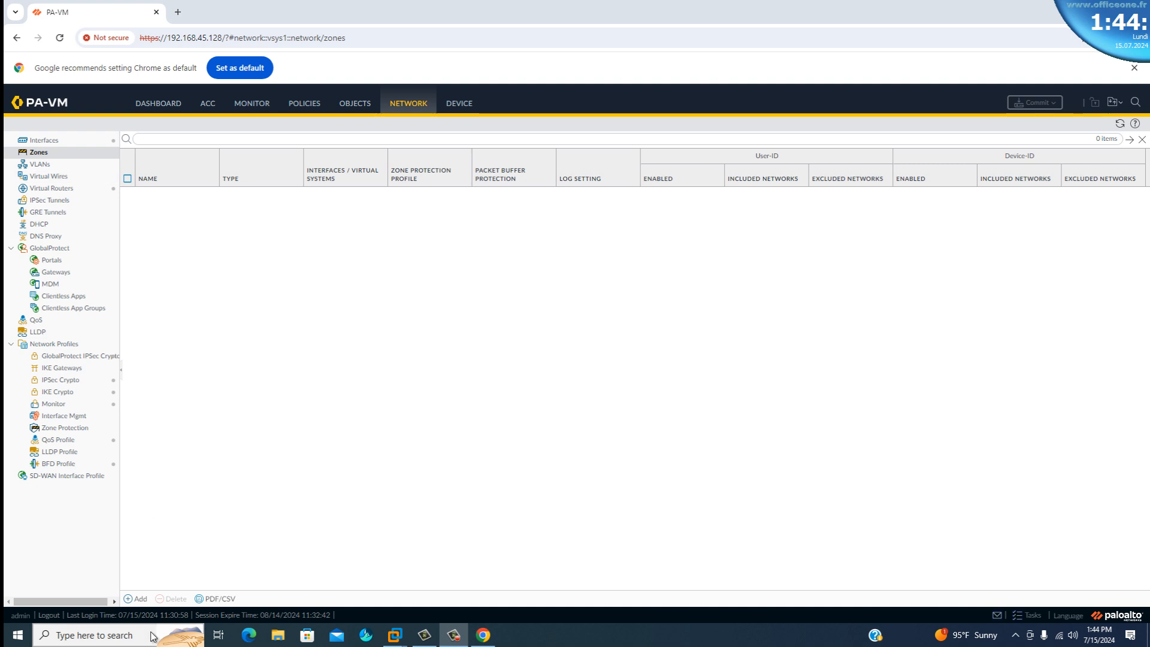
pyautogui.click(139, 598)
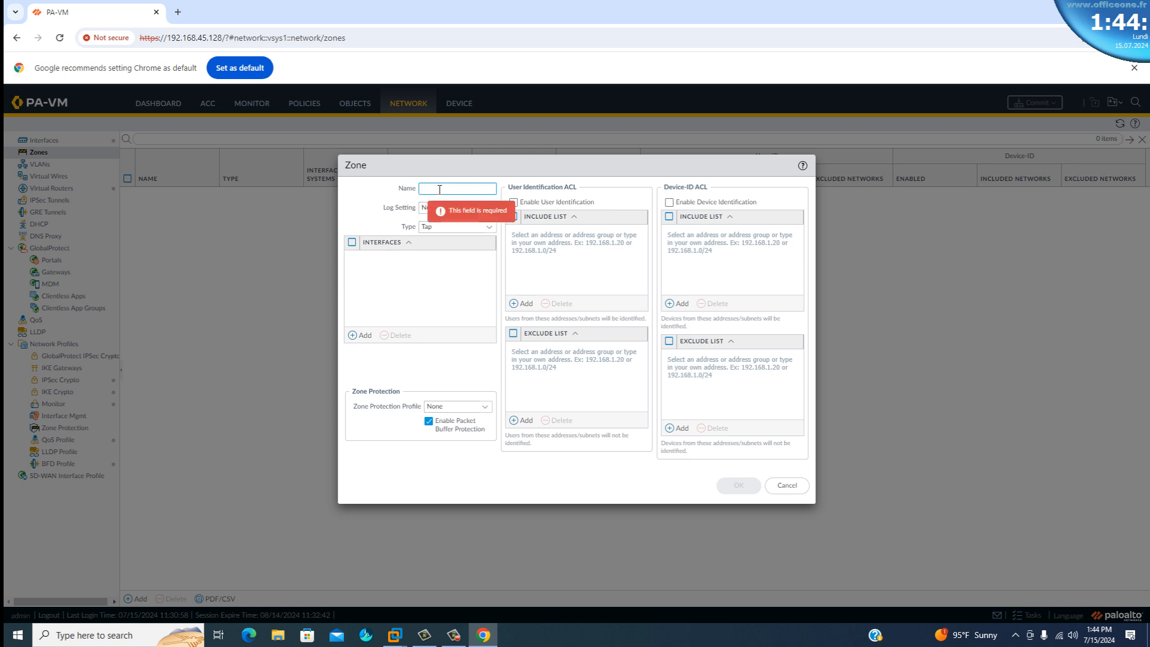
pyautogui.write('INTERNE')
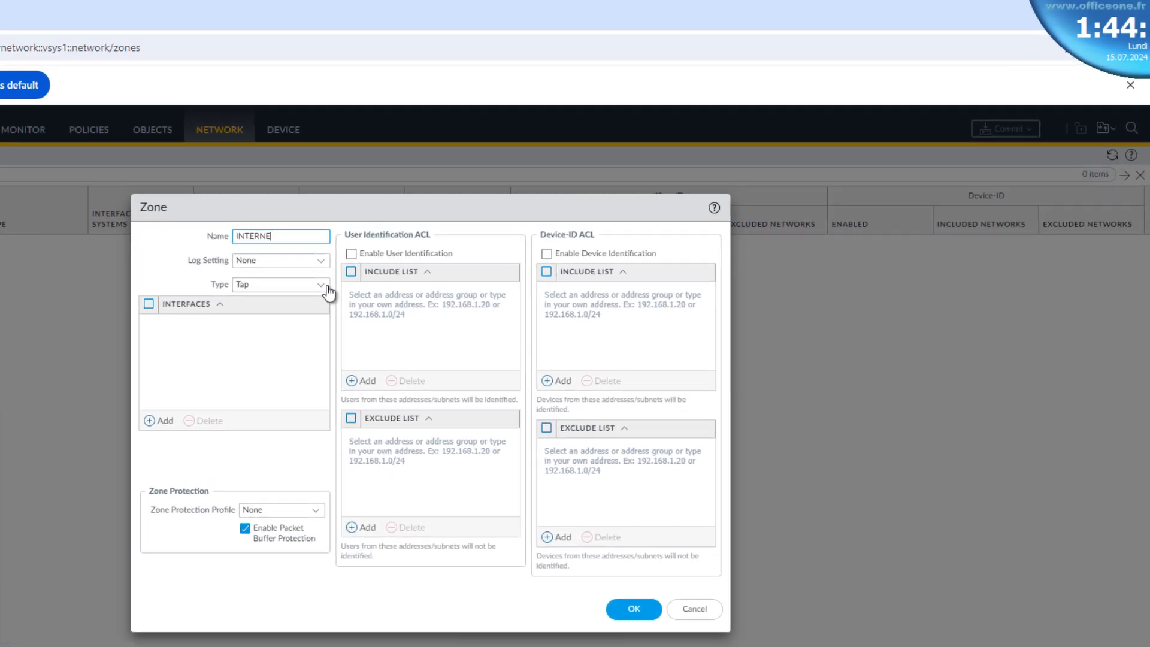
pyautogui.click(380, 265)
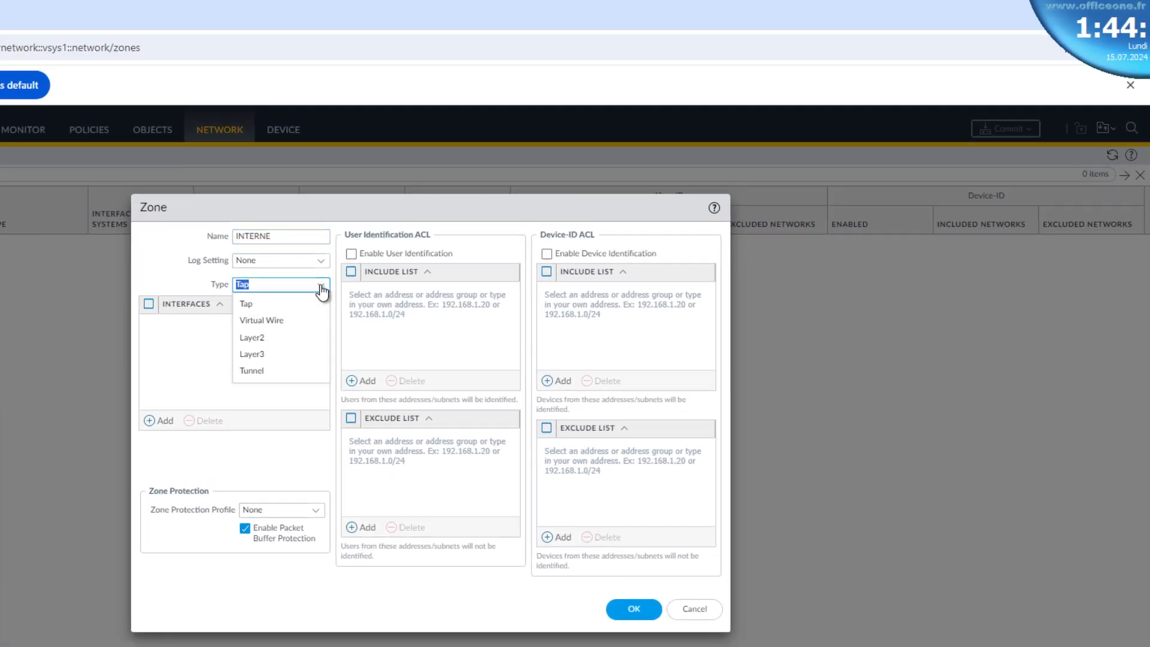
pyautogui.click(262, 355)
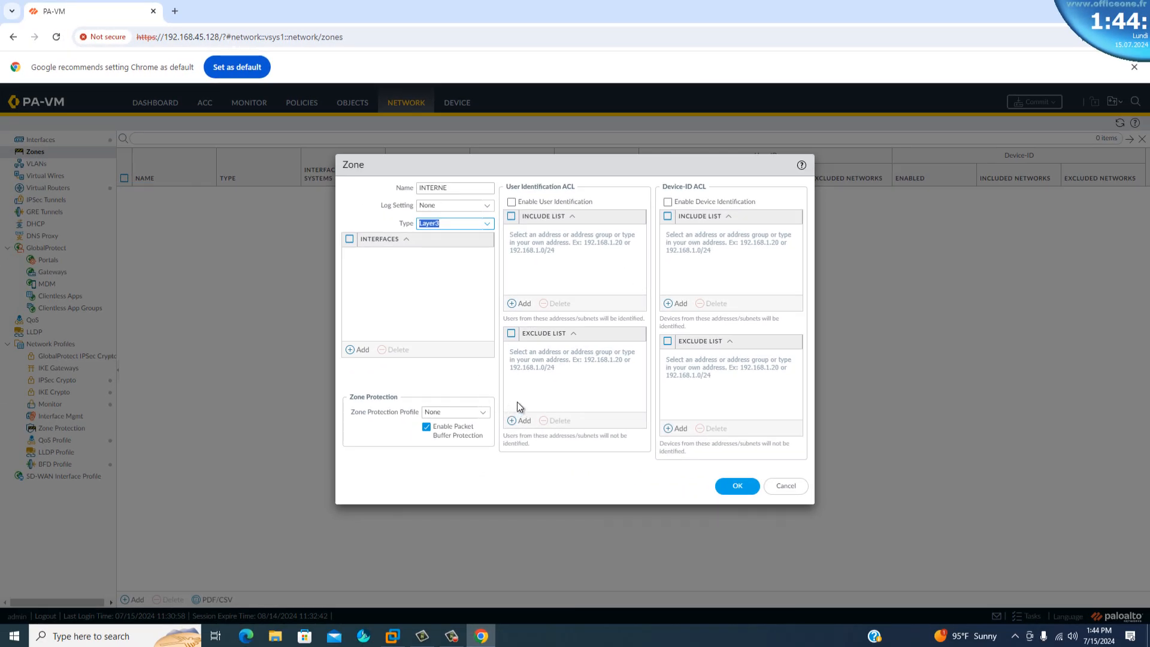
pyautogui.click(730, 489)
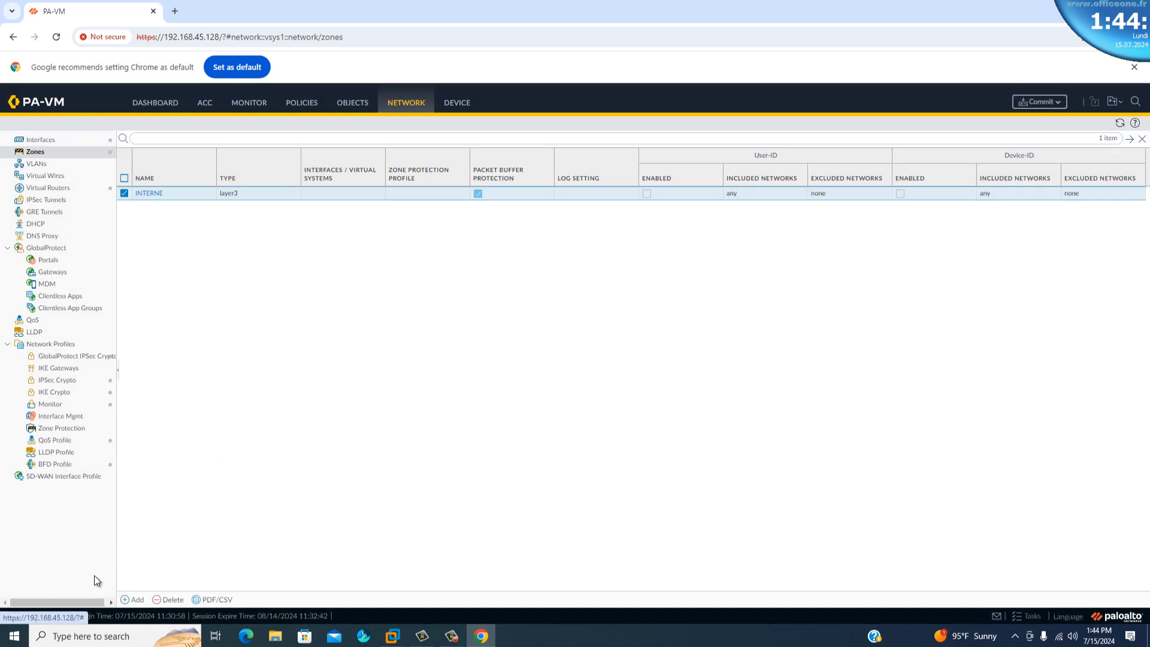
# Create a second network zone named EXTERNE with the type Layer3.
pyautogui.click(131, 600)
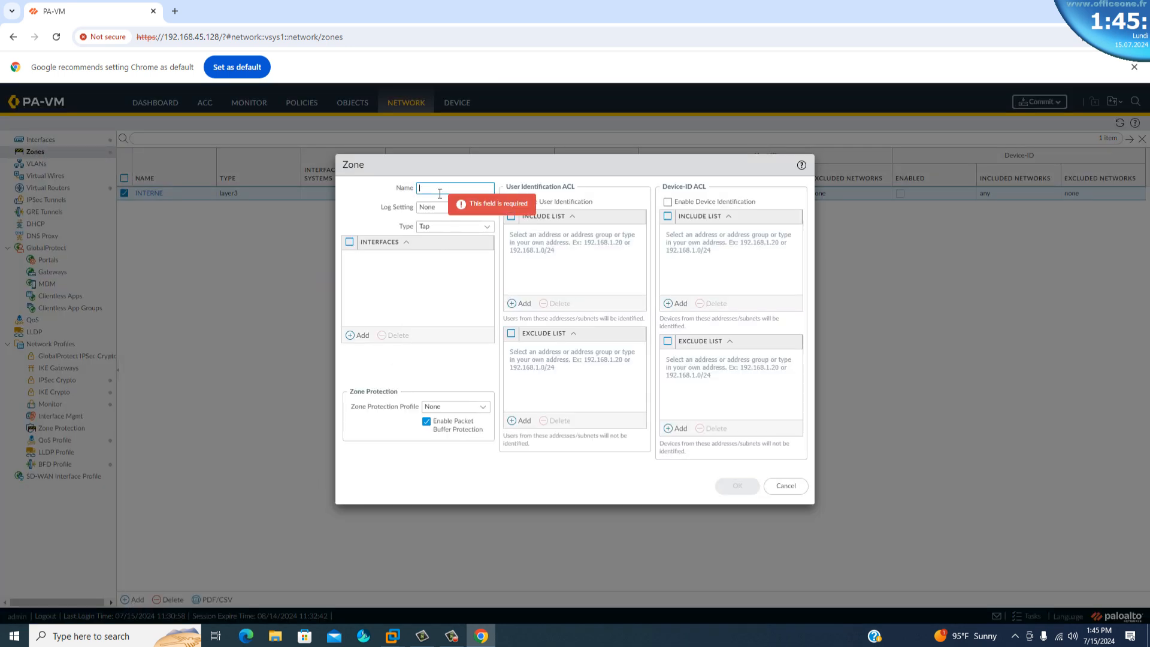
pyautogui.write('EX')
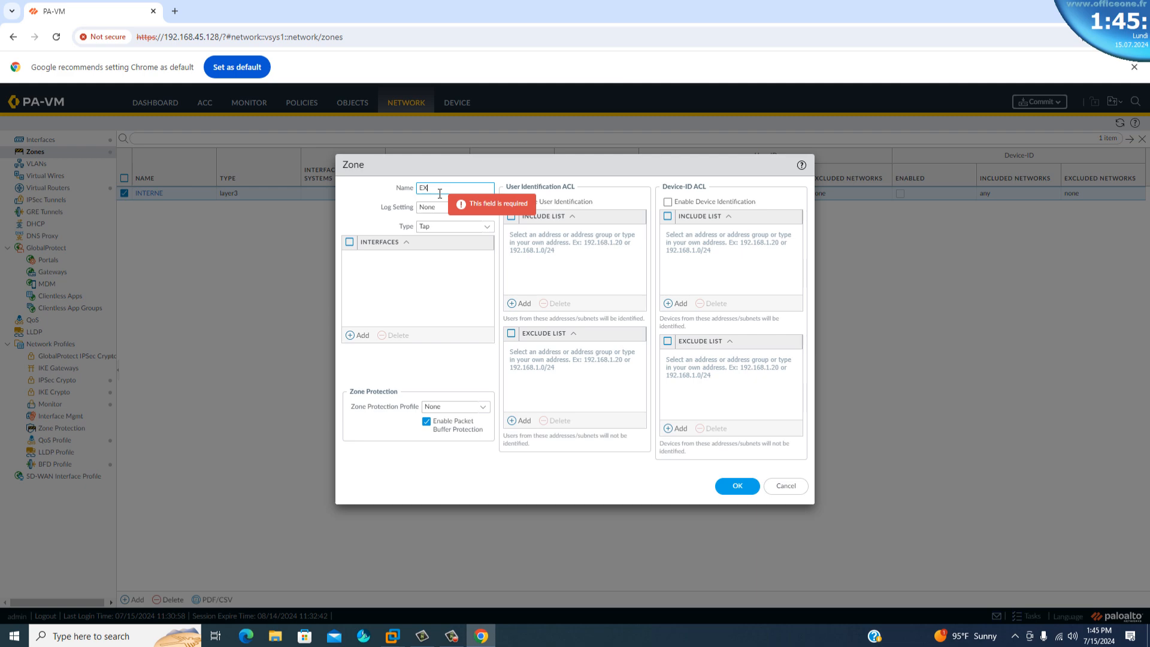
pyautogui.write('TERNE')
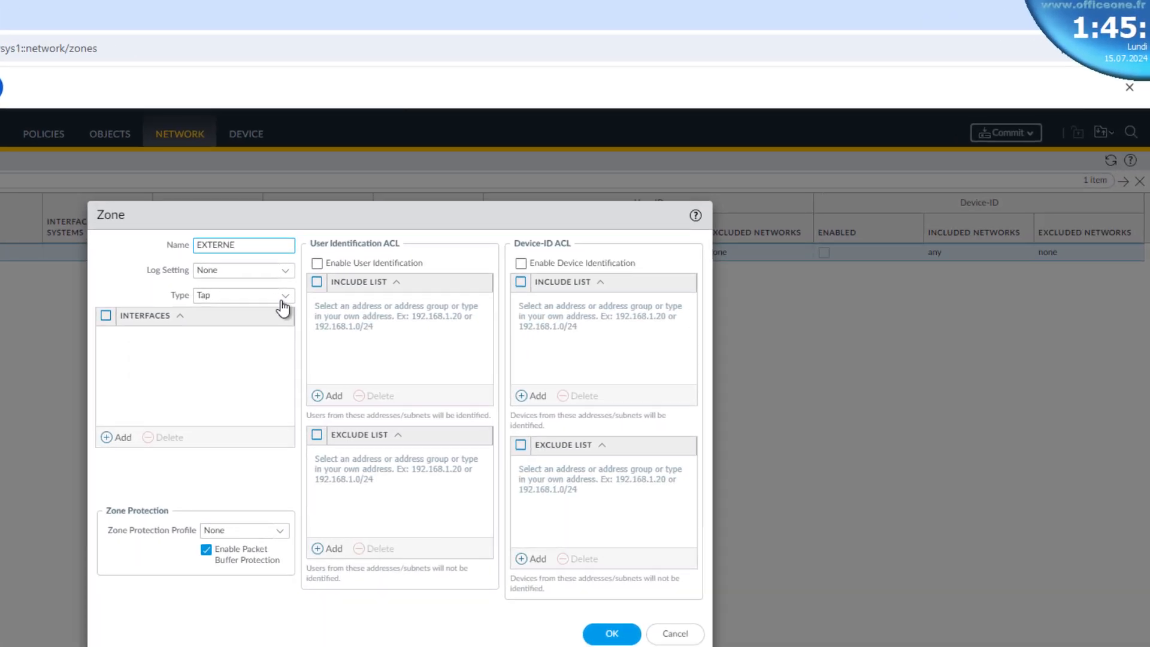
pyautogui.click(286, 296)
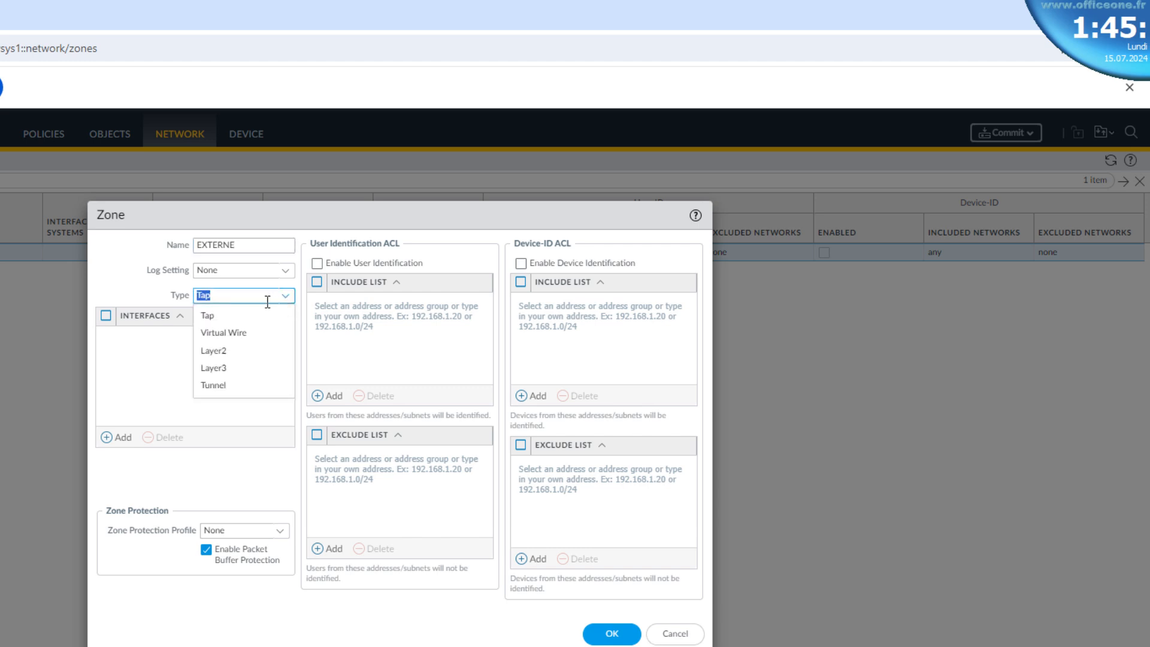
pyautogui.click(226, 373)
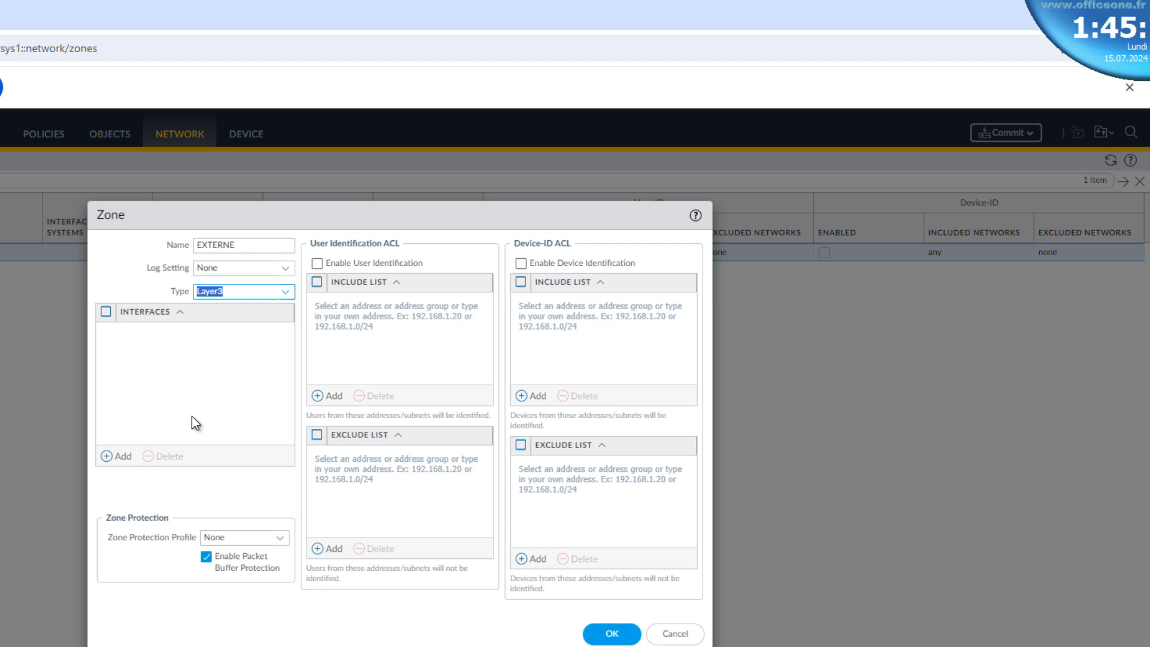
pyautogui.click(611, 635)
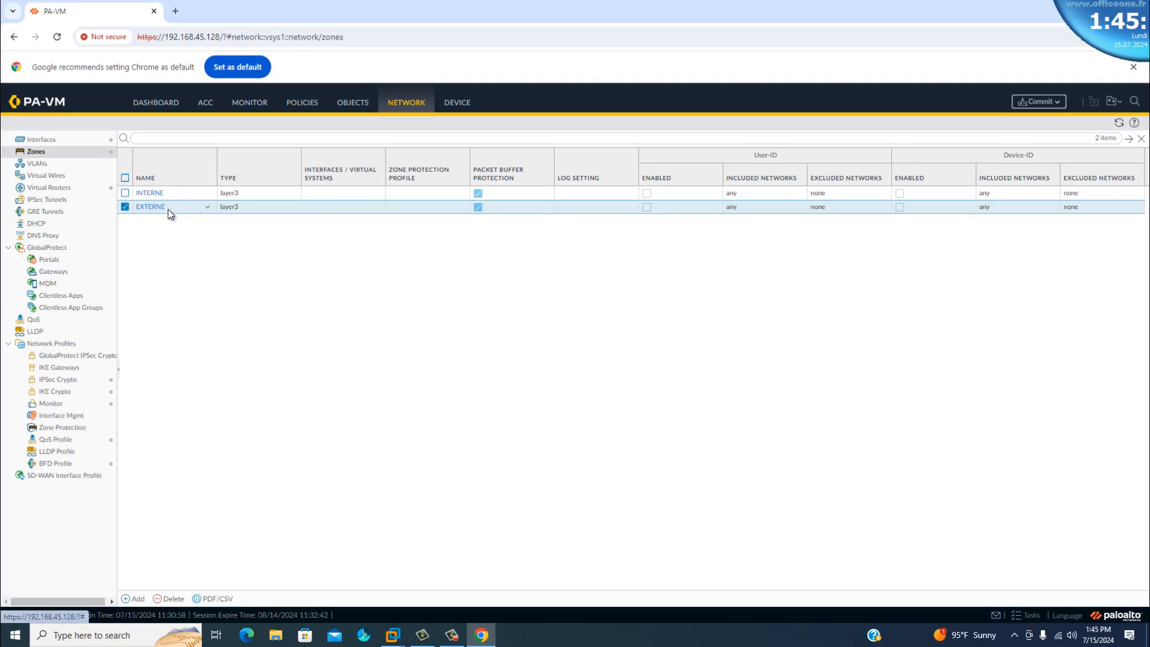
# Open the ethernet1/1 interface settings, enter the comment EXTERNET and set the interface type to Layer3.
pyautogui.click(36, 141)
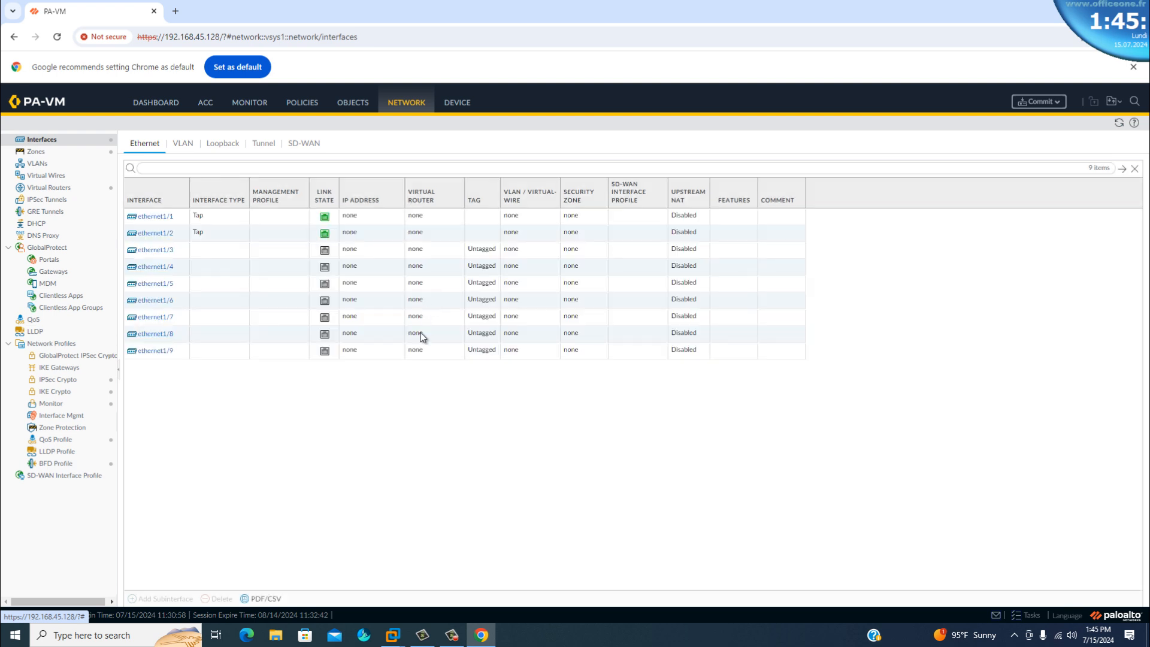
pyautogui.click(156, 216)
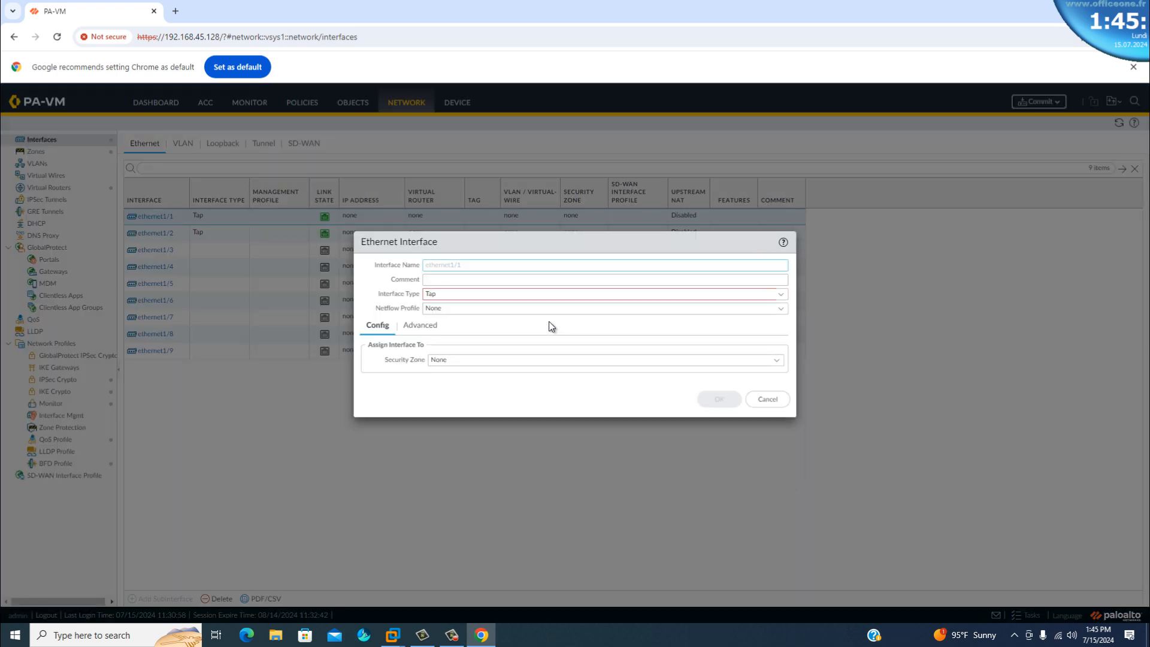
pyautogui.click(438, 280)
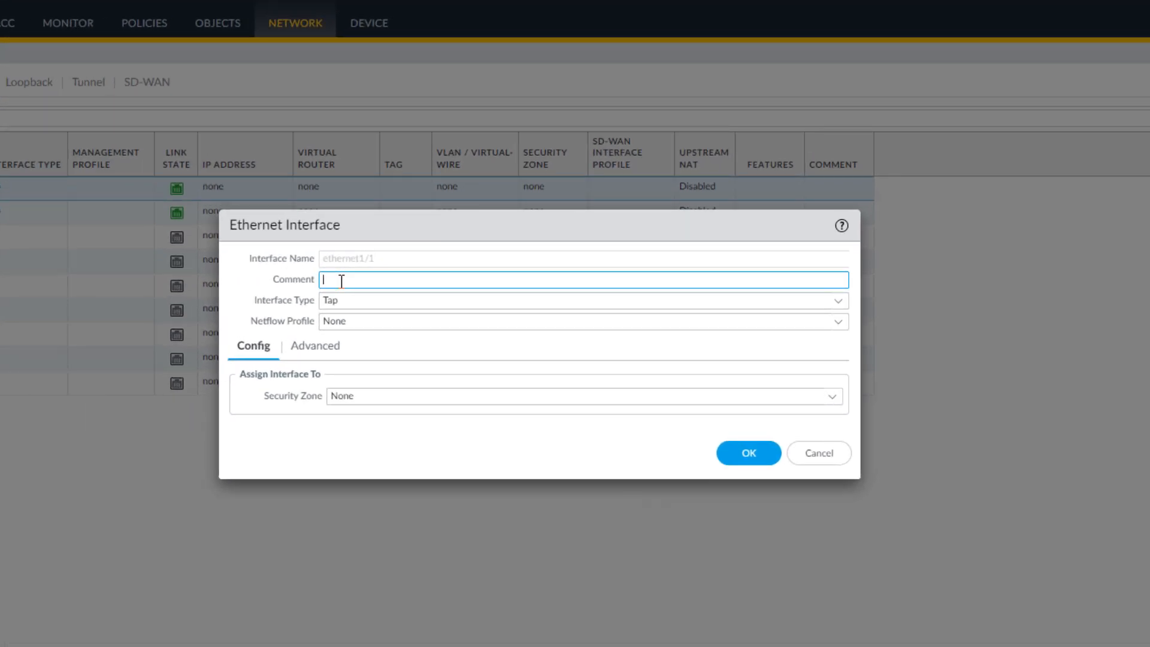
pyautogui.write('EXTERNET')
pyautogui.click(840, 304)
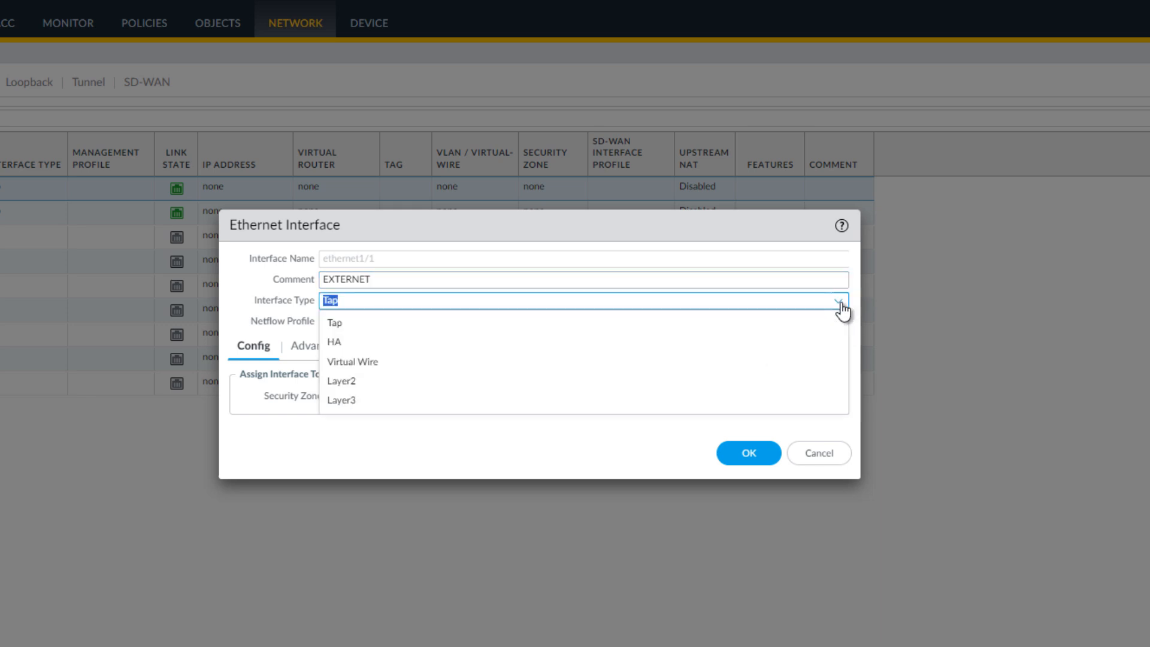
pyautogui.click(347, 401)
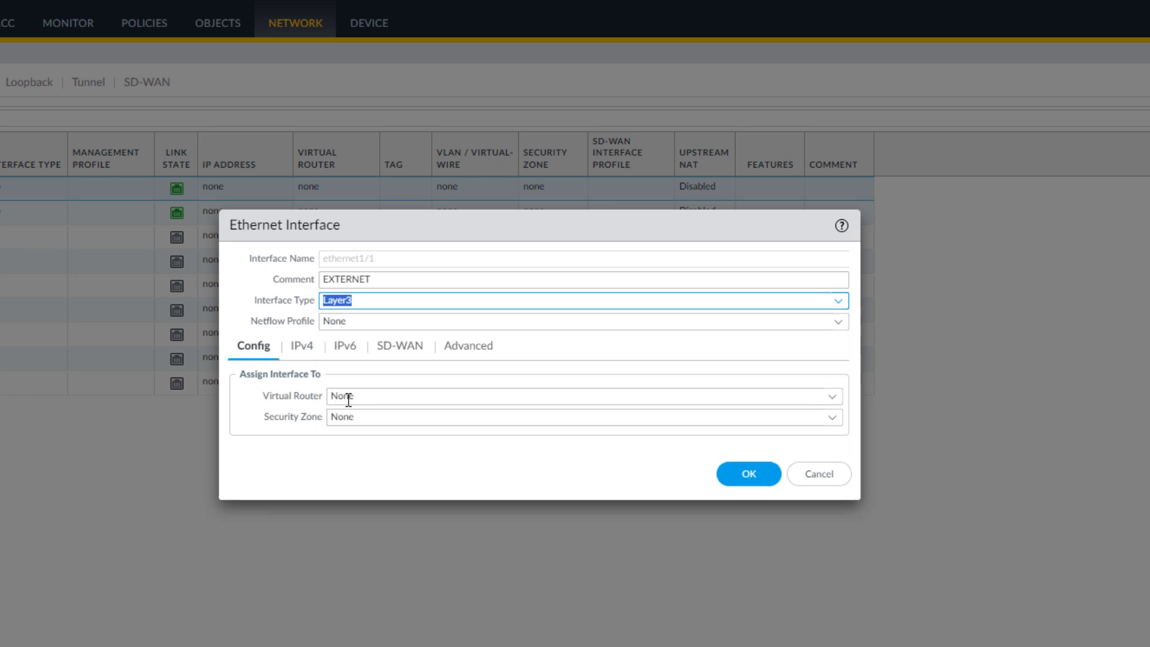
pyautogui.click(837, 302)
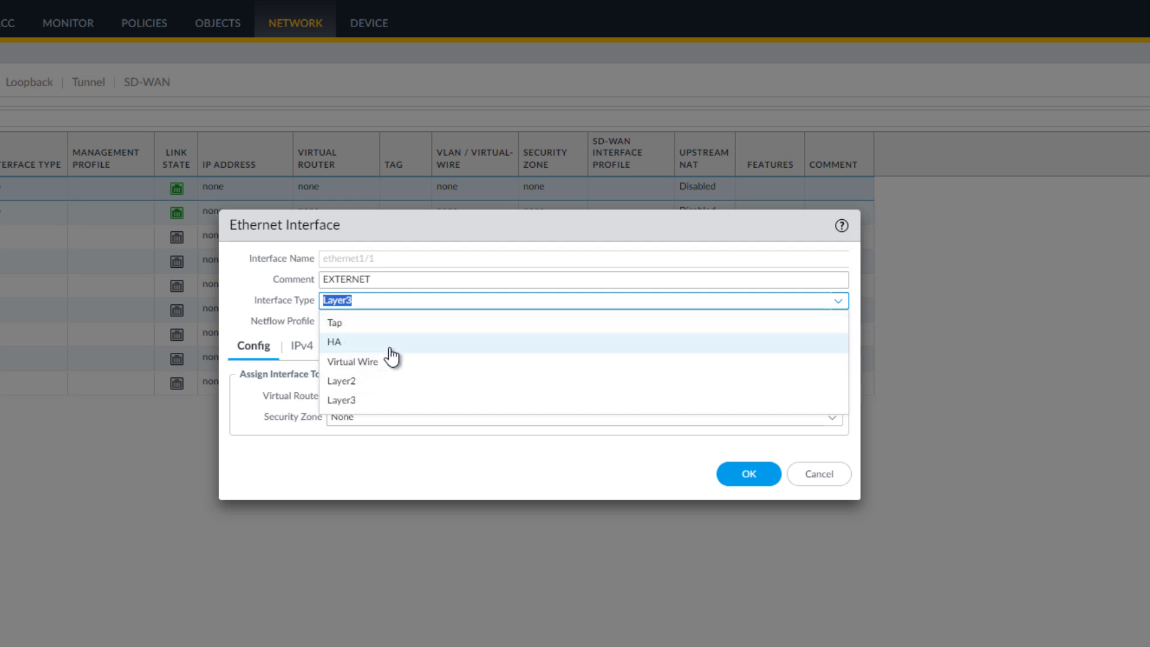
pyautogui.click(353, 401)
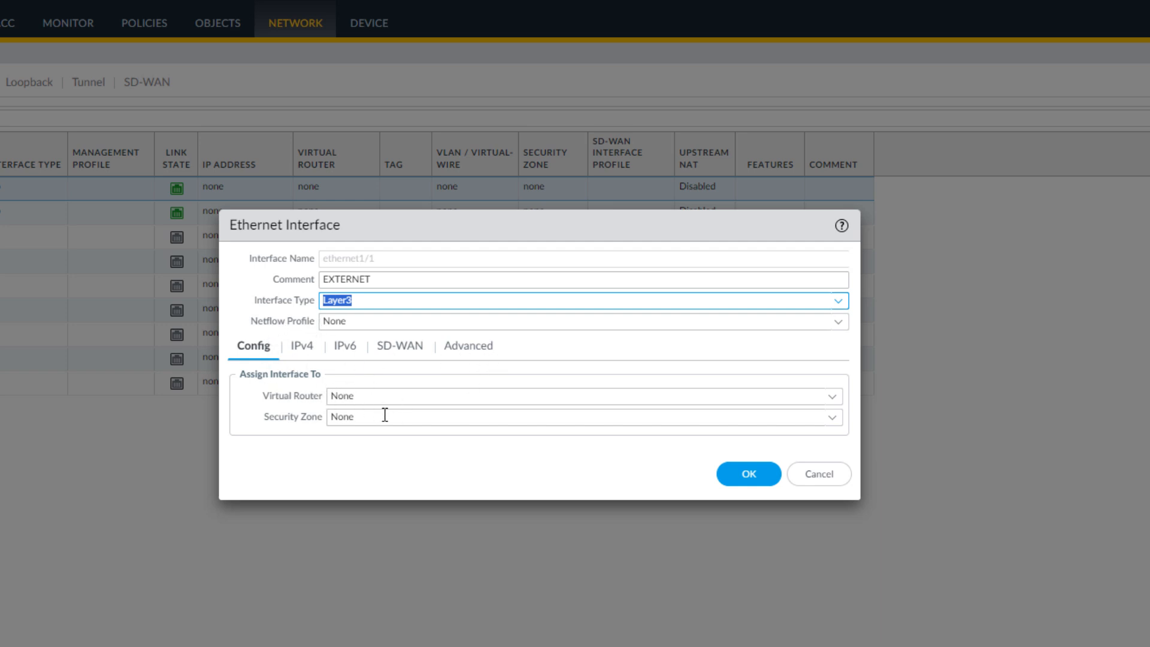
# Assign ethernet1/1 to the default virtual router and the EXTERNE security zone.
pyautogui.click(833, 398)
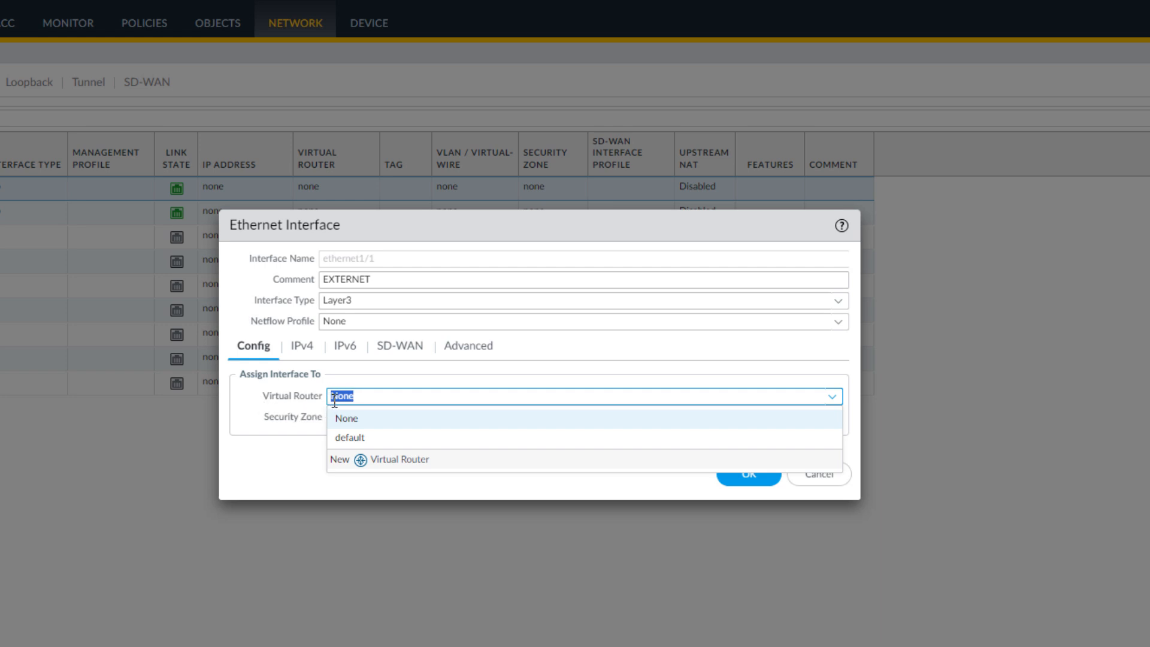
pyautogui.click(358, 440)
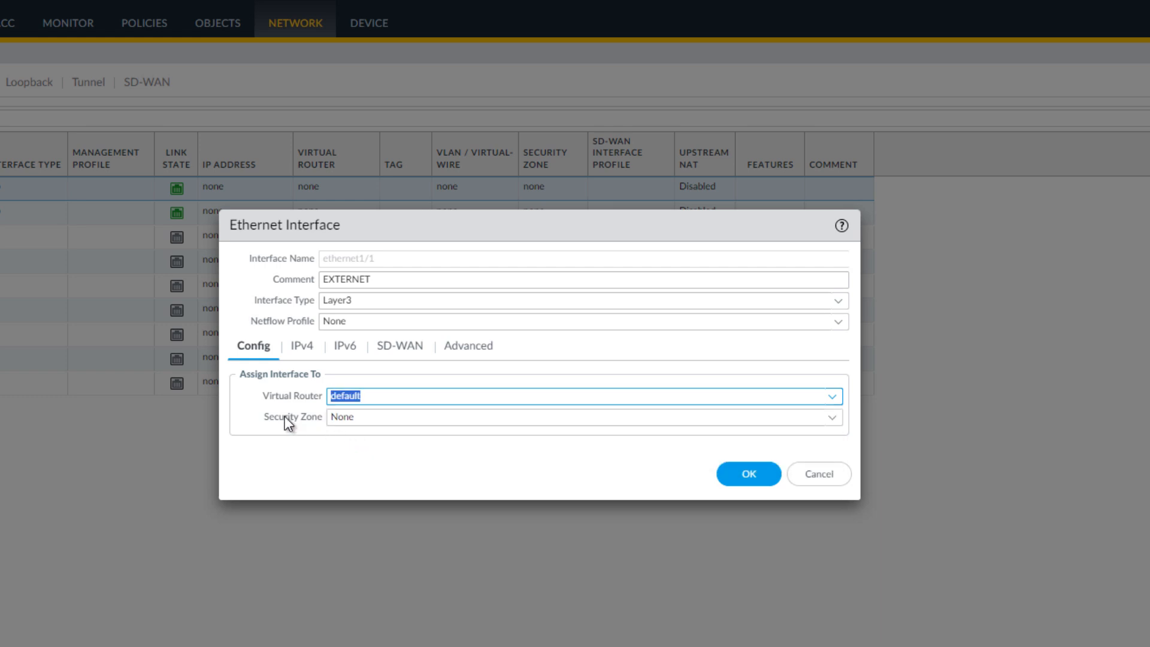
pyautogui.click(832, 420)
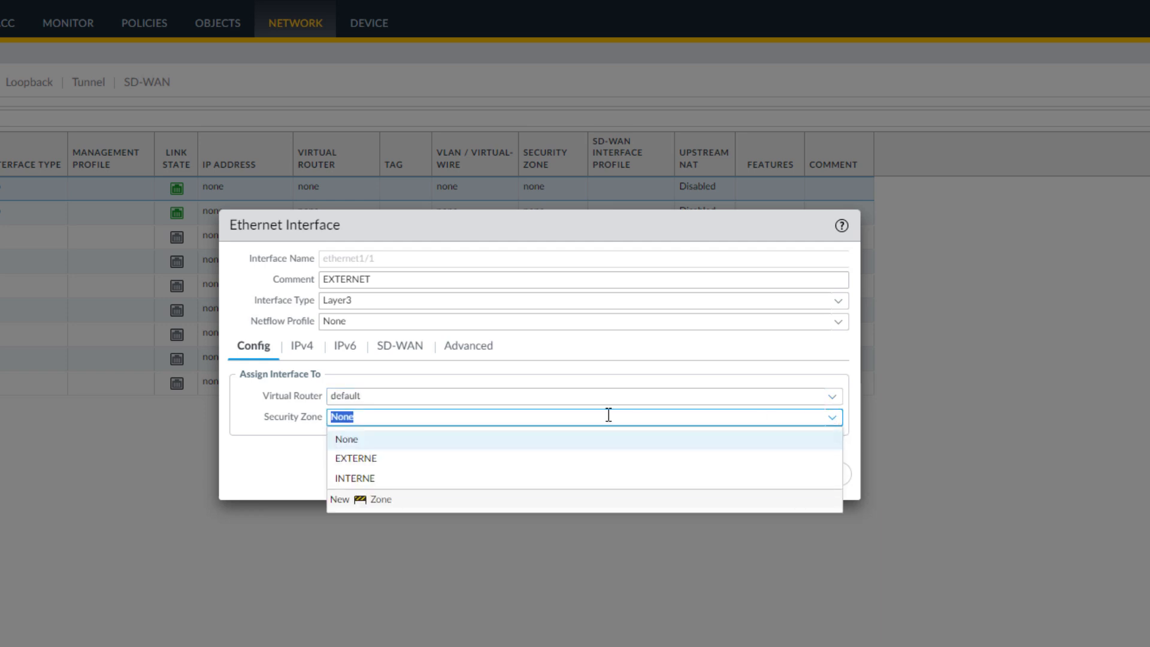
pyautogui.click(357, 459)
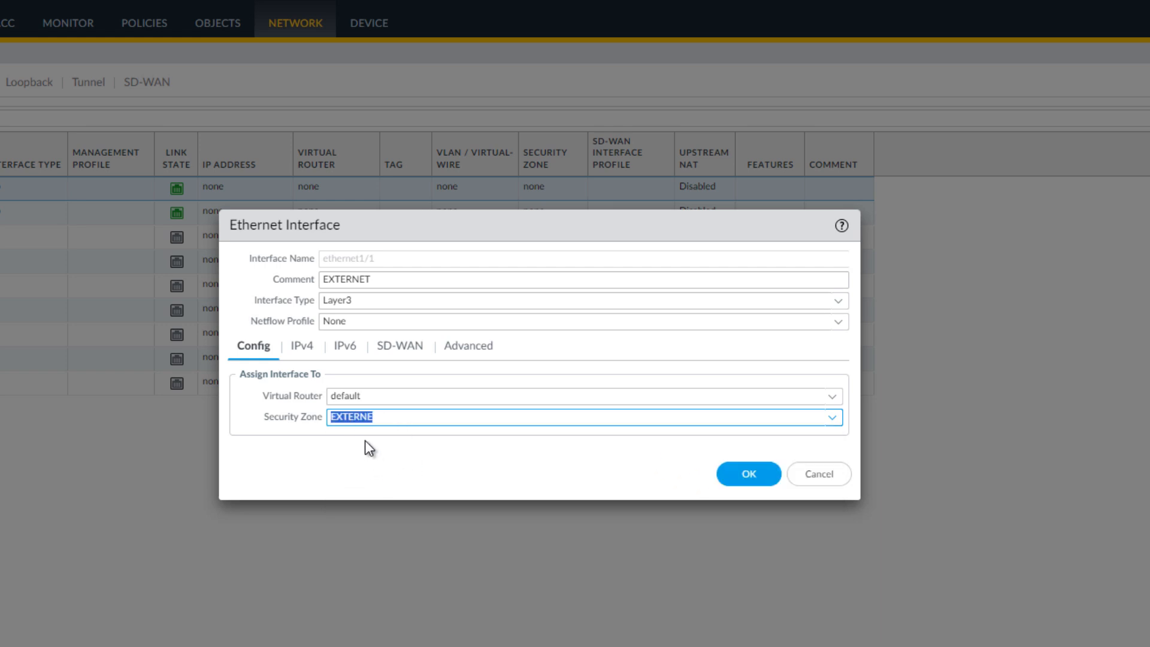
# Set the IPv4 addressing of ethernet1/1 to DHCP Client and save the interface.
pyautogui.click(301, 351)
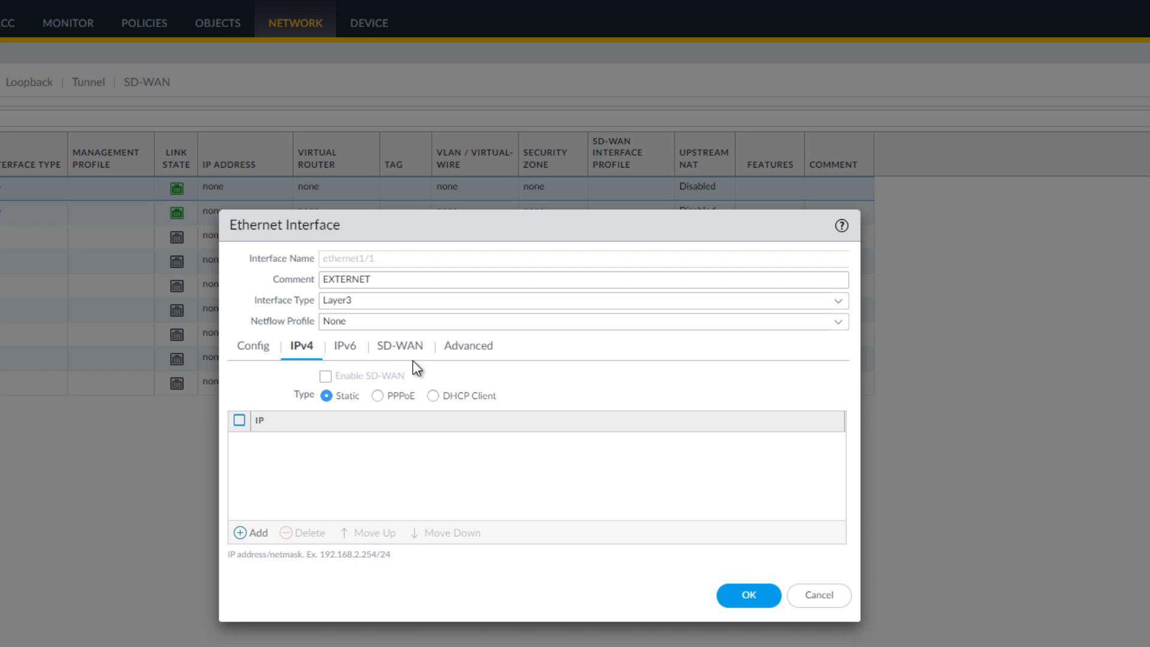
pyautogui.click(433, 397)
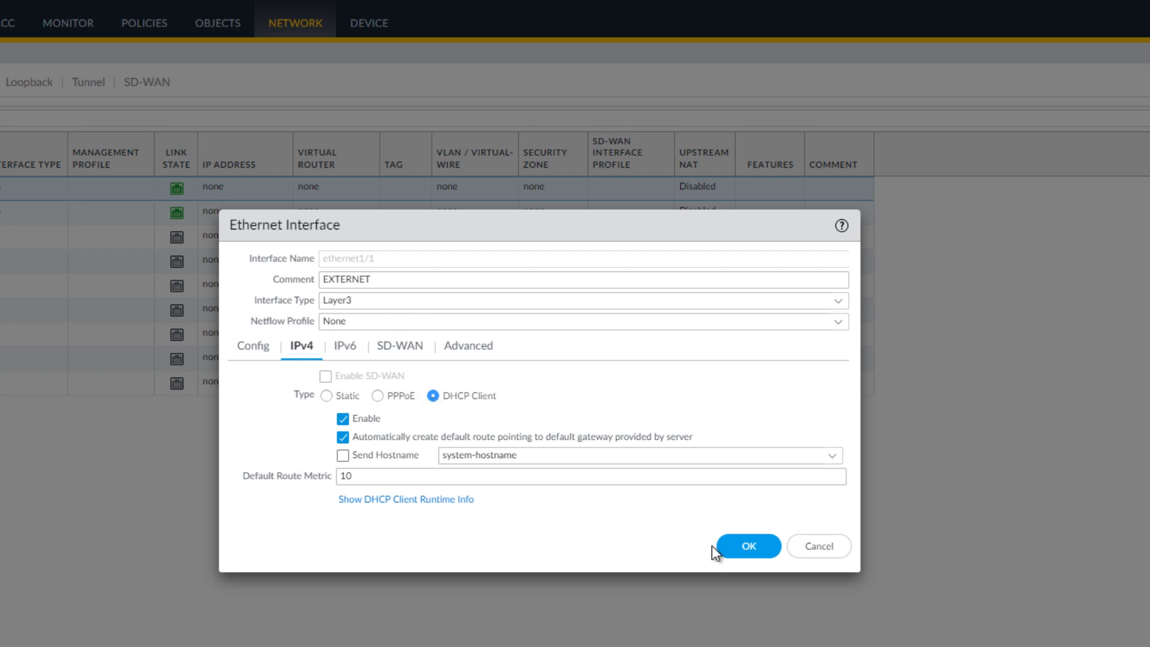
pyautogui.click(748, 547)
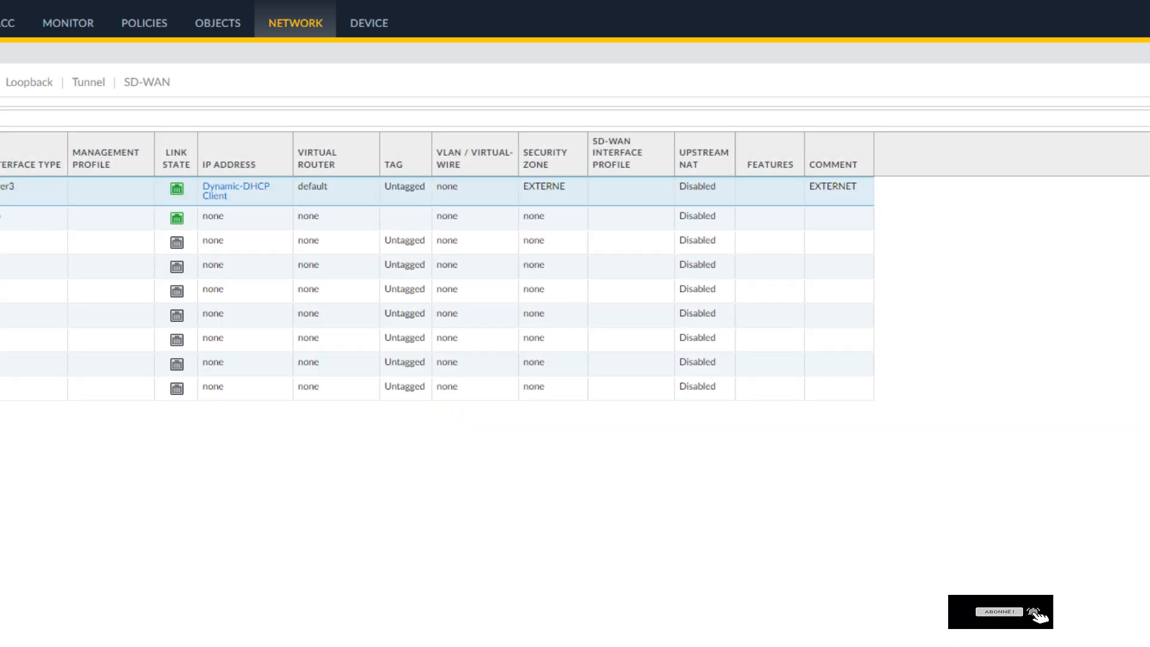
# Open the ethernet1/2 interface settings, enter the comment INTERNE and set the interface type to Layer3.
pyautogui.click(1, 217)
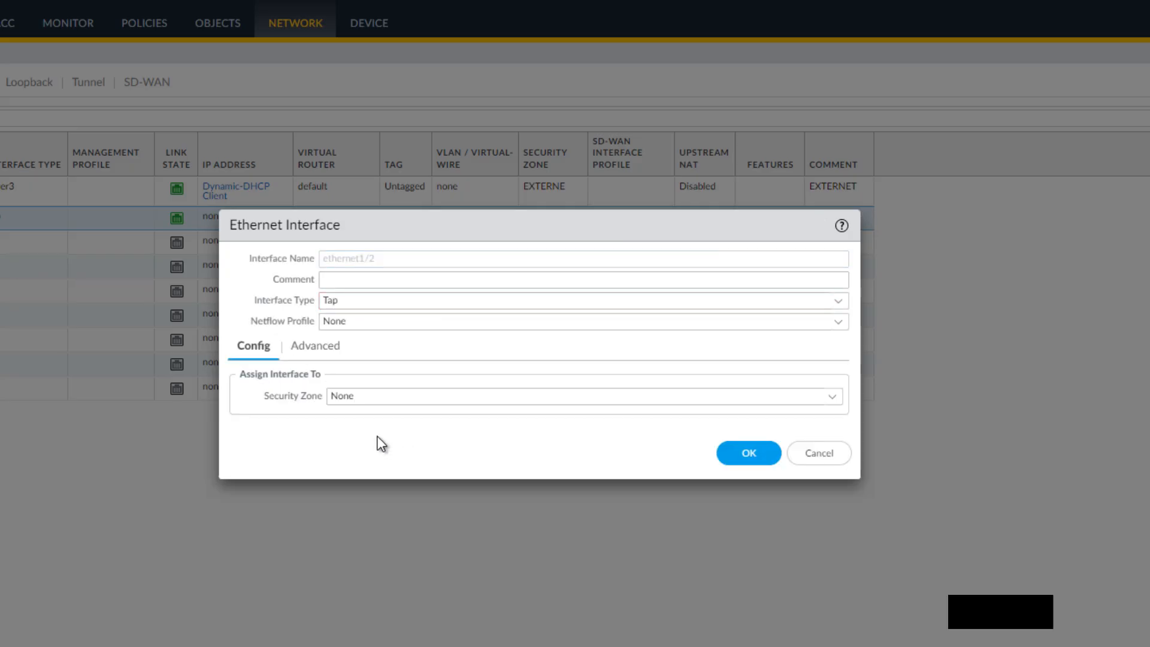
pyautogui.click(382, 280)
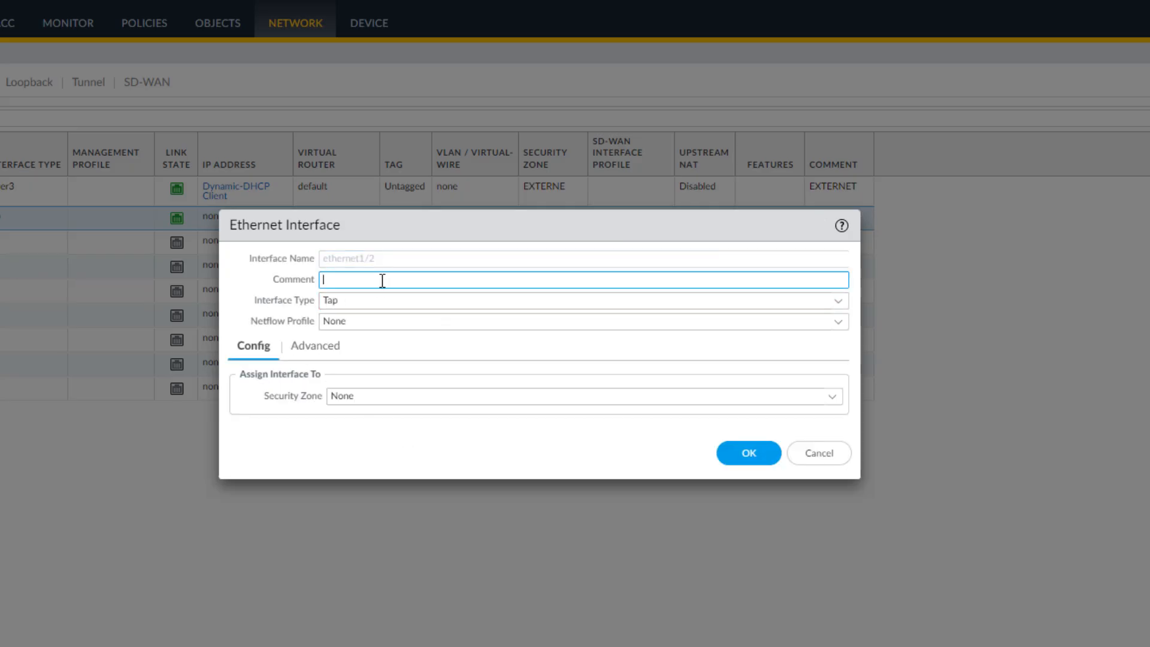
pyautogui.write('INTERNE')
pyautogui.click(838, 304)
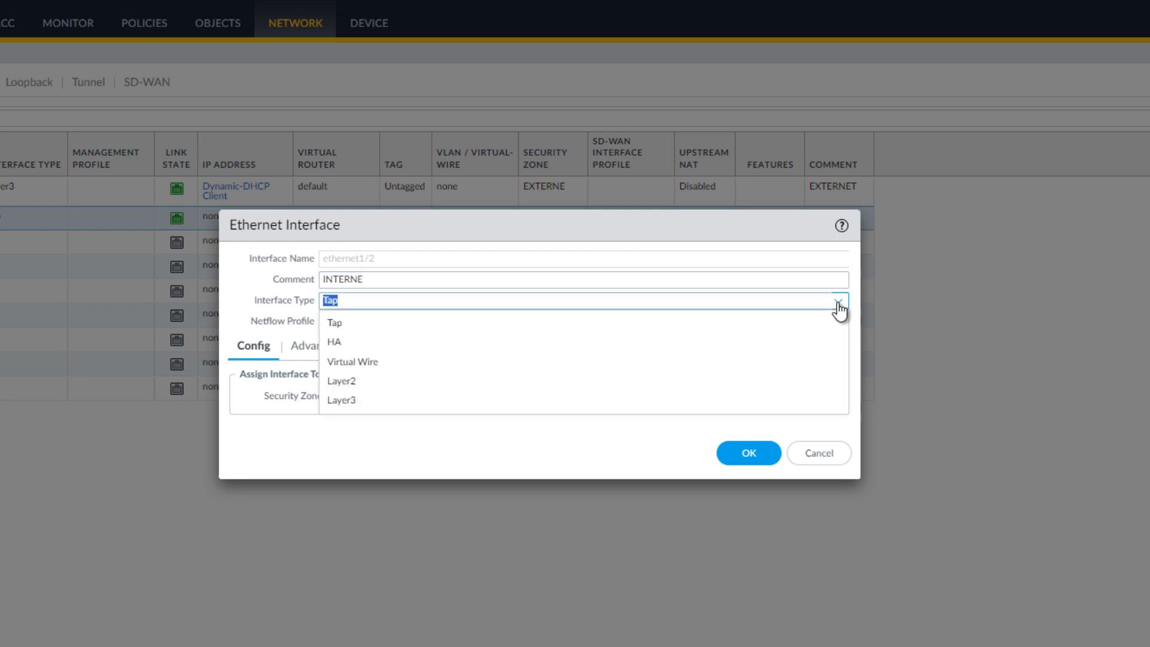
pyautogui.click(354, 399)
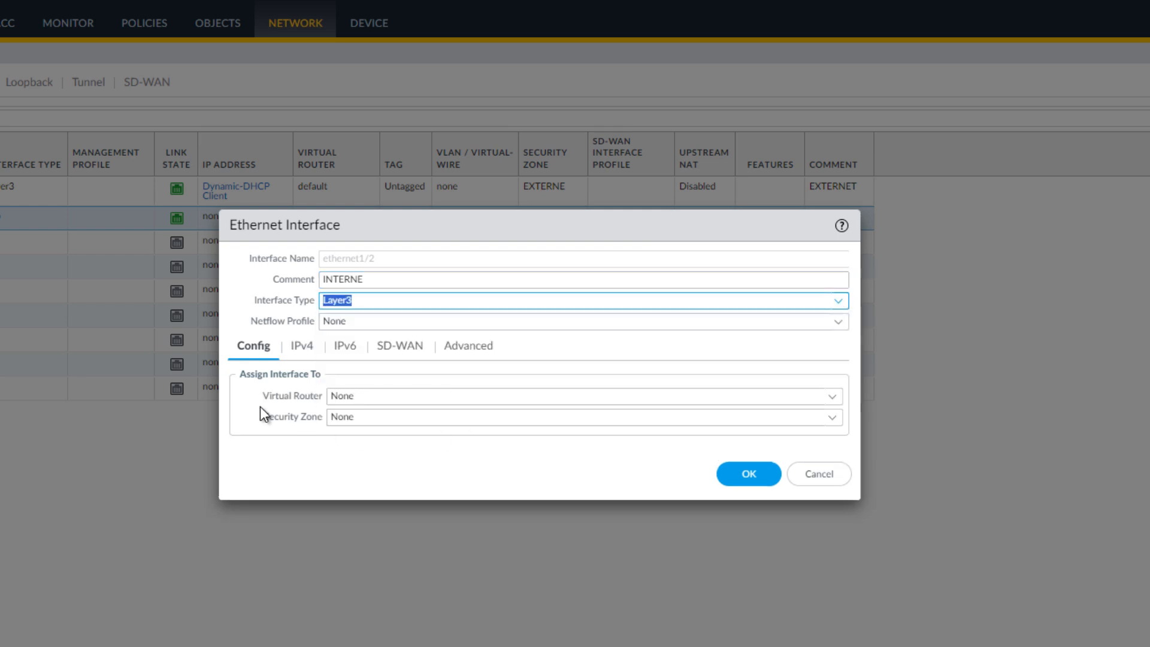
# Assign ethernet1/2 to the default virtual router and the INTERNE security zone.
pyautogui.click(833, 398)
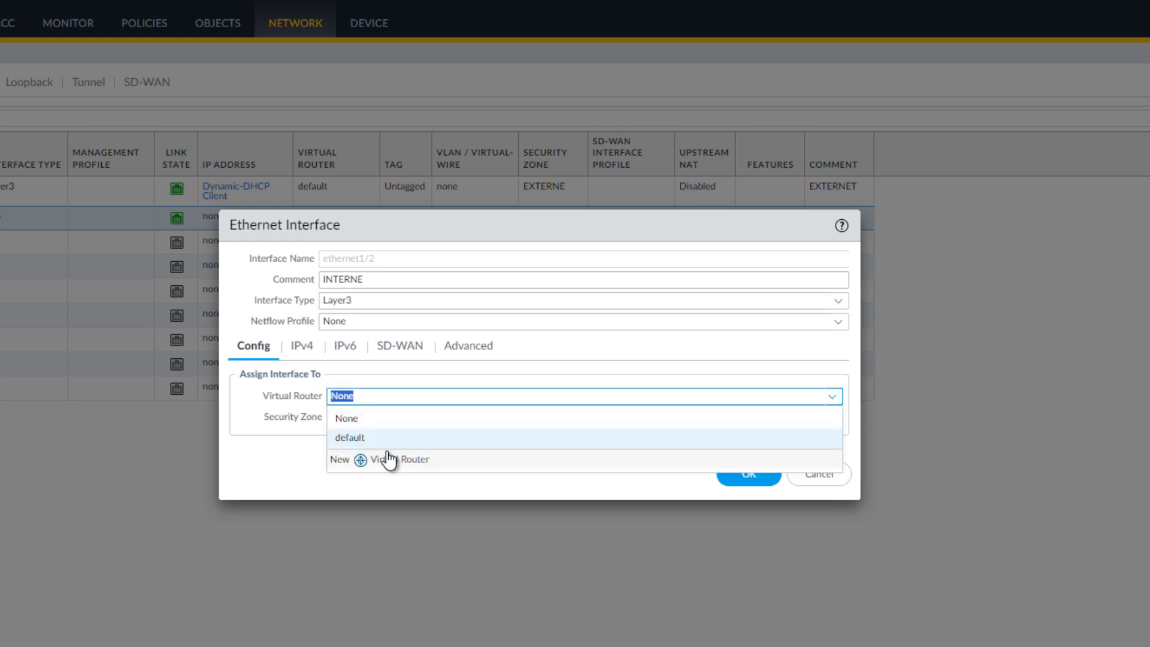
pyautogui.click(370, 438)
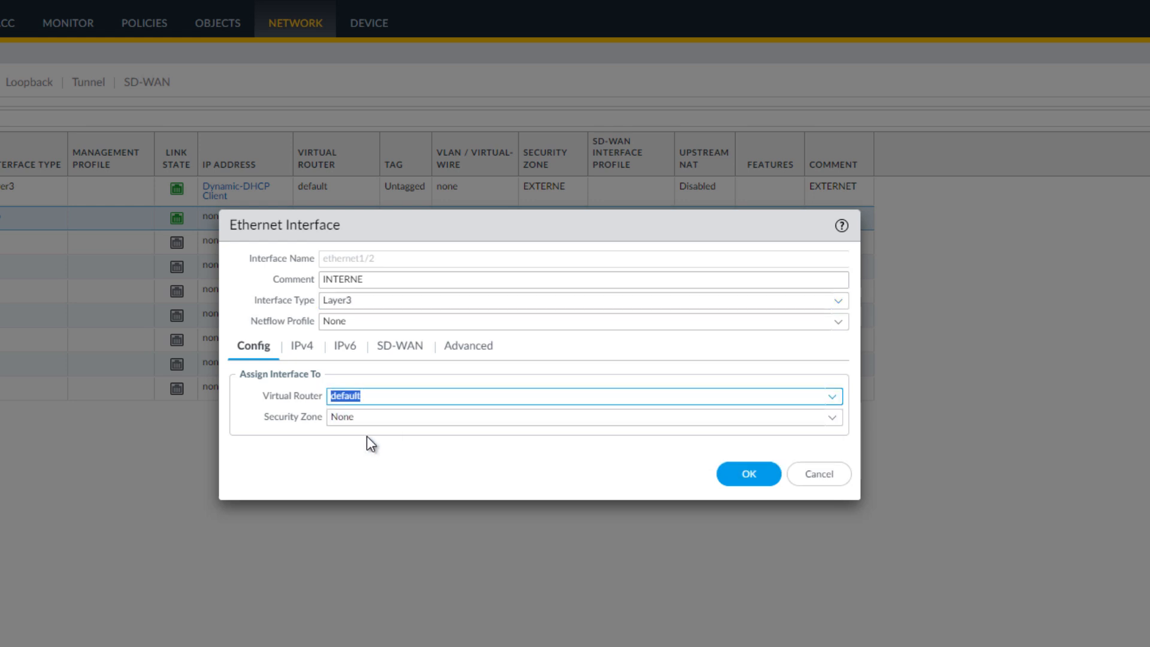
pyautogui.click(834, 418)
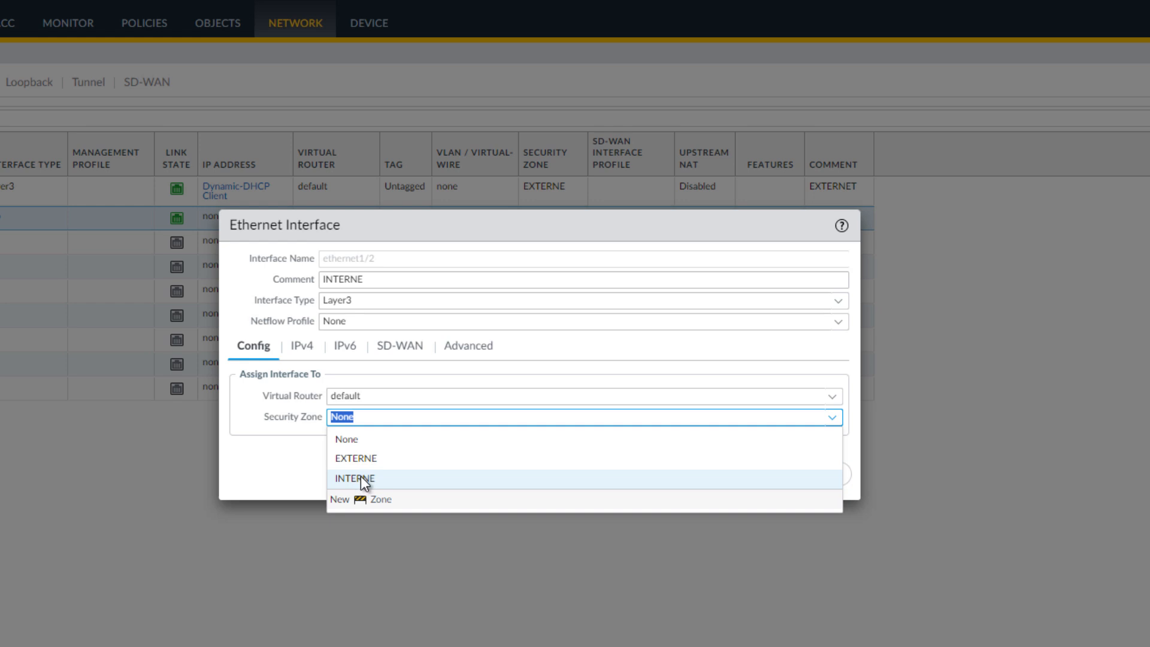
pyautogui.click(363, 478)
pyautogui.click(388, 469)
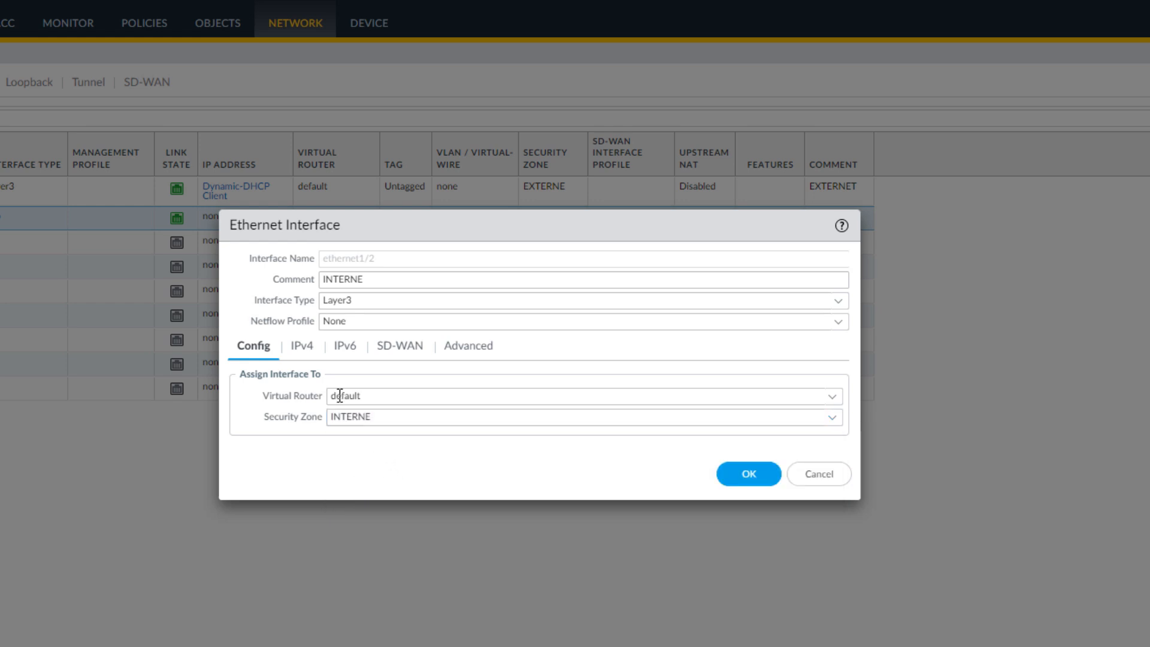
# Add the static IPv4 address 192.168.10.1/24 to ethernet1/2 and save the interface.
pyautogui.click(303, 347)
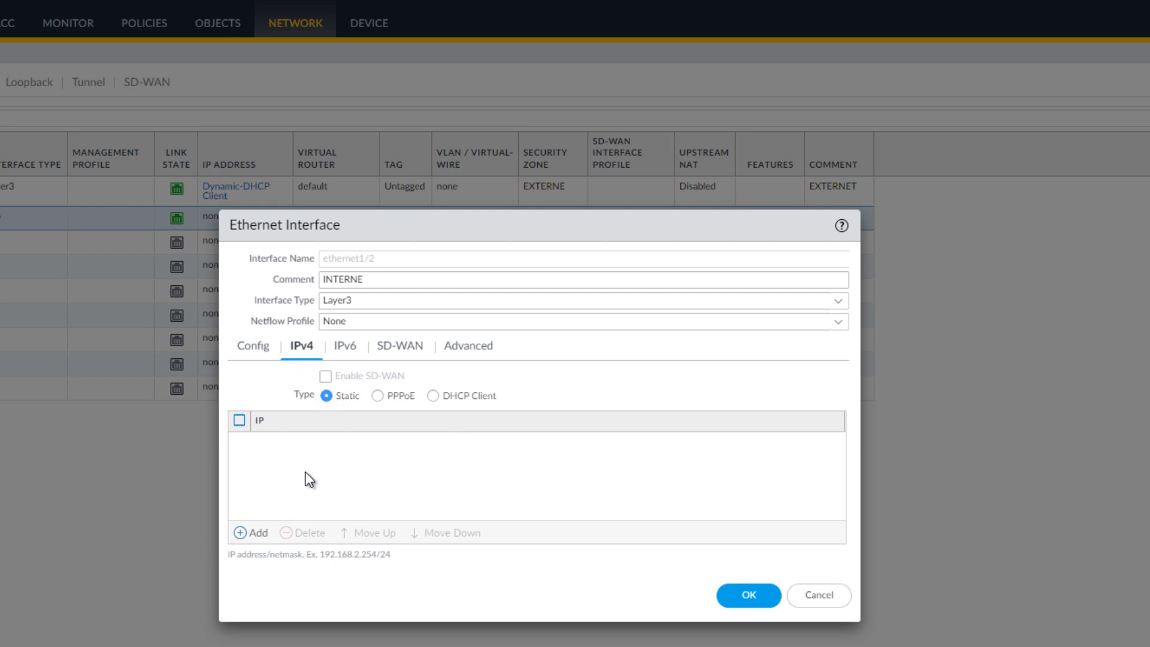
pyautogui.click(253, 533)
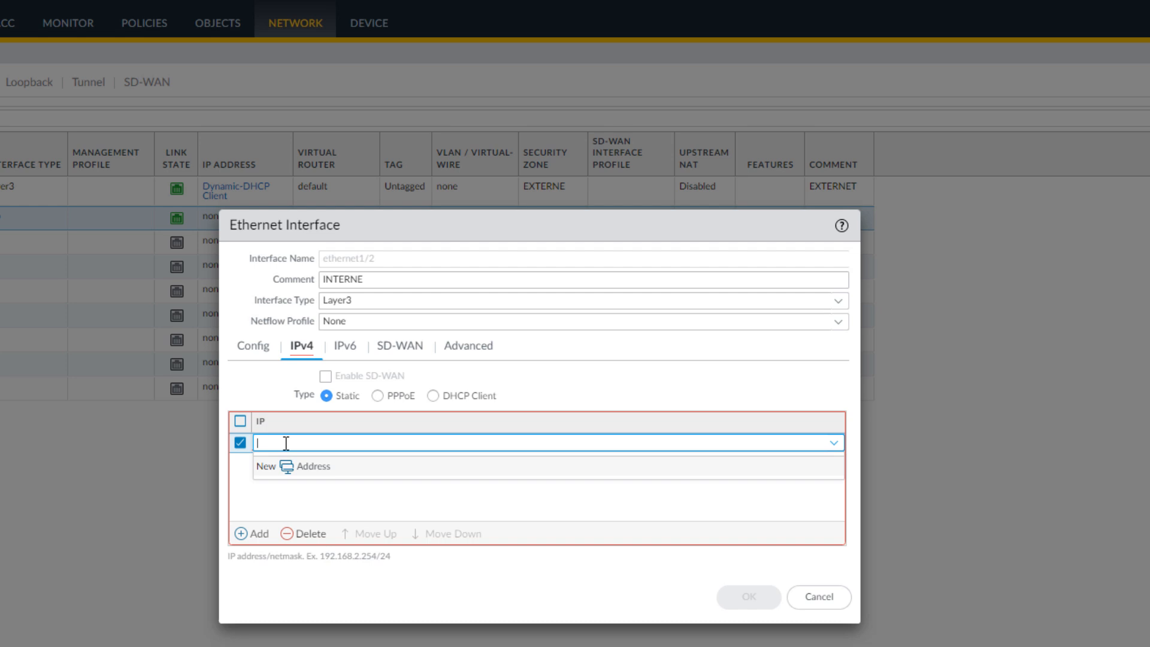
pyautogui.write('192.168.10.1/24')
pyautogui.click(304, 493)
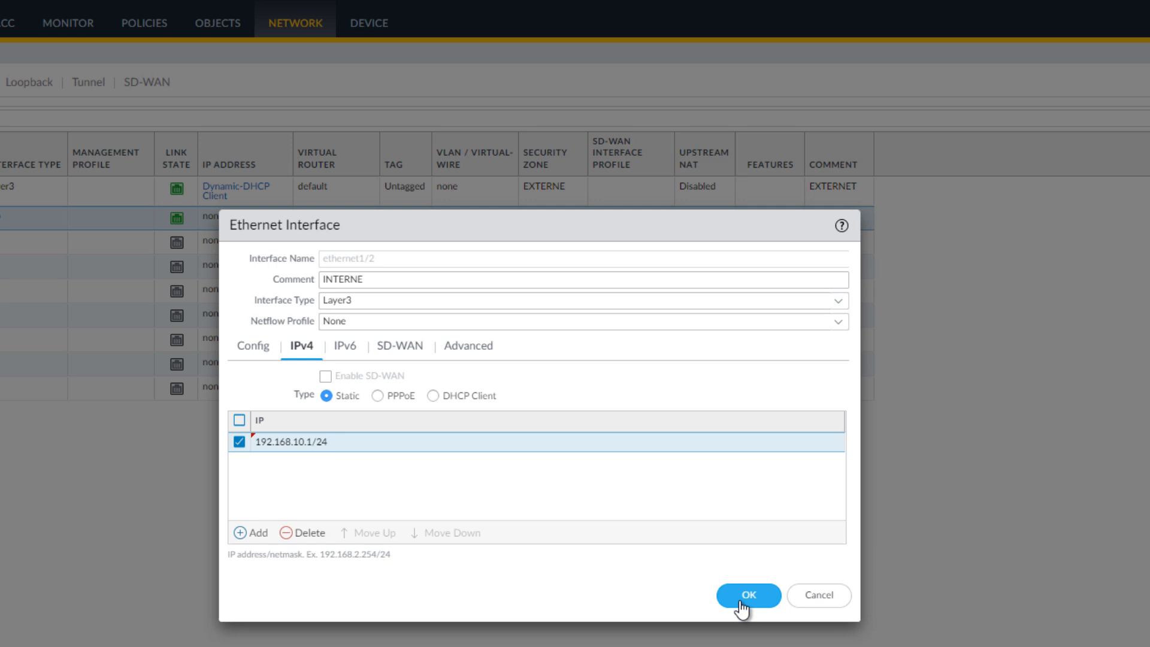
pyautogui.click(742, 599)
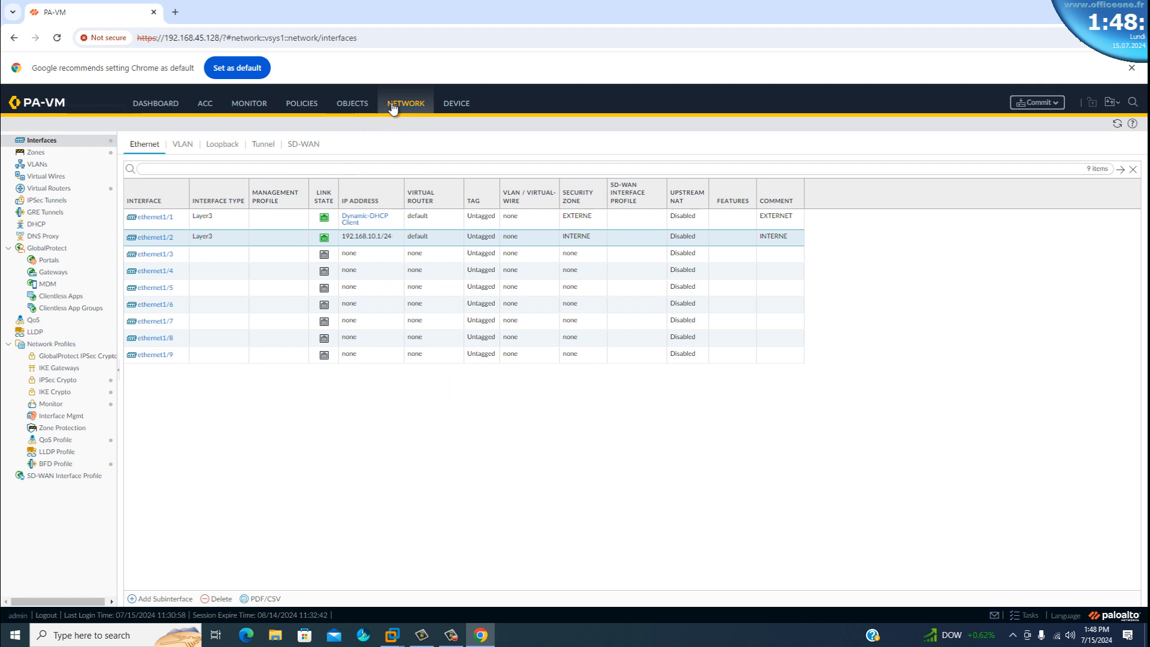
# Open the firewall's policy rules.
pyautogui.click(302, 104)
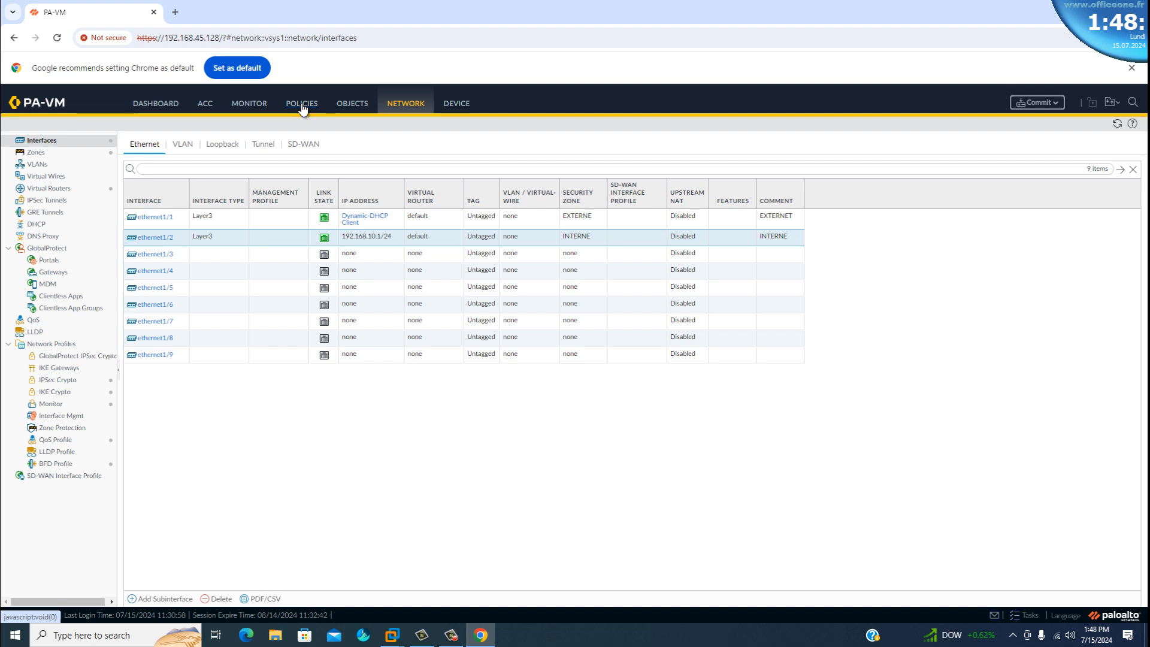
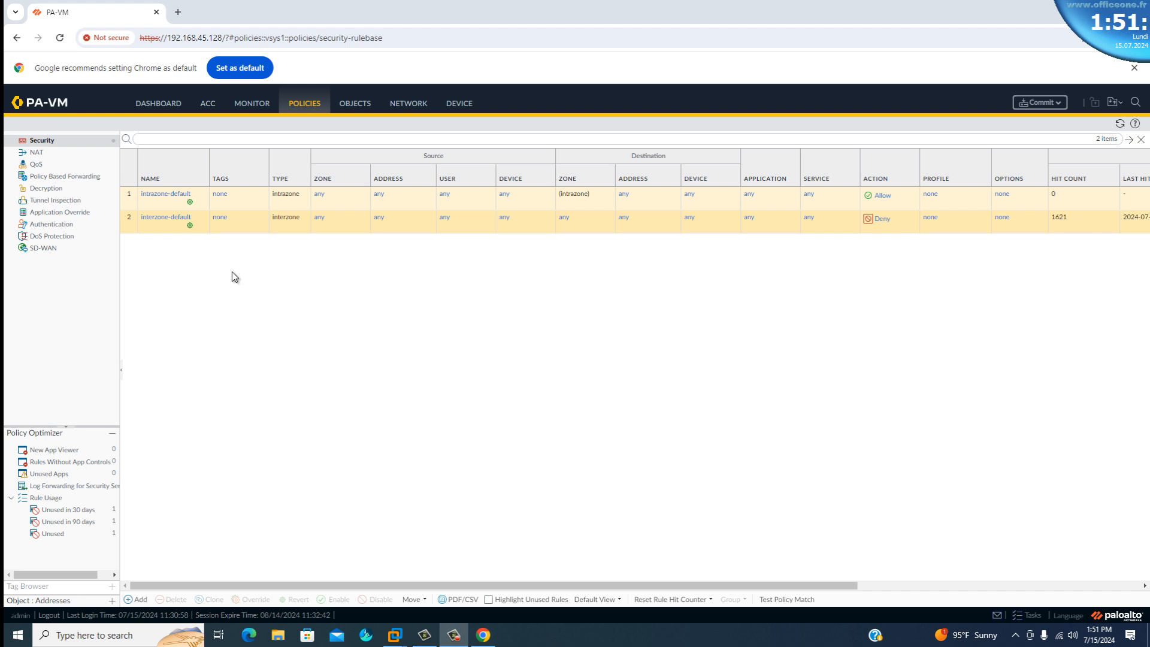
# Add a new security policy rule and name it INTERNE-EXTERNE.
pyautogui.click(136, 602)
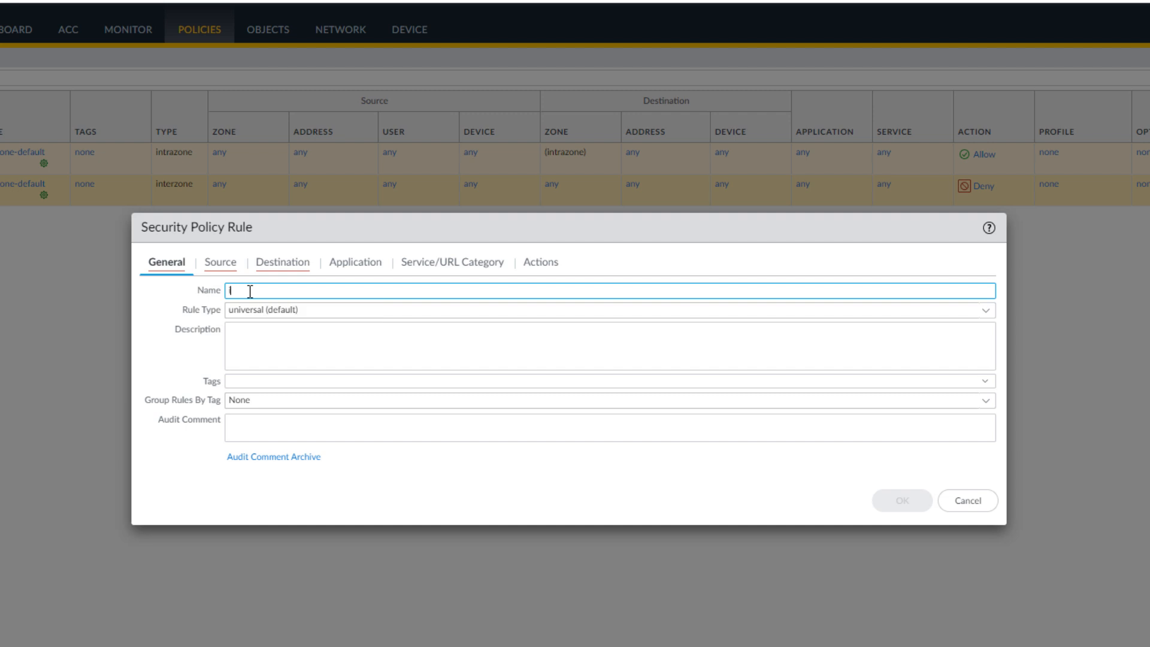
pyautogui.write('iNTERNE-EXTERNE')
pyautogui.click(228, 290)
pyautogui.press('Delete')
pyautogui.write('I')
pyautogui.press('BackSpace')
pyautogui.write('I')
pyautogui.moveTo(317, 290); pyautogui.dragTo(221, 290)
# Add INTERNE as the source zone of the security rule.
pyautogui.click(222, 268)
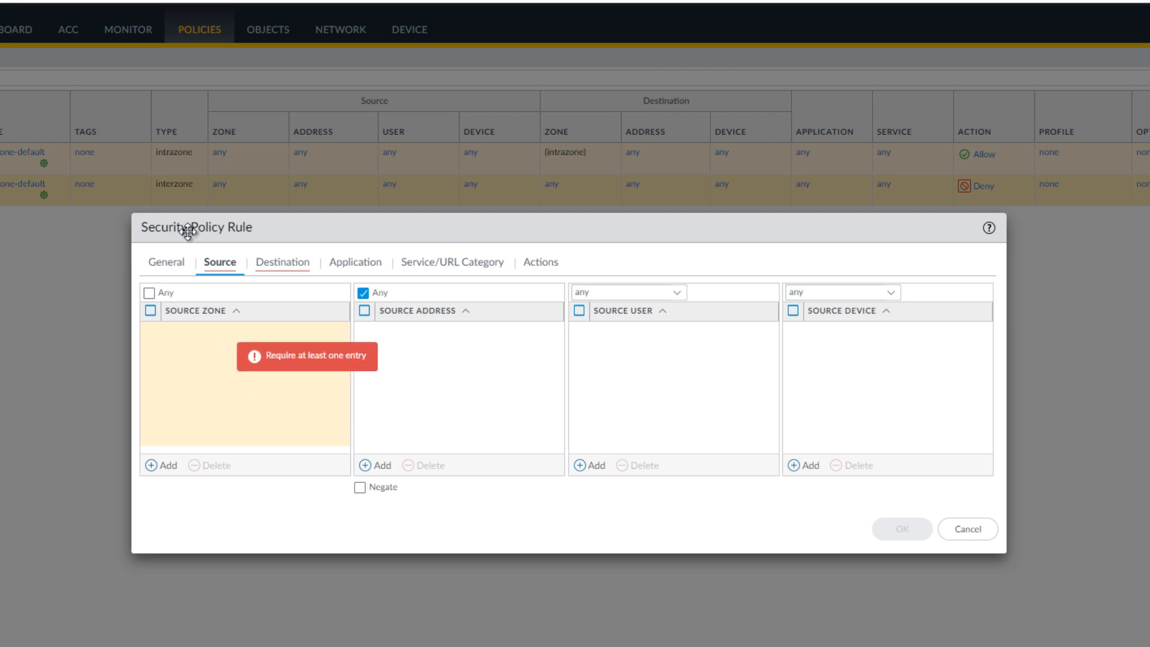
pyautogui.click(168, 471)
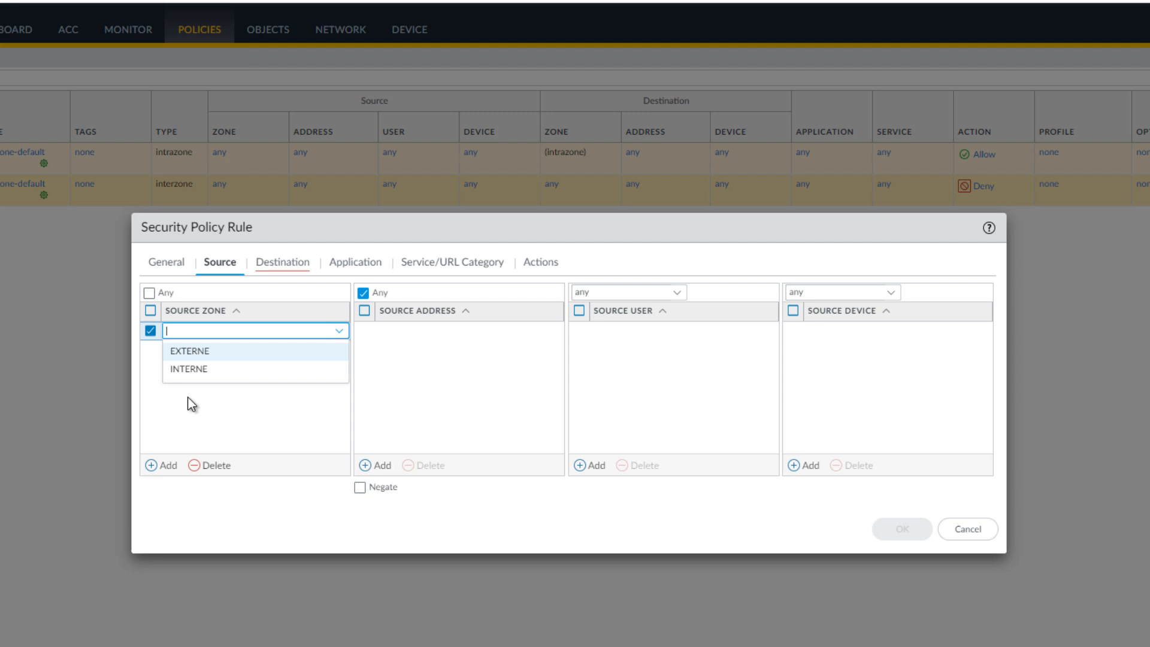
pyautogui.click(192, 369)
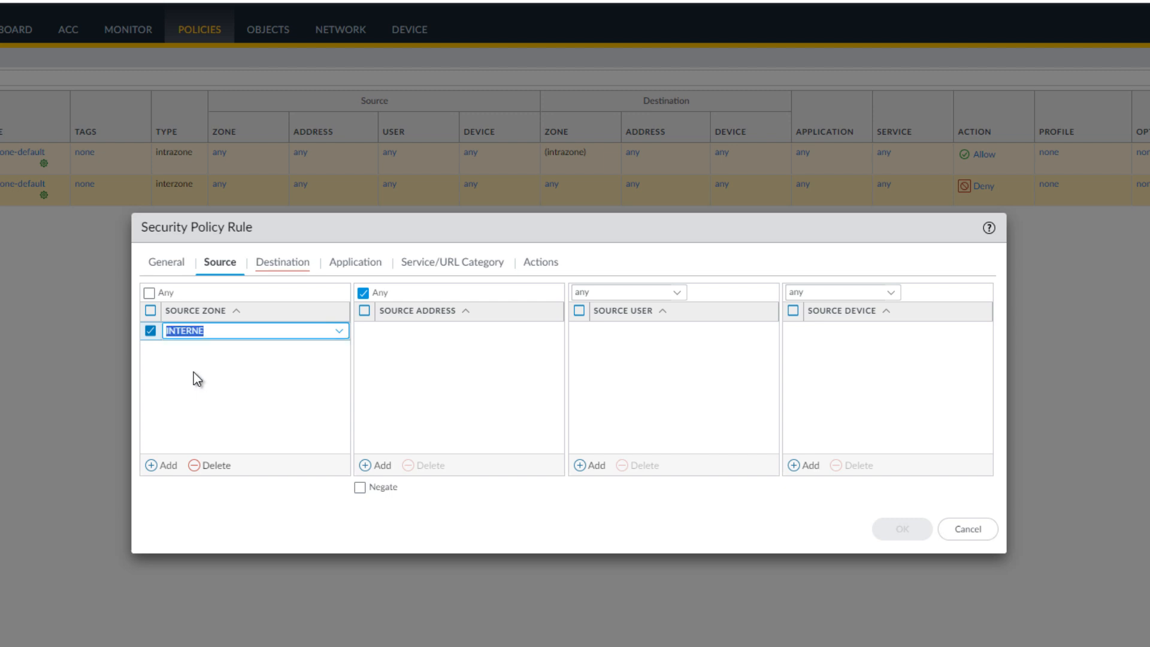
pyautogui.click(194, 374)
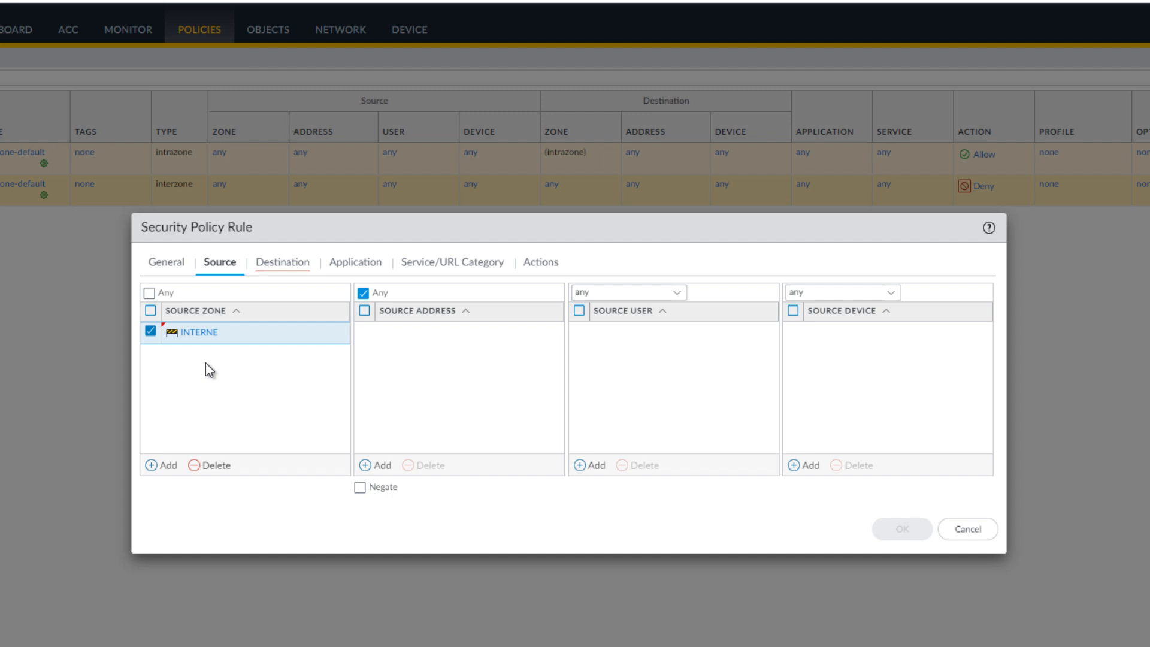
# Add EXTERNE as the destination zone of the security rule.
pyautogui.click(282, 264)
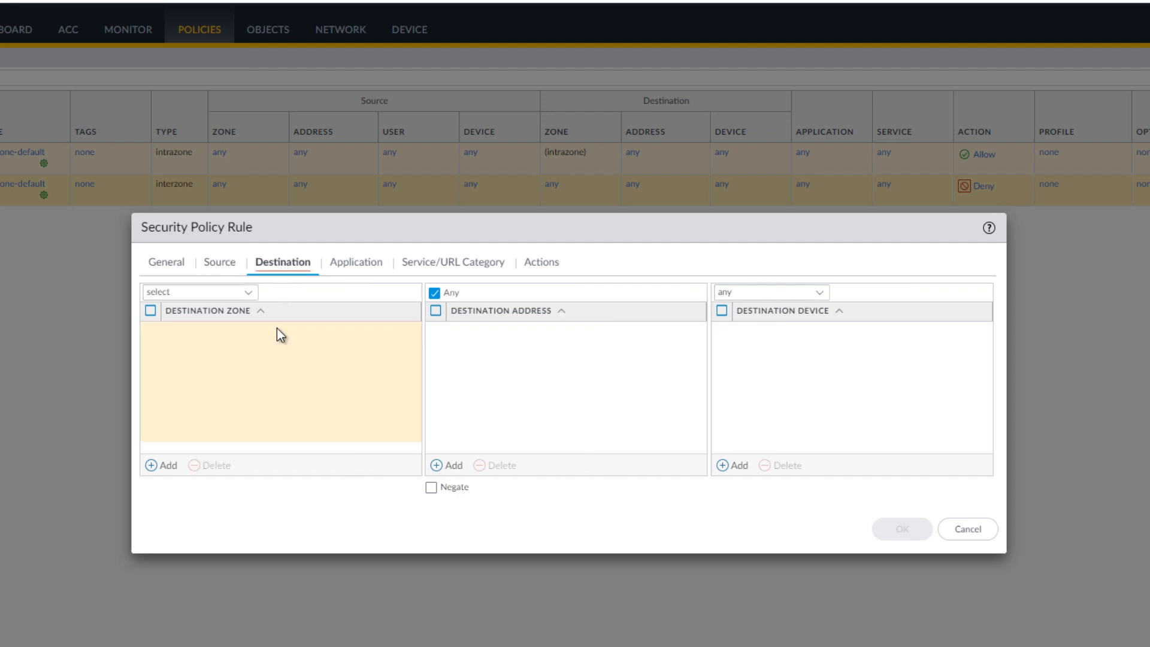
pyautogui.moveTo(264, 358)
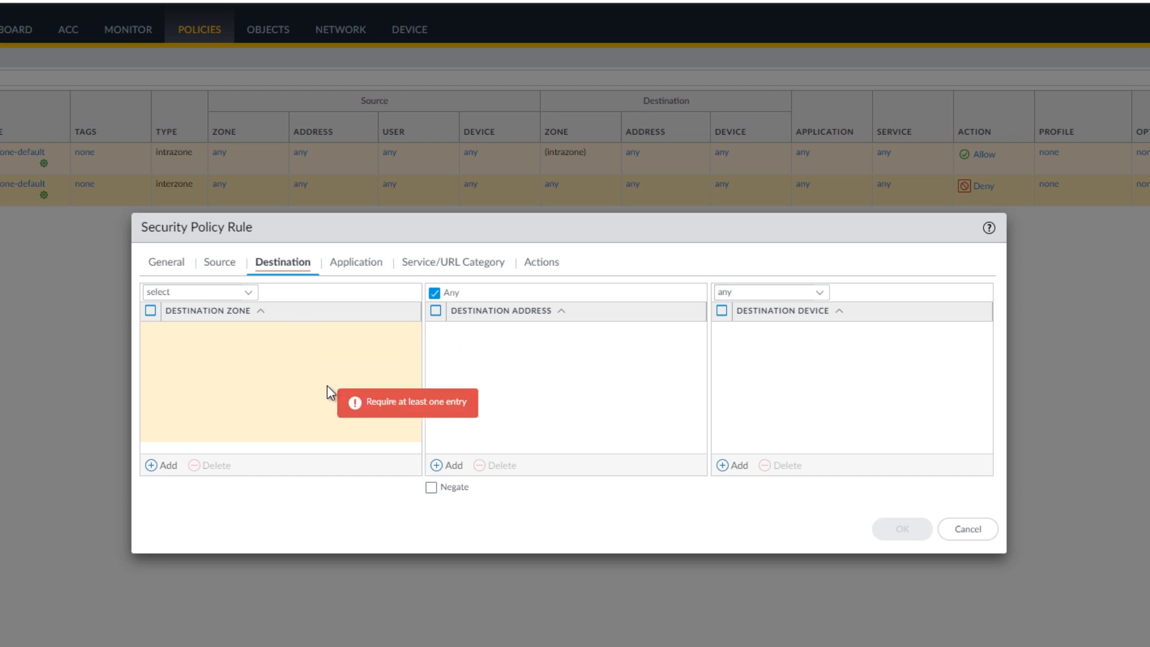
pyautogui.click(164, 470)
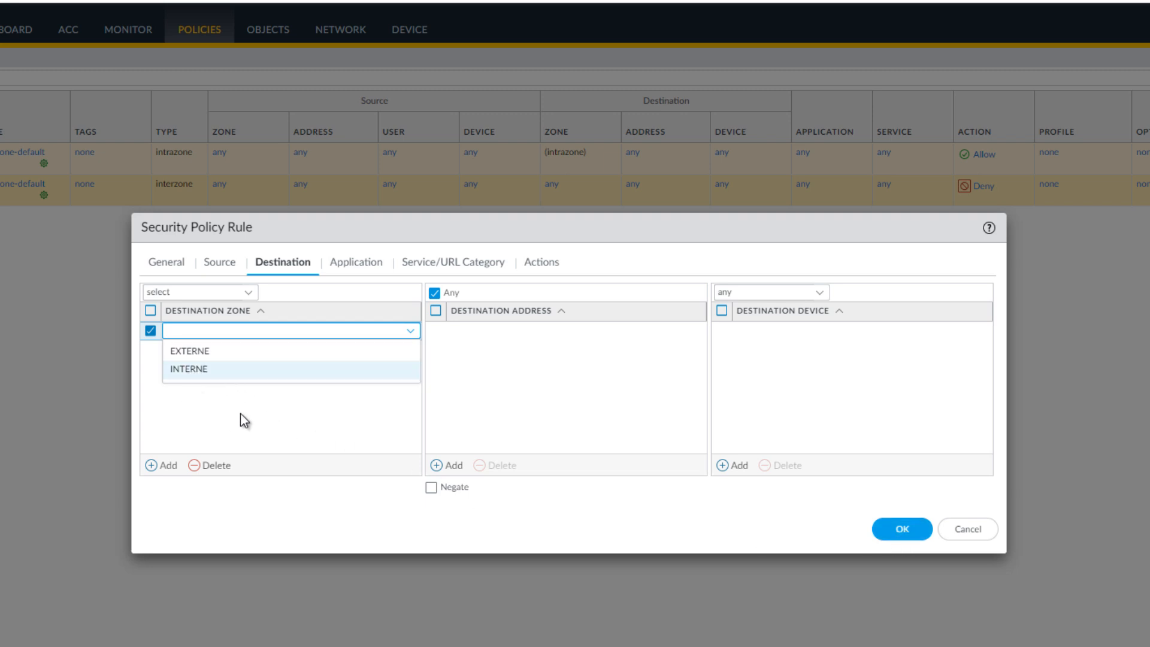
pyautogui.click(189, 352)
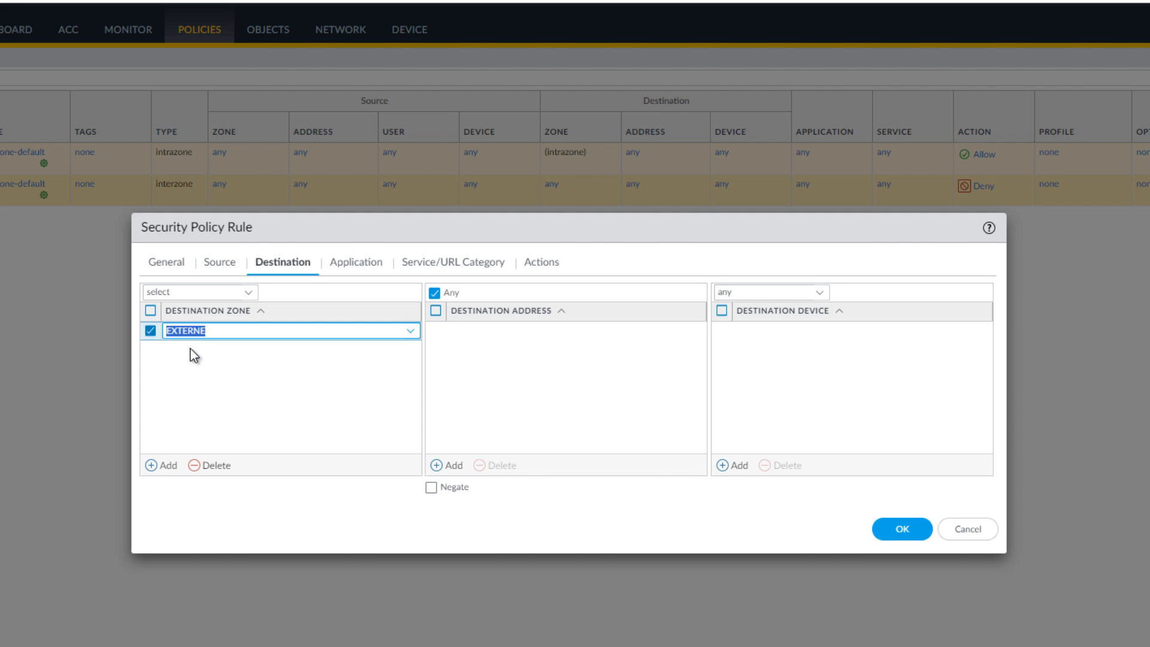
pyautogui.click(197, 376)
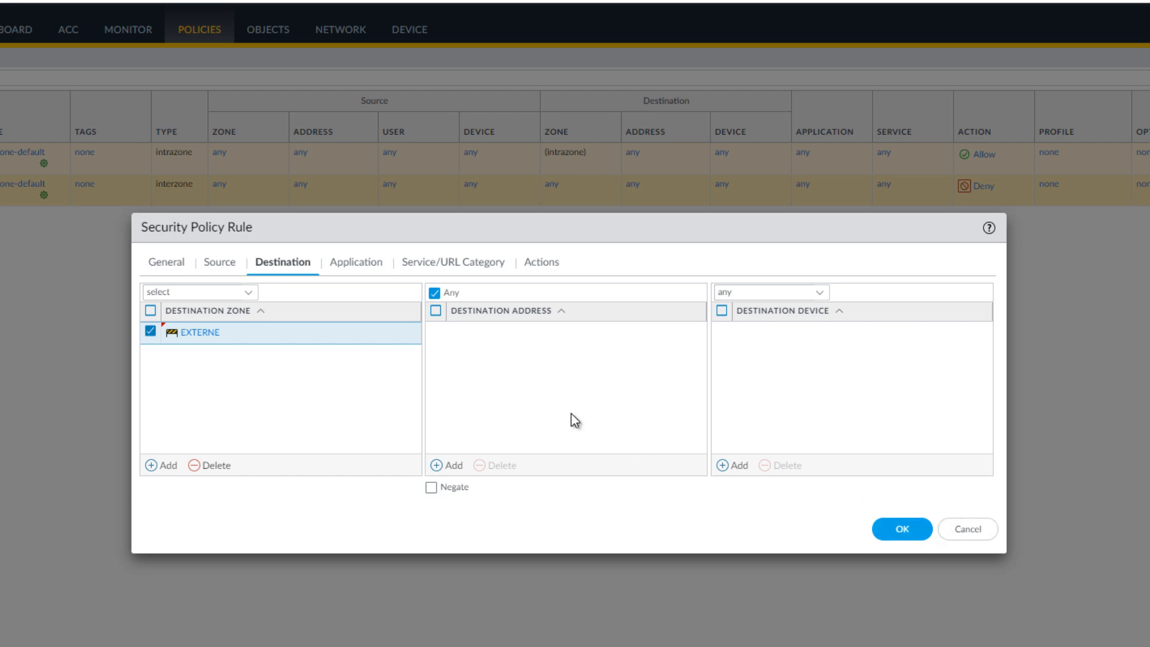
# Review the rule's zones, keep application Any, service application-default and action Allow, and save the security rule.
pyautogui.click(356, 261)
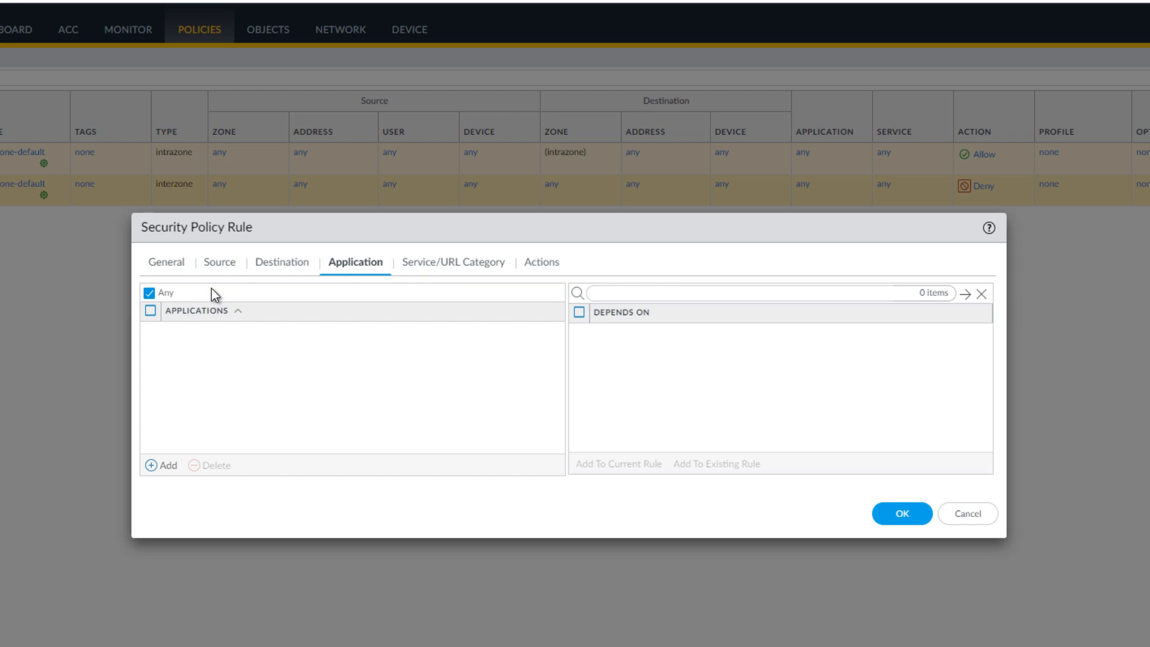
pyautogui.click(458, 263)
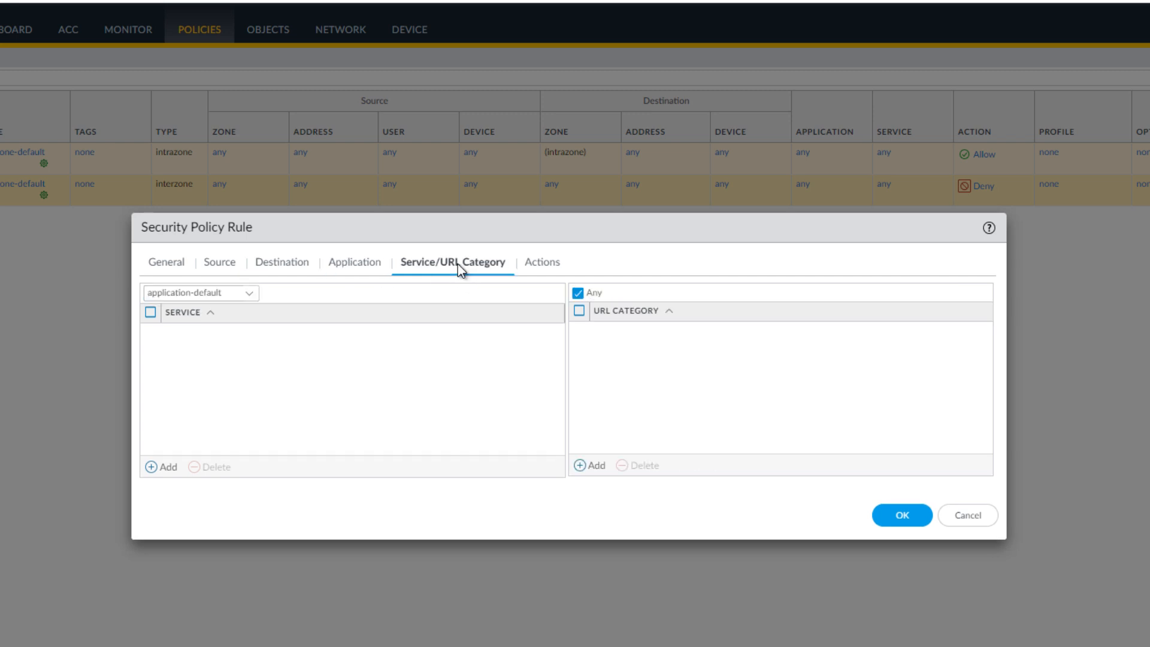
pyautogui.click(540, 271)
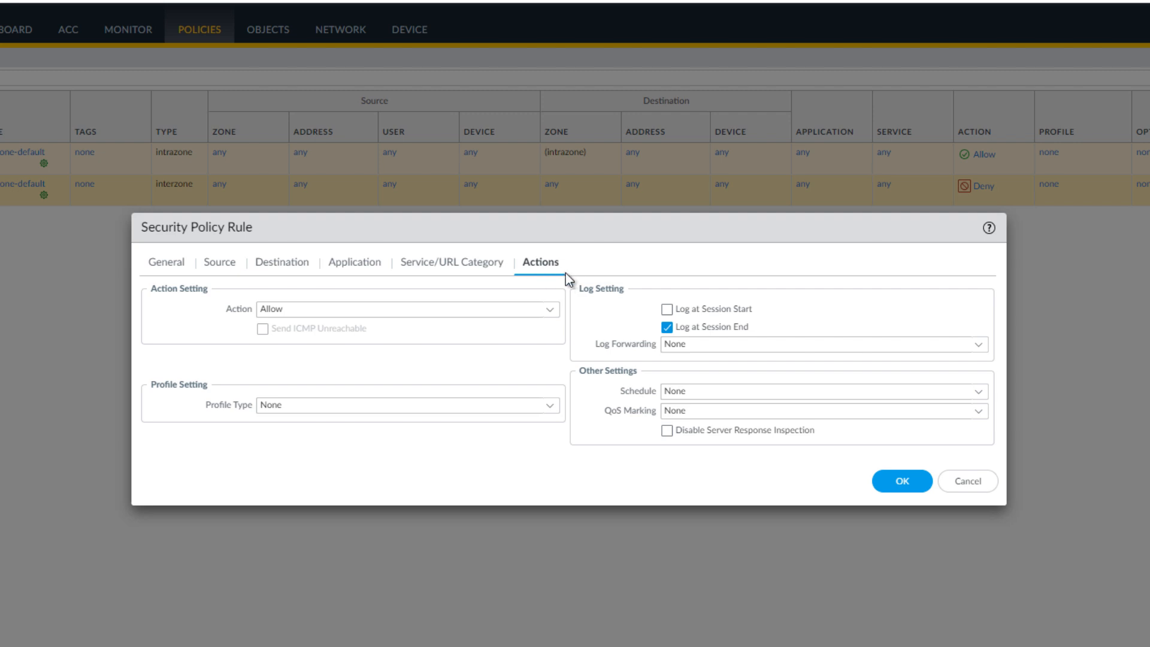
pyautogui.click(301, 308)
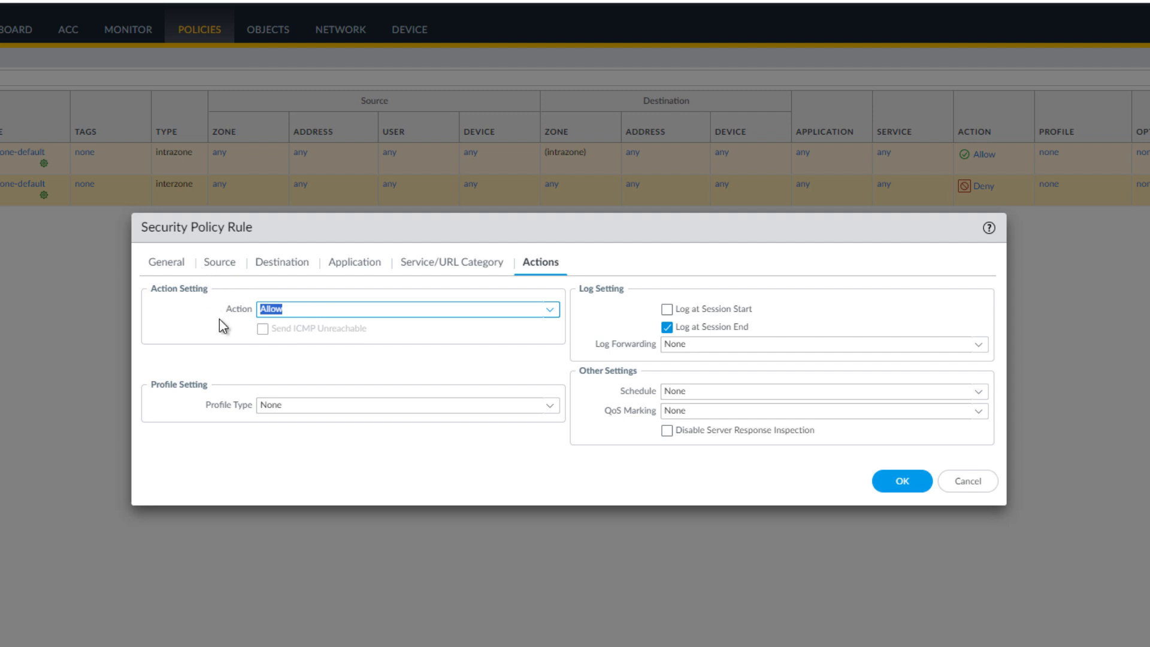
pyautogui.click(219, 261)
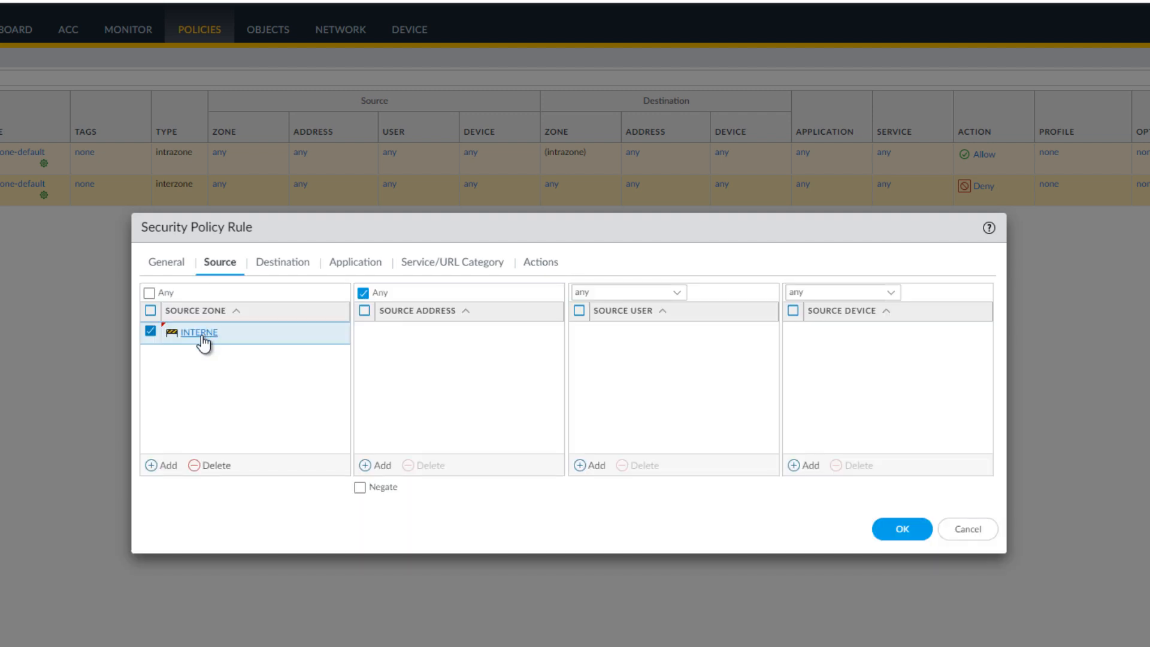
pyautogui.click(282, 266)
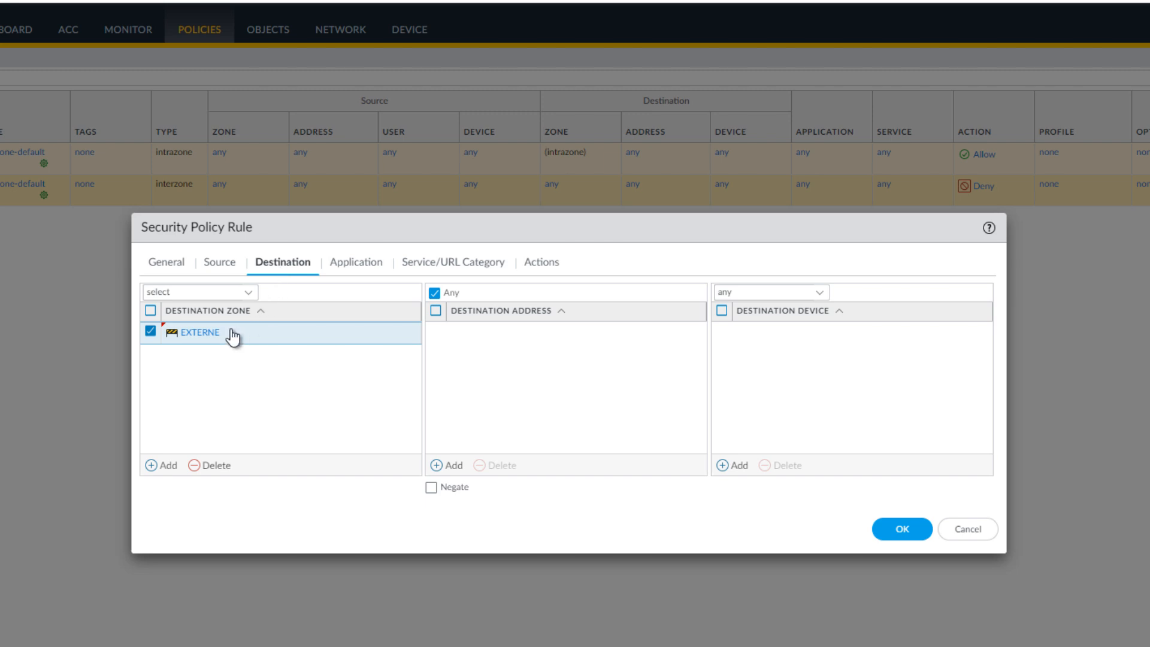
pyautogui.click(357, 265)
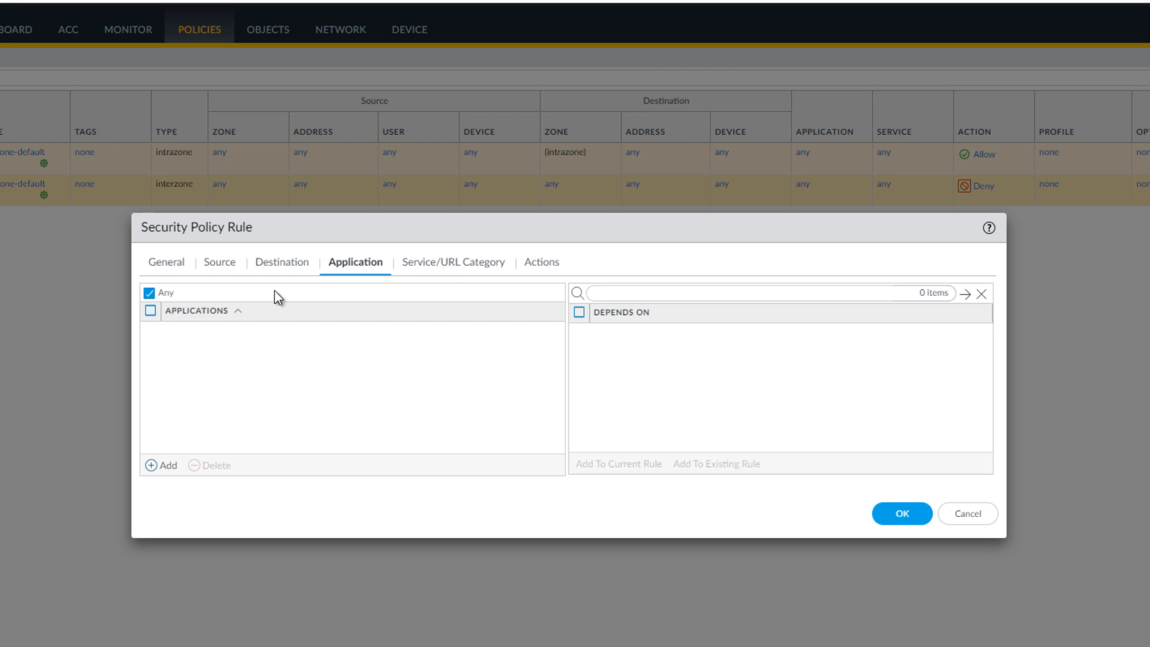
pyautogui.click(464, 264)
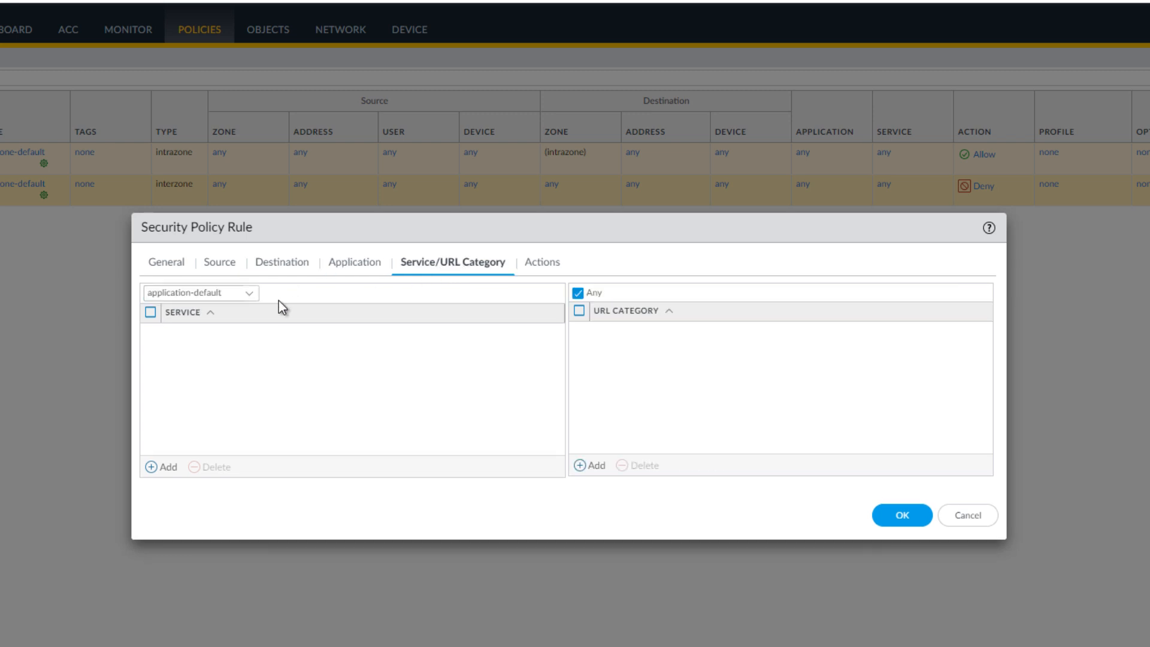
pyautogui.click(548, 268)
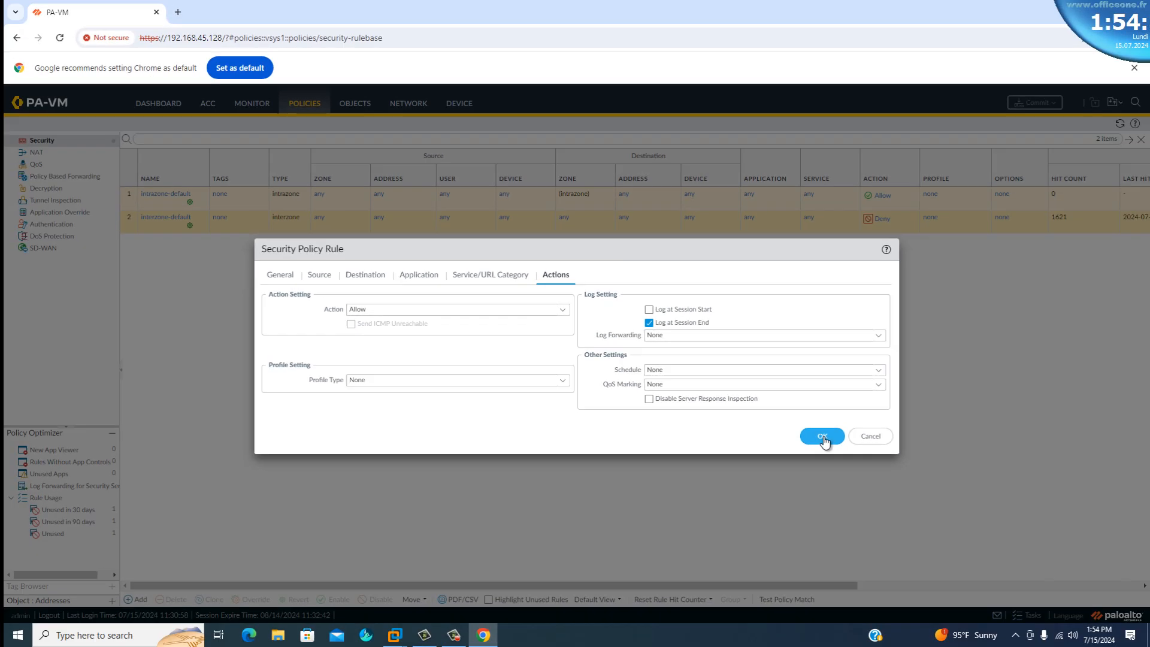
pyautogui.click(822, 437)
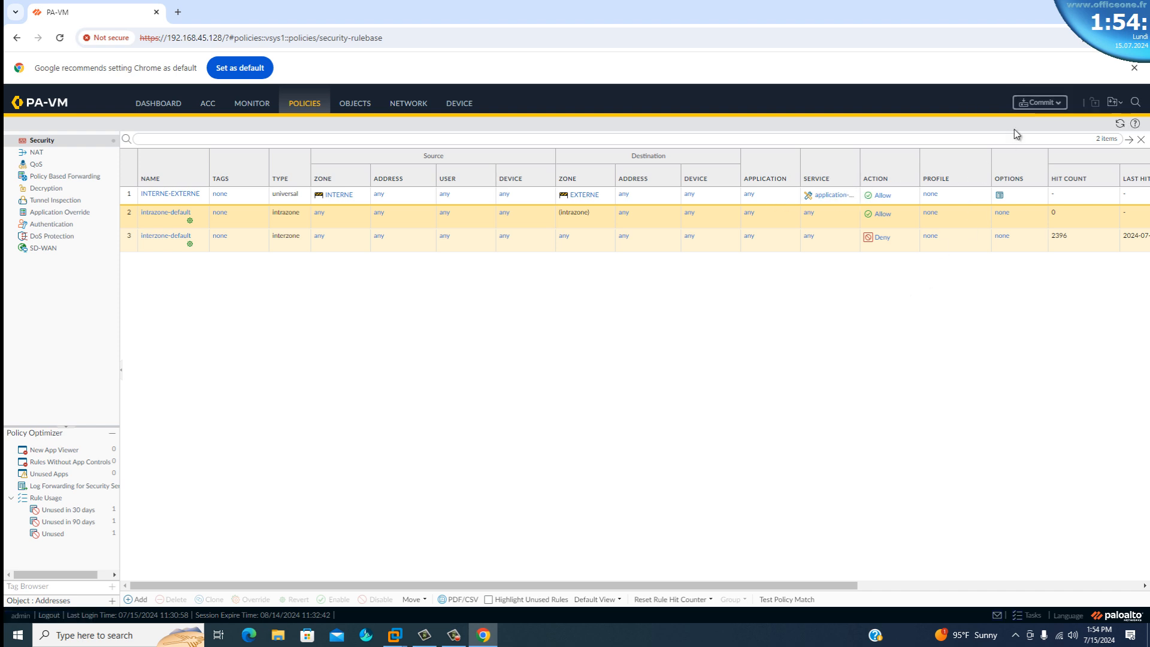
# Commit all changes to the firewall's running configuration and close the commit status.
pyautogui.click(1041, 103)
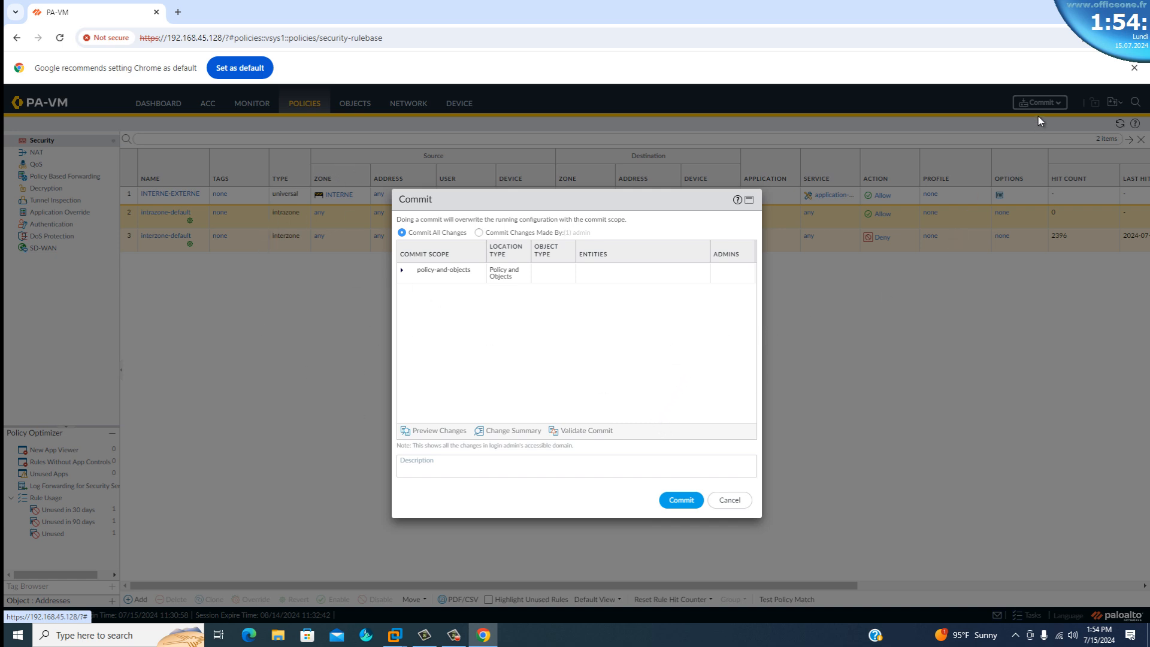
pyautogui.click(679, 506)
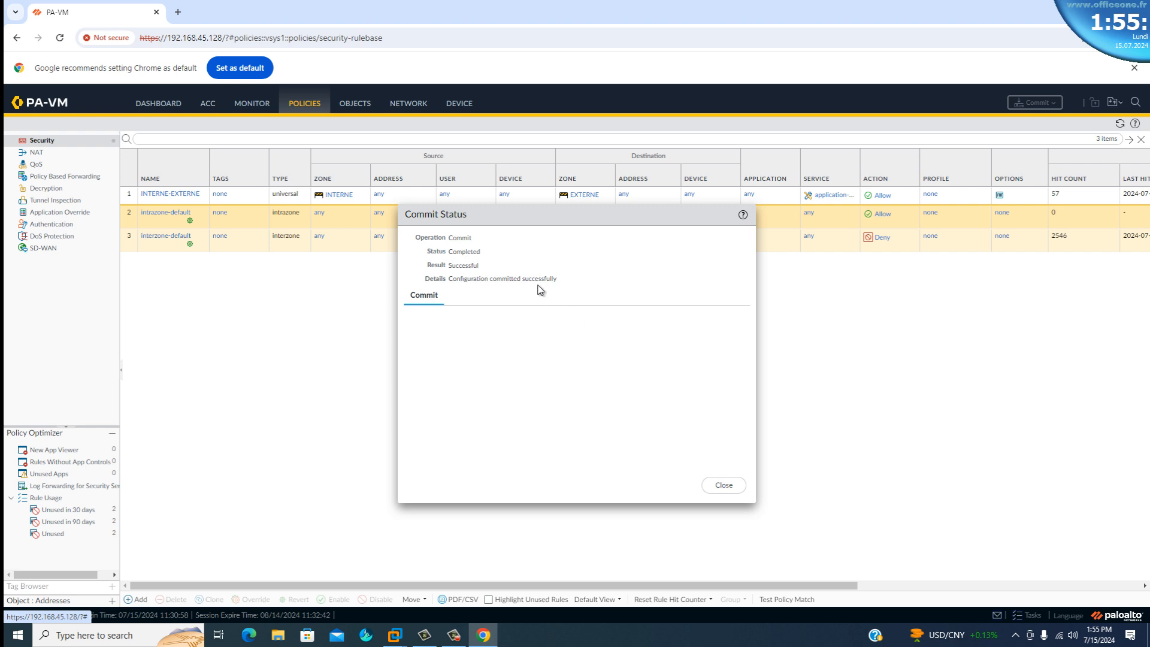
pyautogui.moveTo(565, 282); pyautogui.dragTo(445, 280)
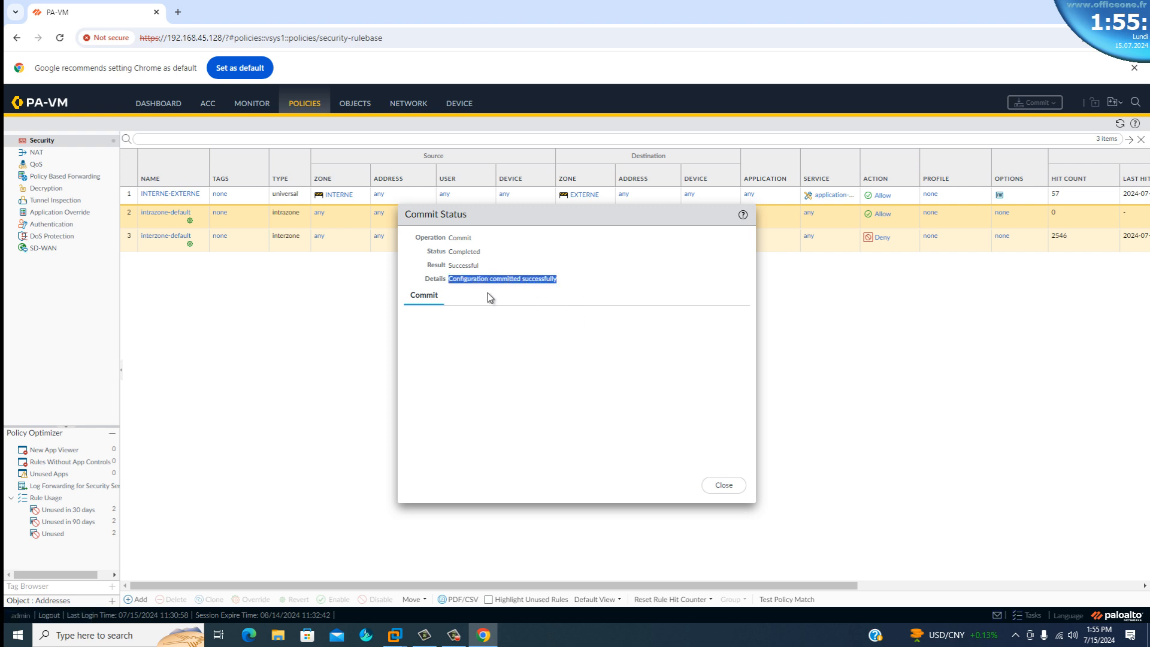
pyautogui.click(725, 486)
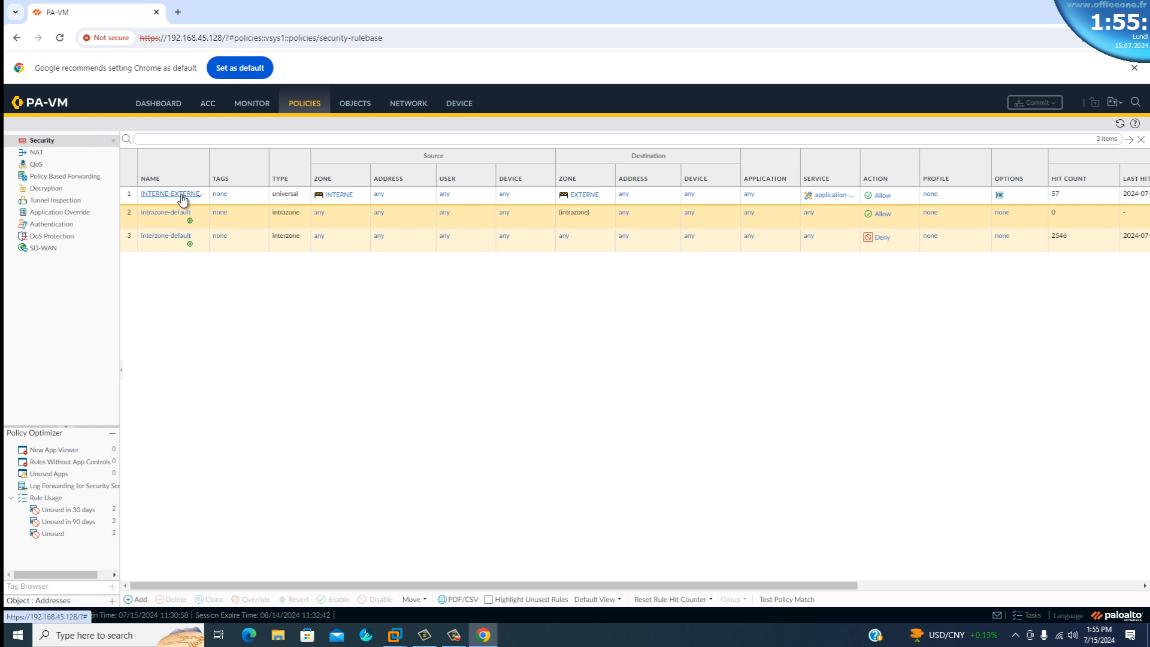
# Switch to the WINDOWS-10 machine in VMware Workstation, reload the Google search page and check the continuous ping to 8.8.8.8.
pyautogui.click(1063, 197)
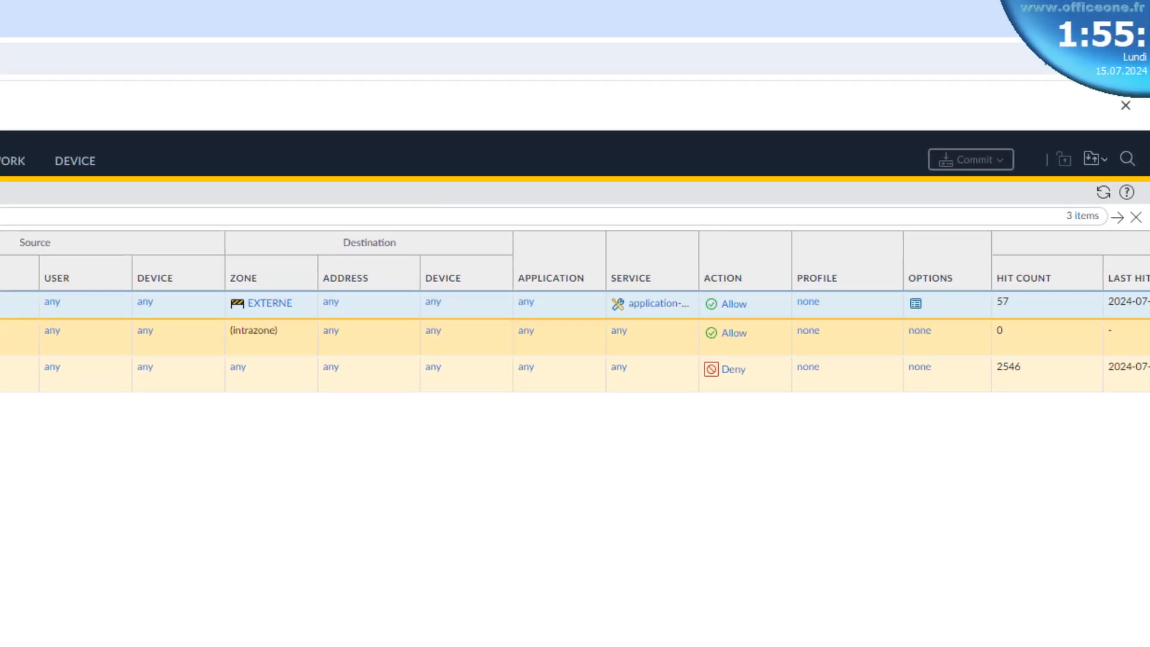
pyautogui.hotkey('alt', 'Tab')
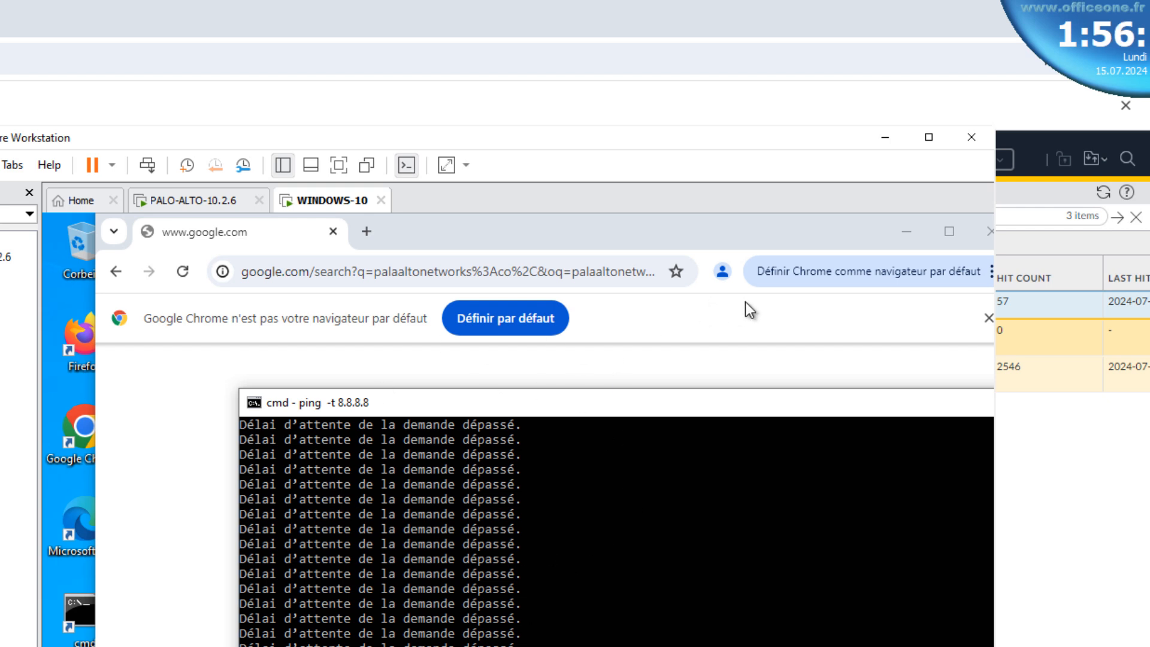
pyautogui.click(884, 139)
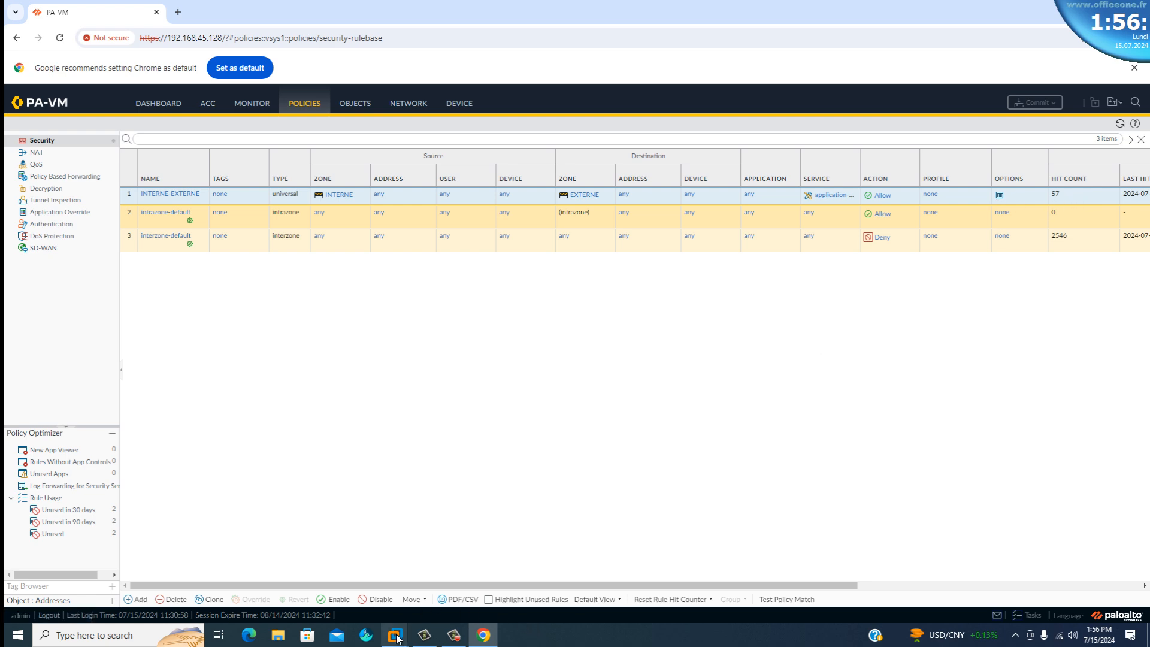
pyautogui.click(509, 582)
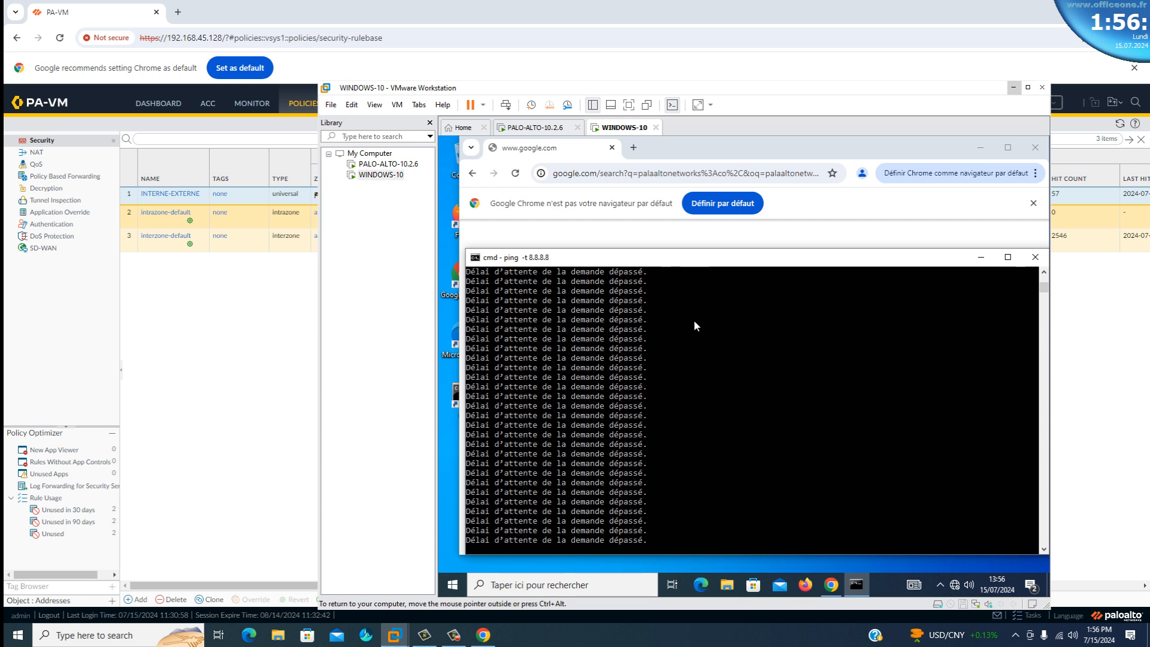
pyautogui.click(516, 174)
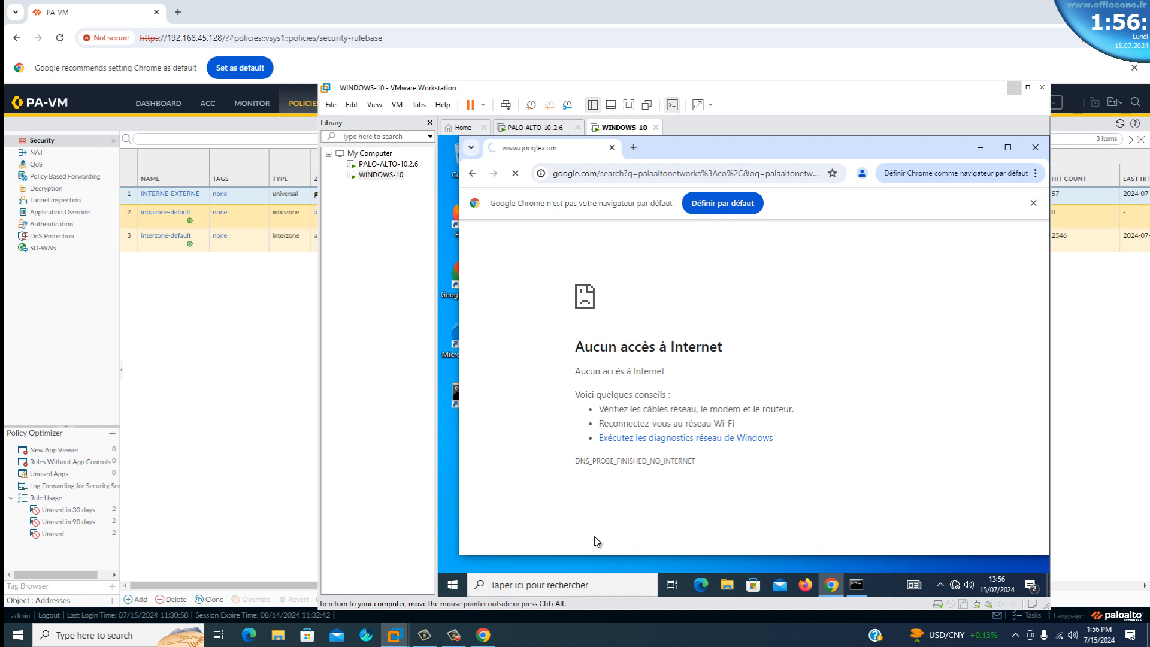
pyautogui.click(856, 585)
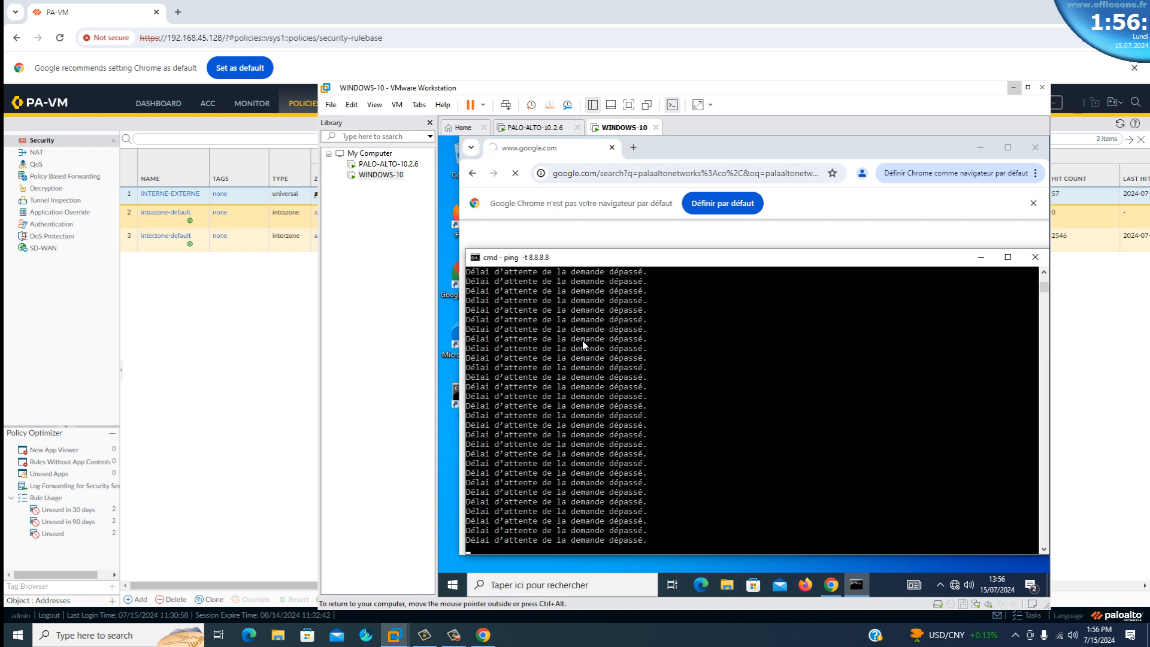
pyautogui.click(194, 316)
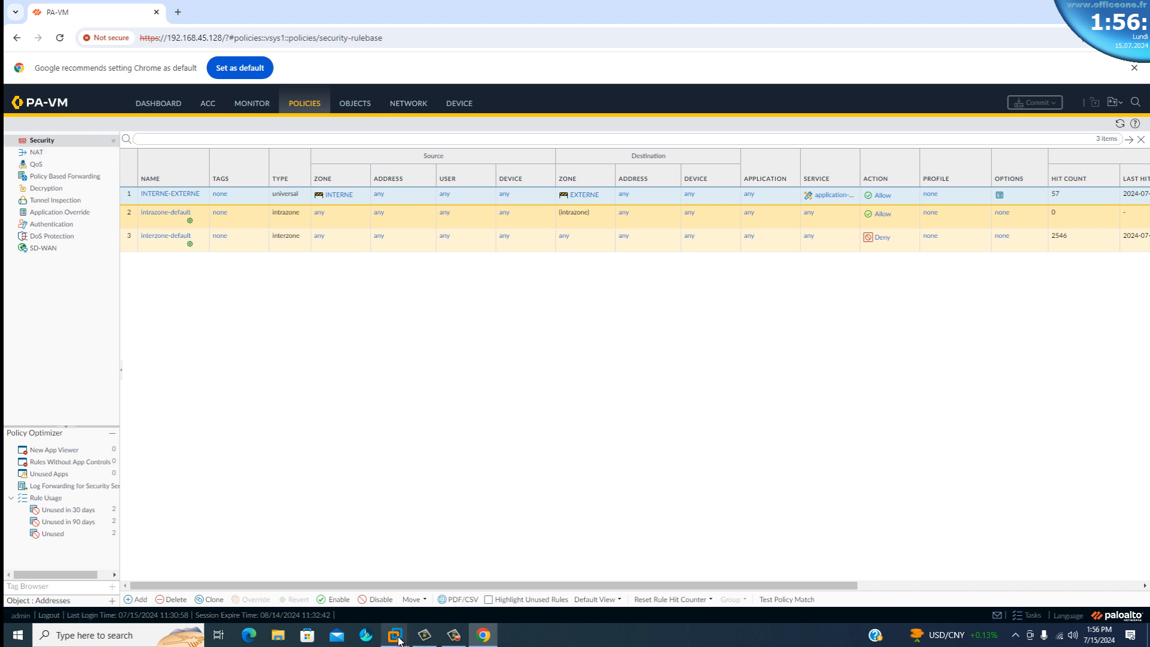
pyautogui.moveTo(396, 639)
pyautogui.click(493, 555)
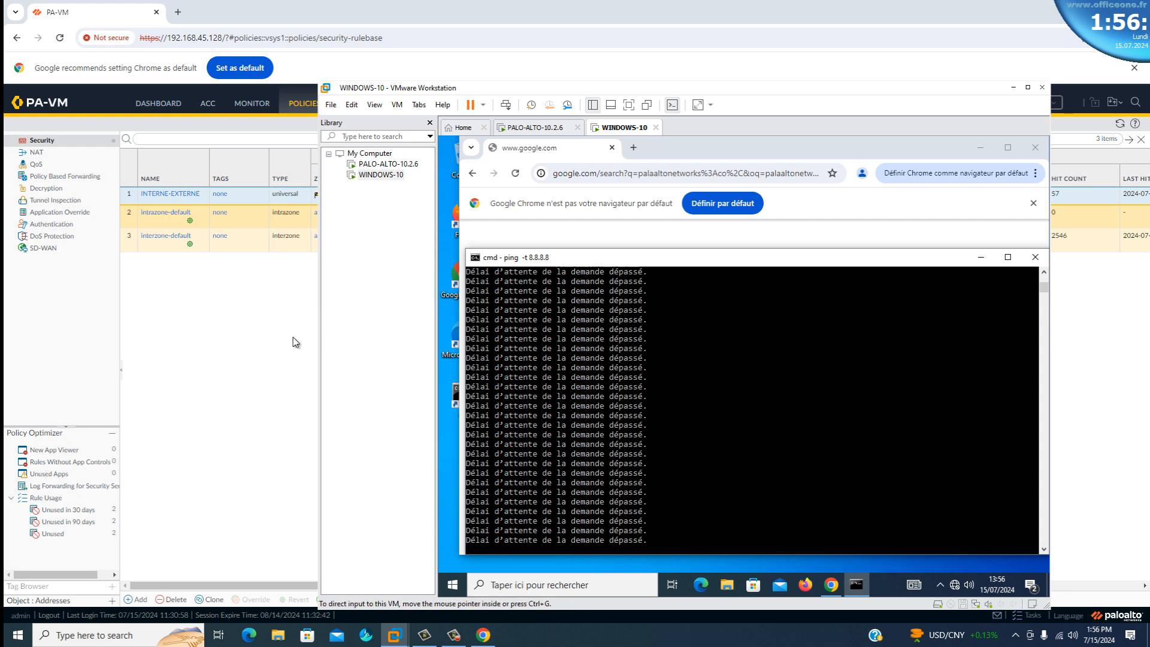
# Switch back to the PA-VM web interface in Chrome and create a NAT policy rule named NAT-INTERNE.
pyautogui.click(246, 325)
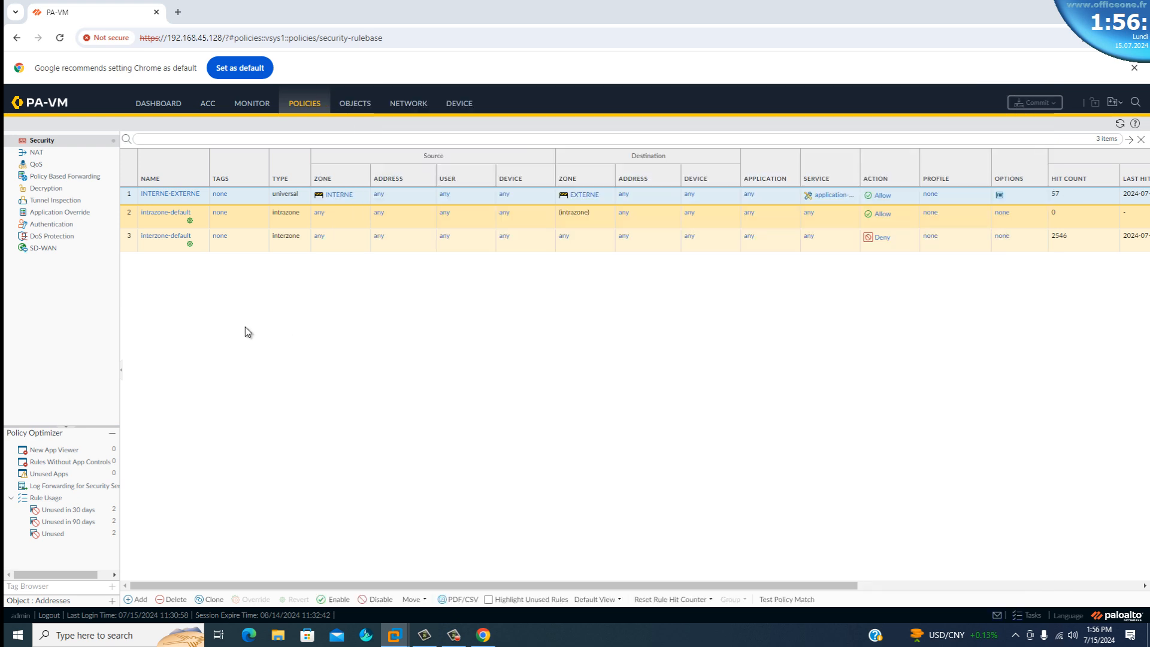
pyautogui.click(37, 154)
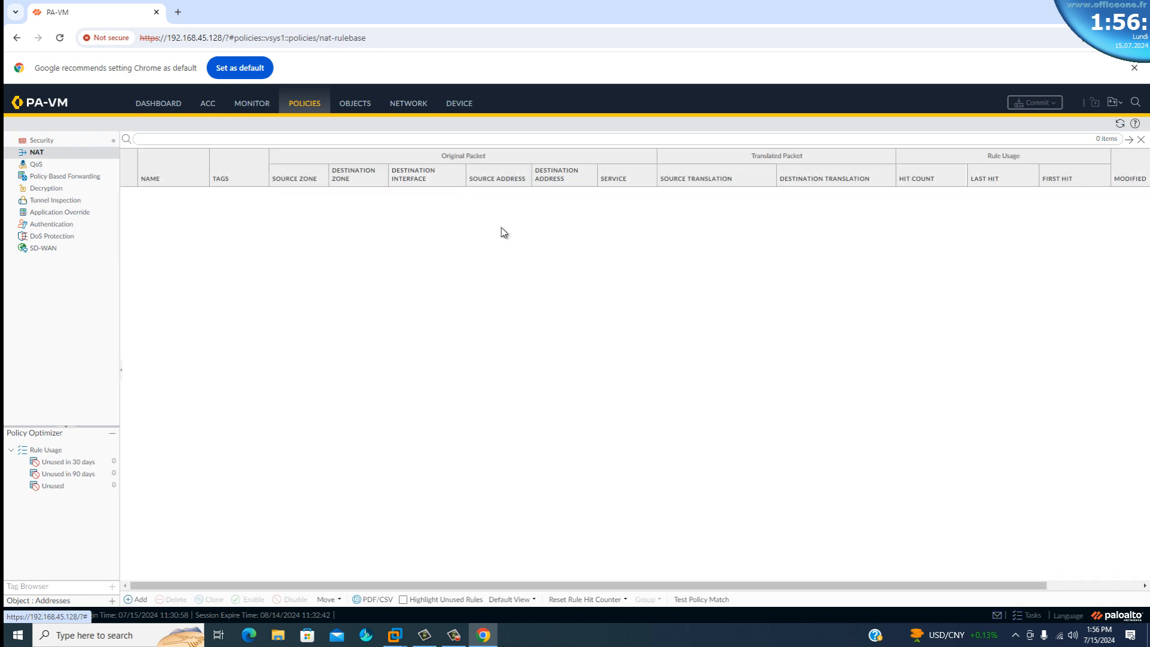
pyautogui.click(139, 600)
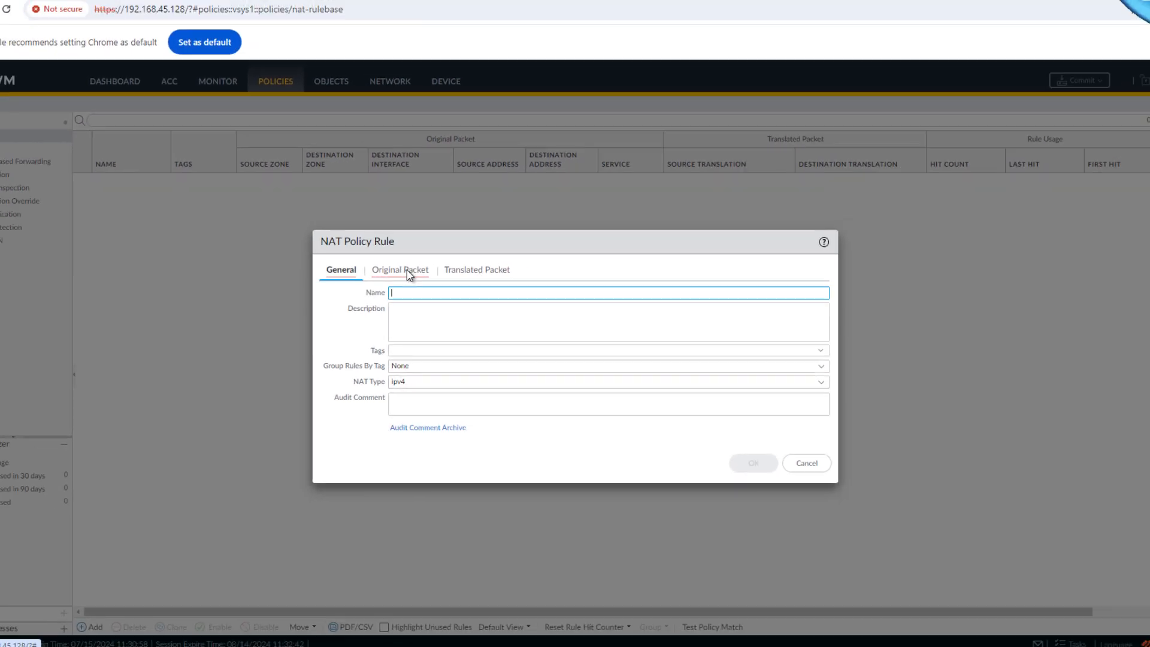
pyautogui.click(339, 251)
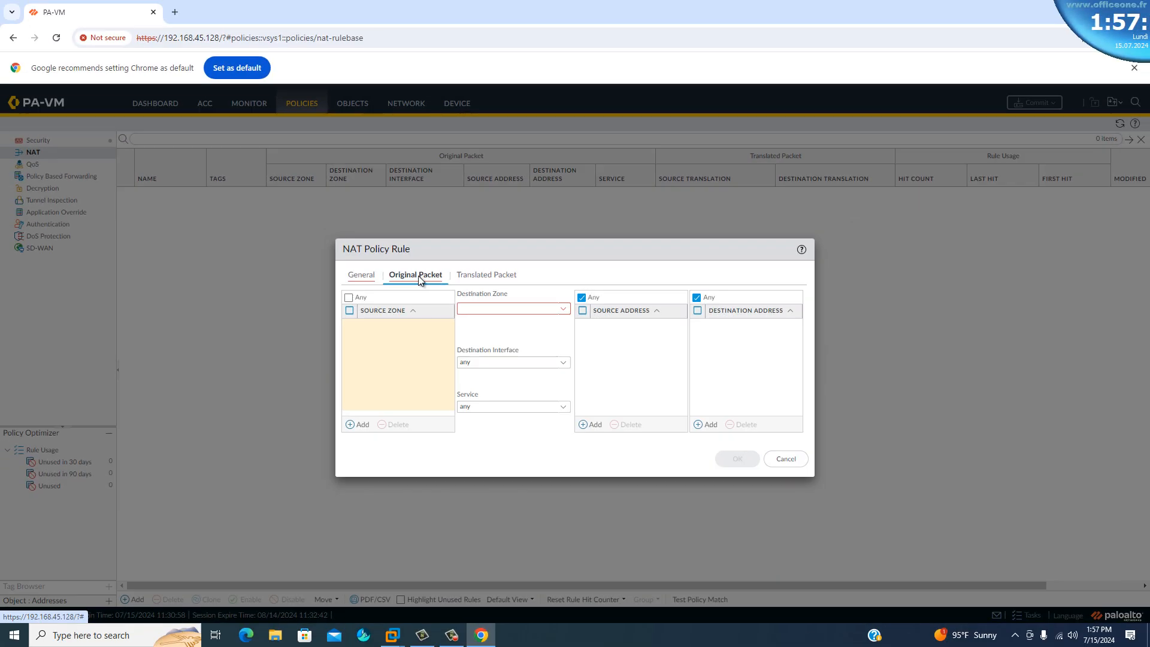
pyautogui.click(362, 274)
pyautogui.click(419, 283)
pyautogui.write('NAT-INTERNE')
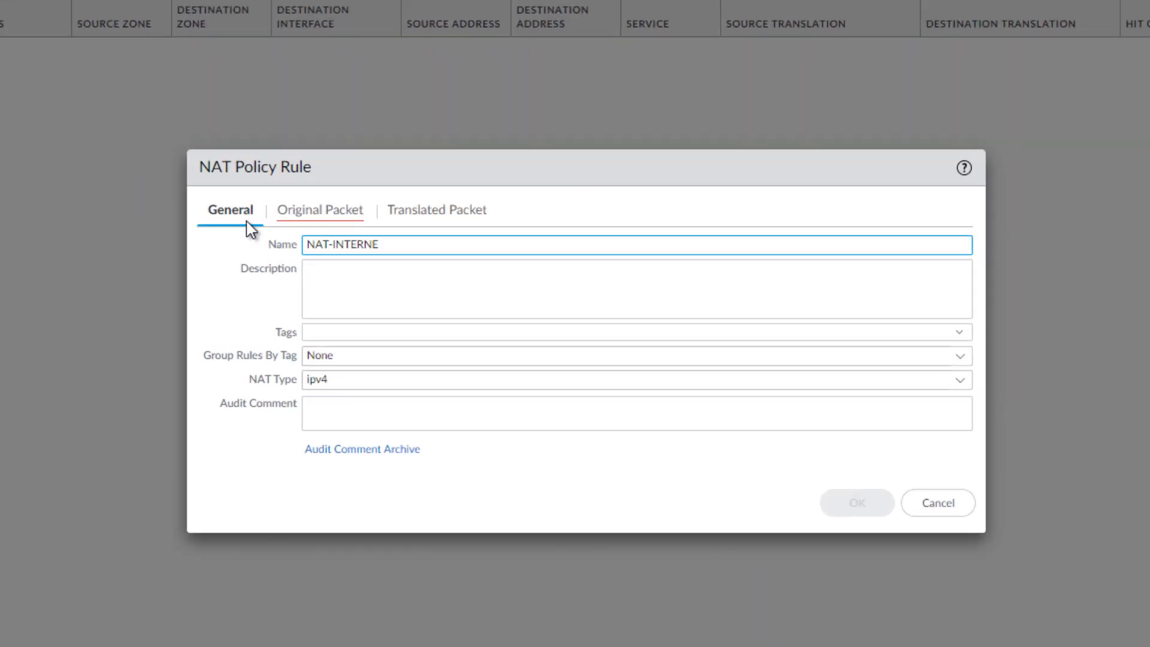
# Set the NAT rule's original packet to source zone INTERNE and destination zone EXTERNE.
pyautogui.click(321, 217)
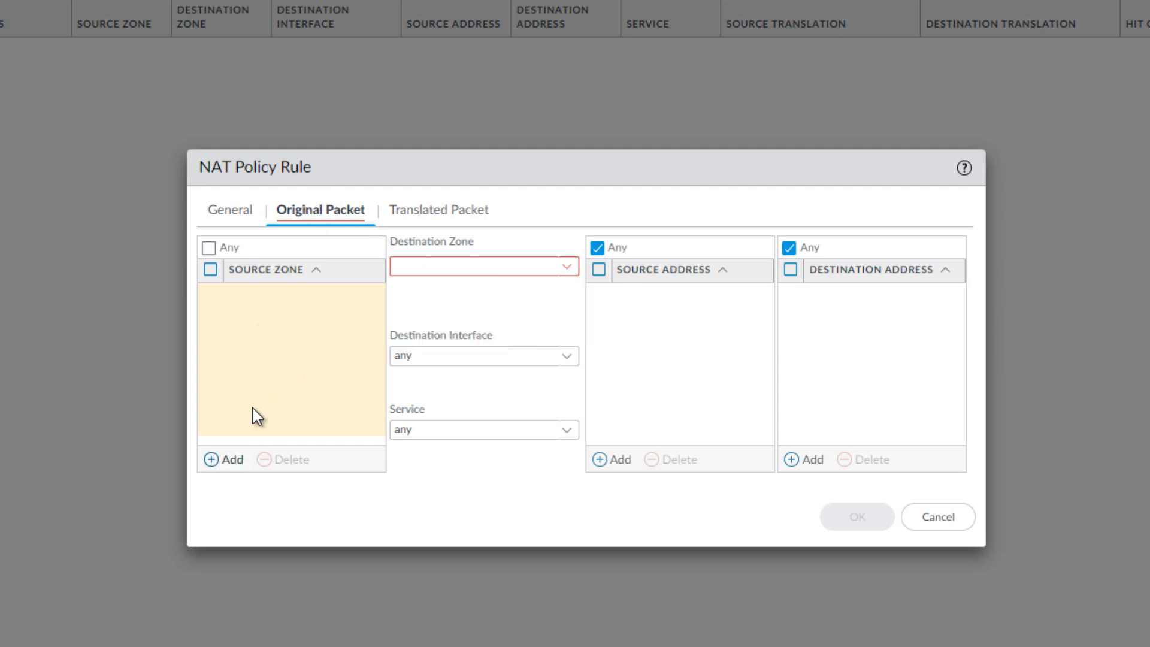
pyautogui.click(228, 460)
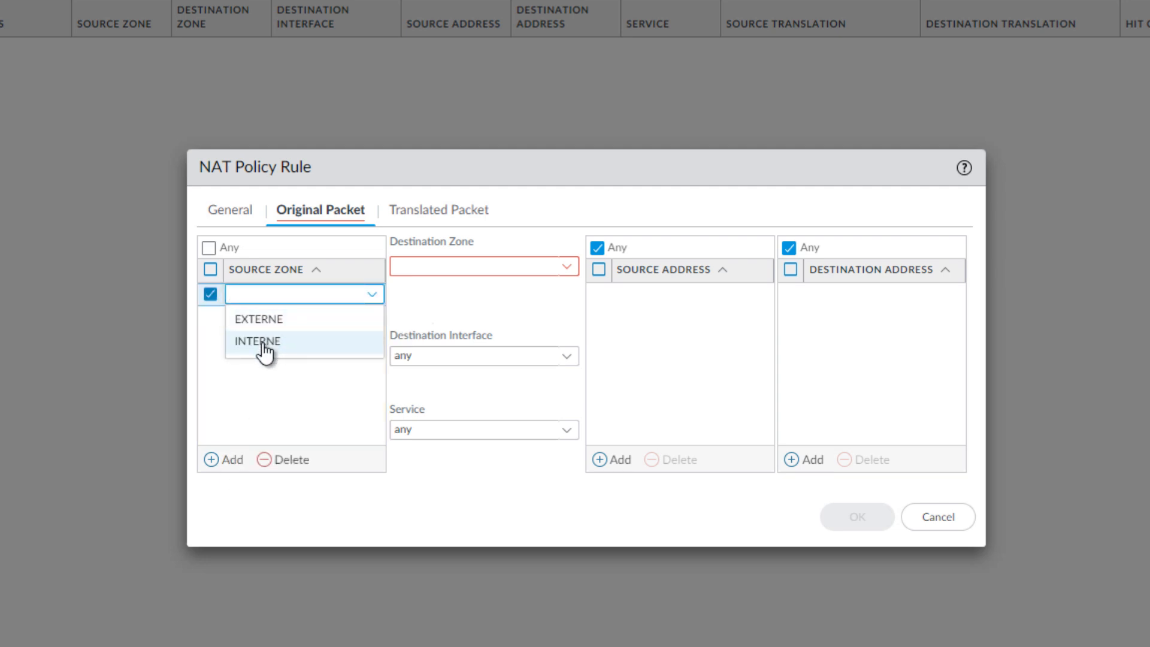
pyautogui.click(262, 343)
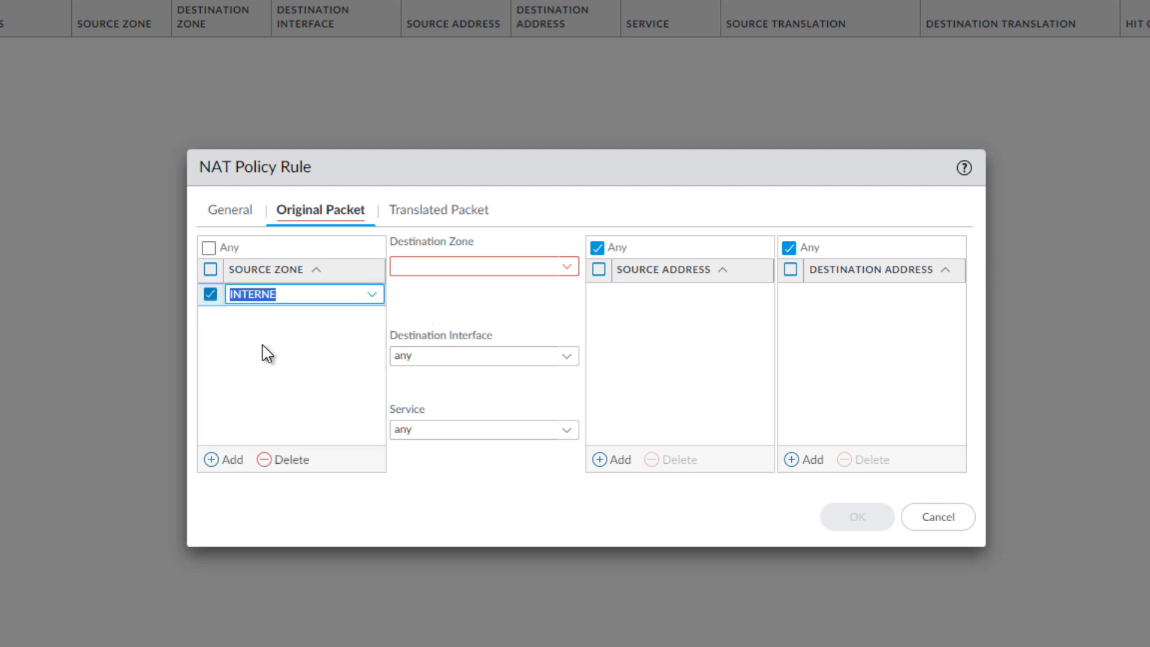
pyautogui.click(561, 268)
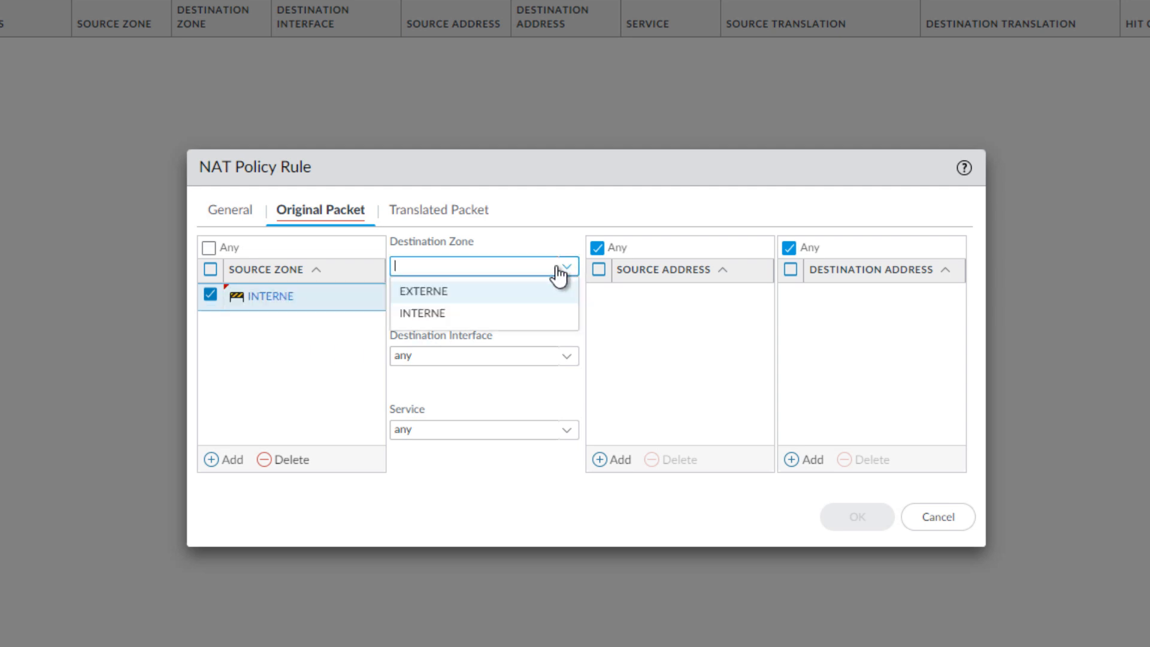
pyautogui.click(427, 291)
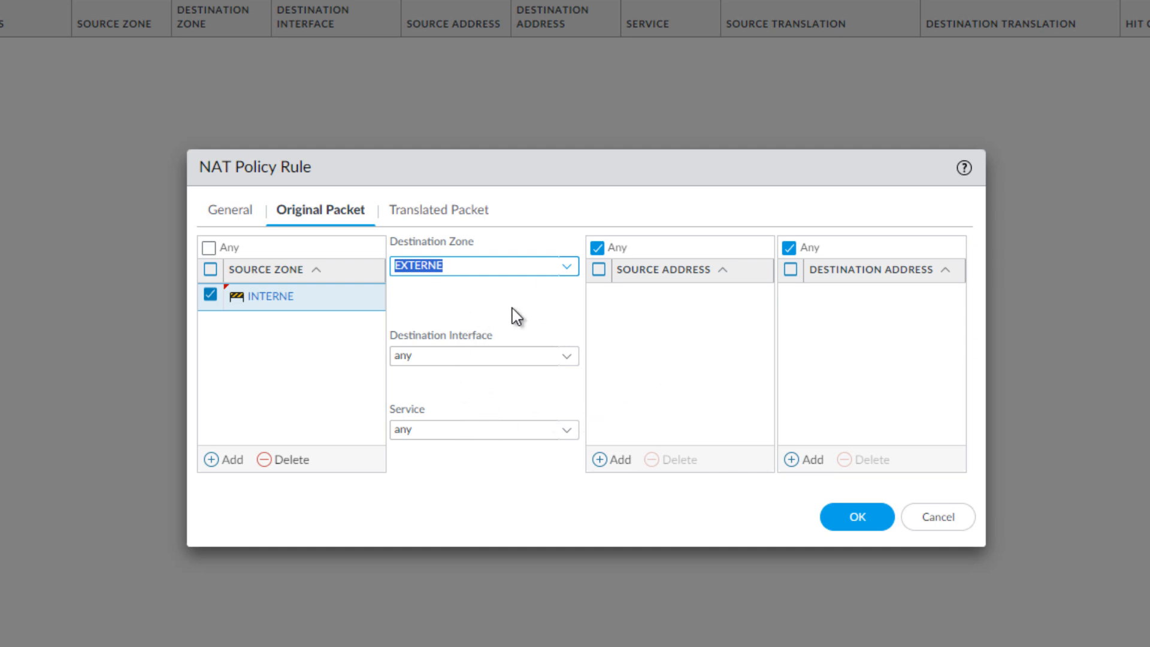
# Configure the NAT rule's source address translation as Dynamic IP And Port, using Interface Address on ethernet1/1.
pyautogui.click(429, 214)
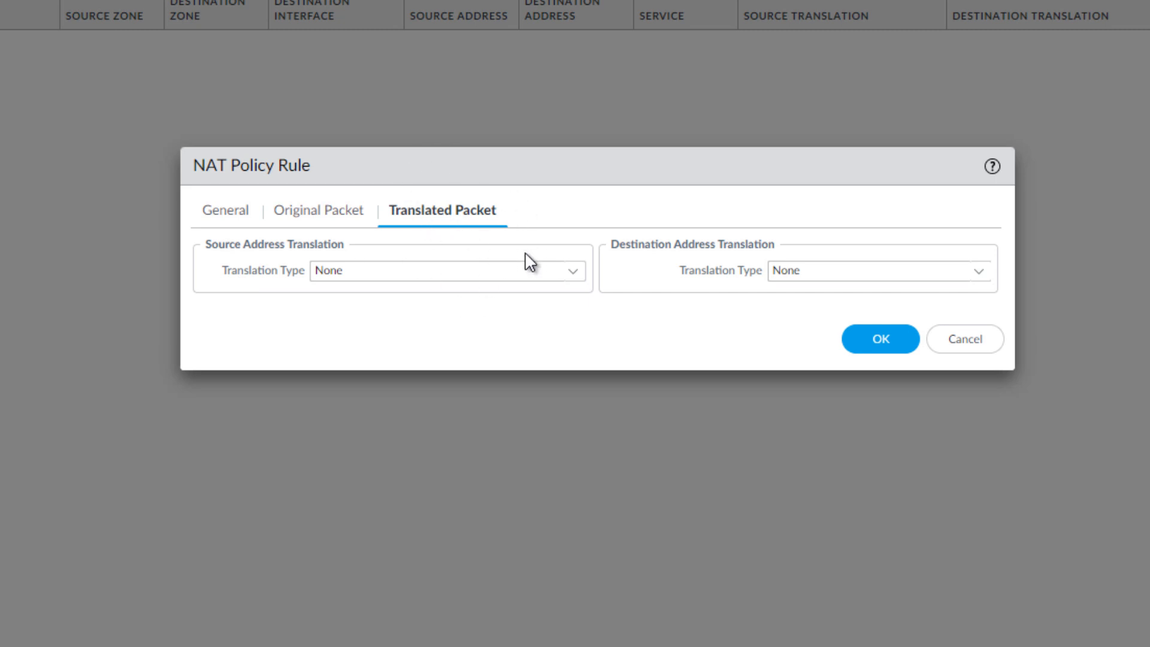
pyautogui.click(572, 273)
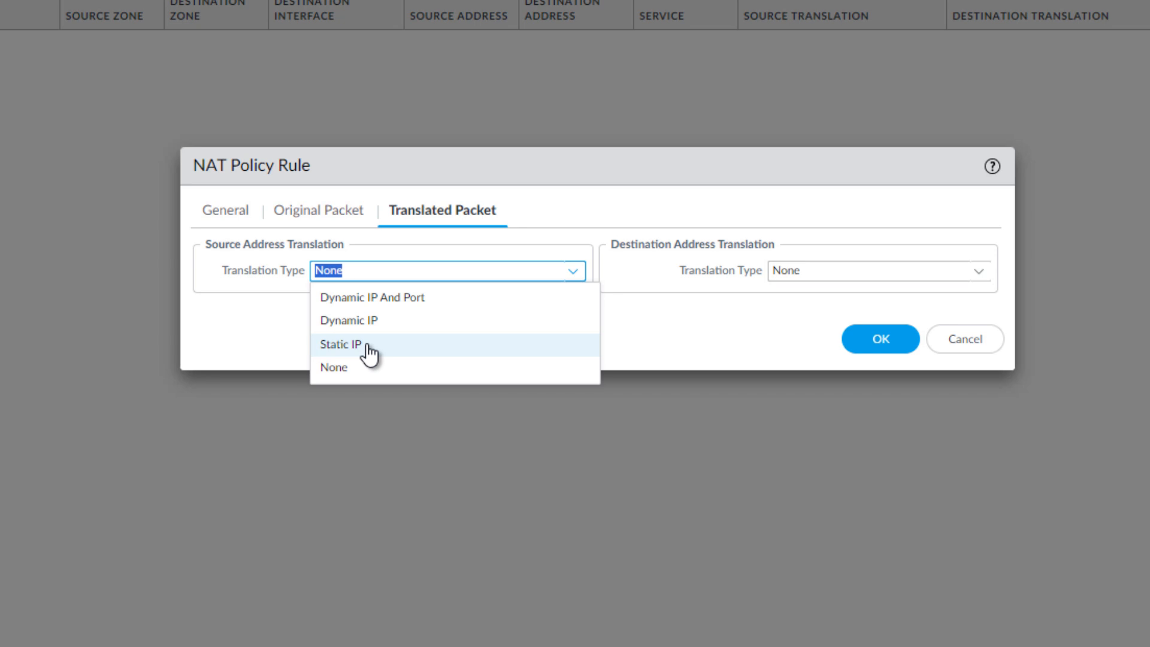
pyautogui.click(368, 297)
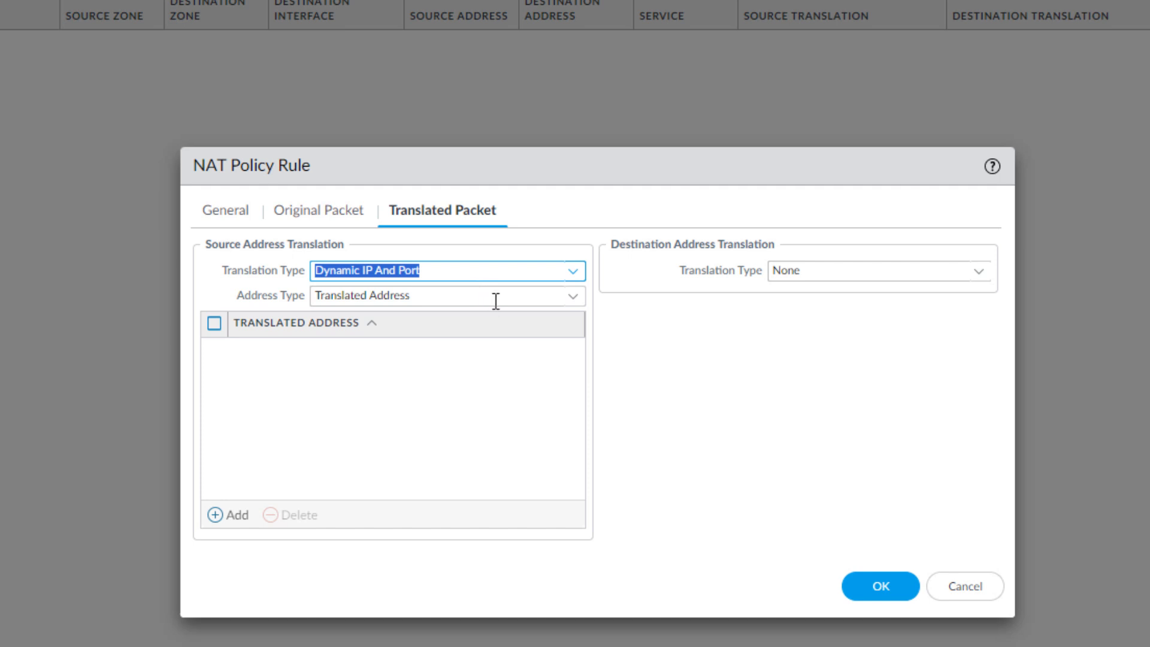
pyautogui.click(573, 302)
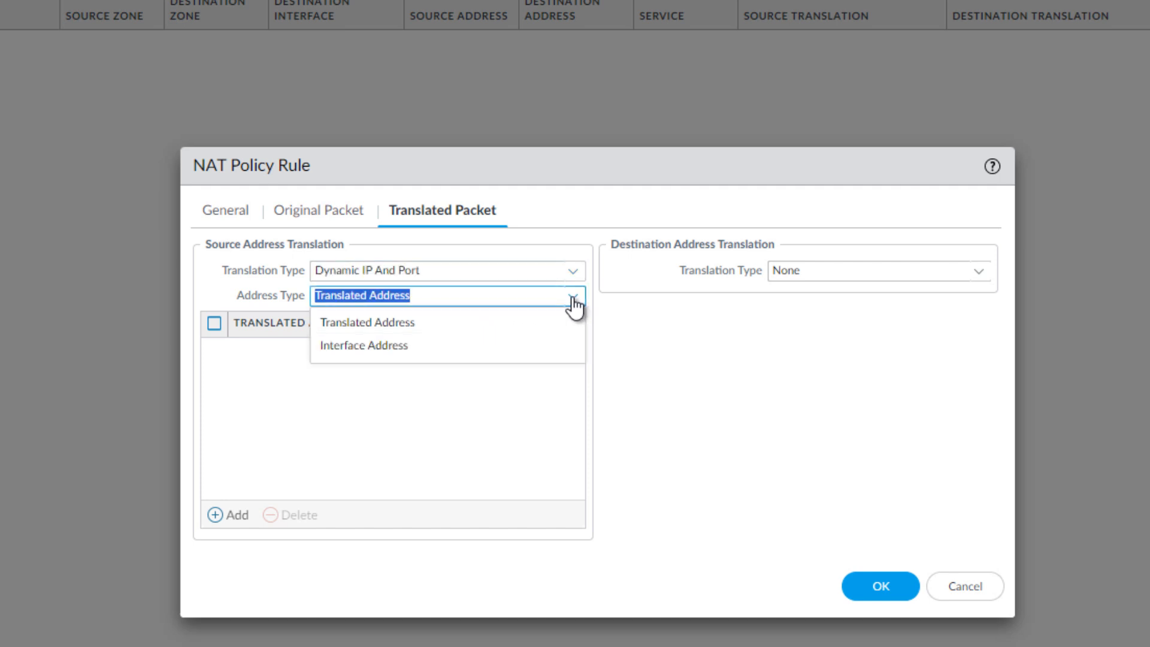
pyautogui.click(380, 352)
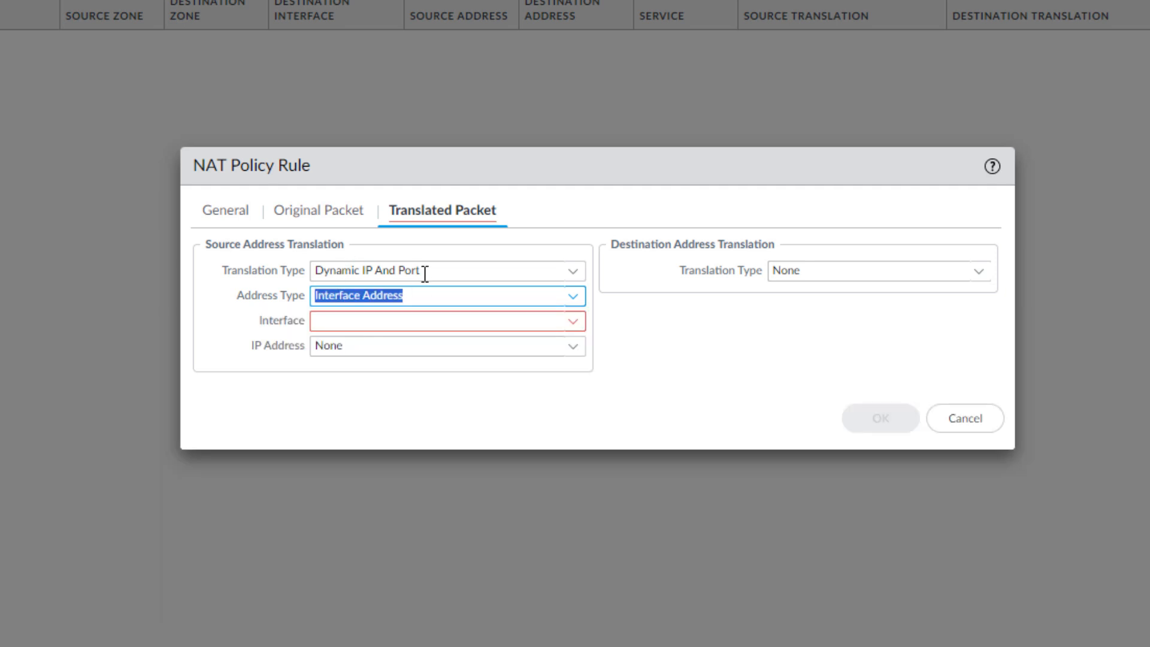
pyautogui.click(574, 327)
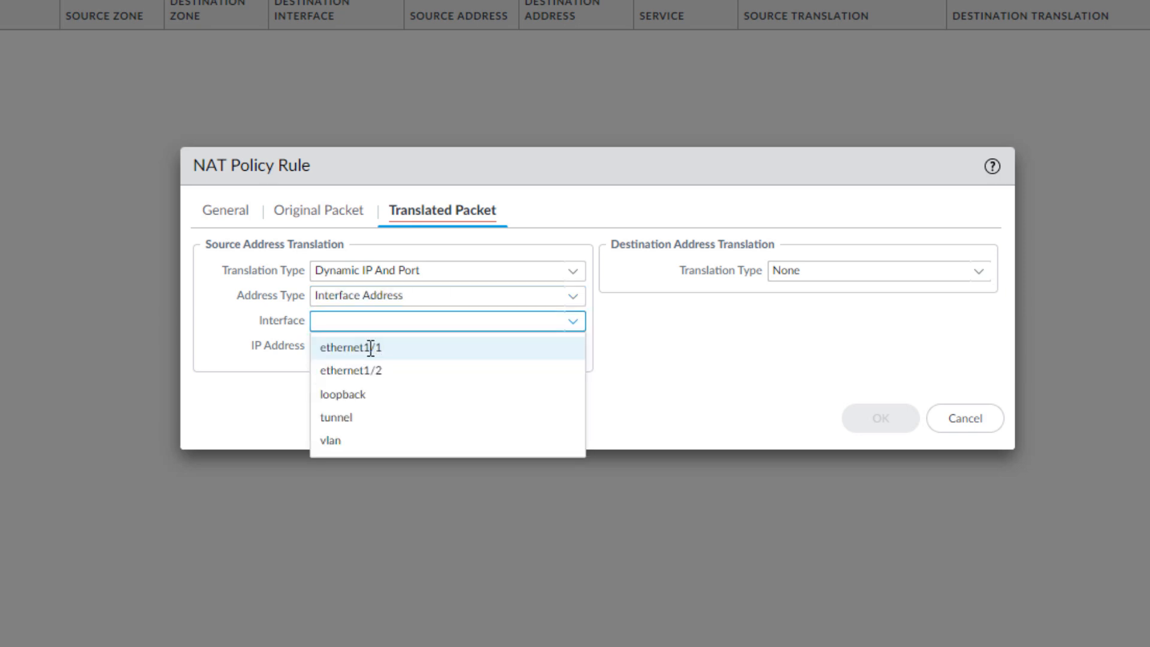
pyautogui.click(371, 347)
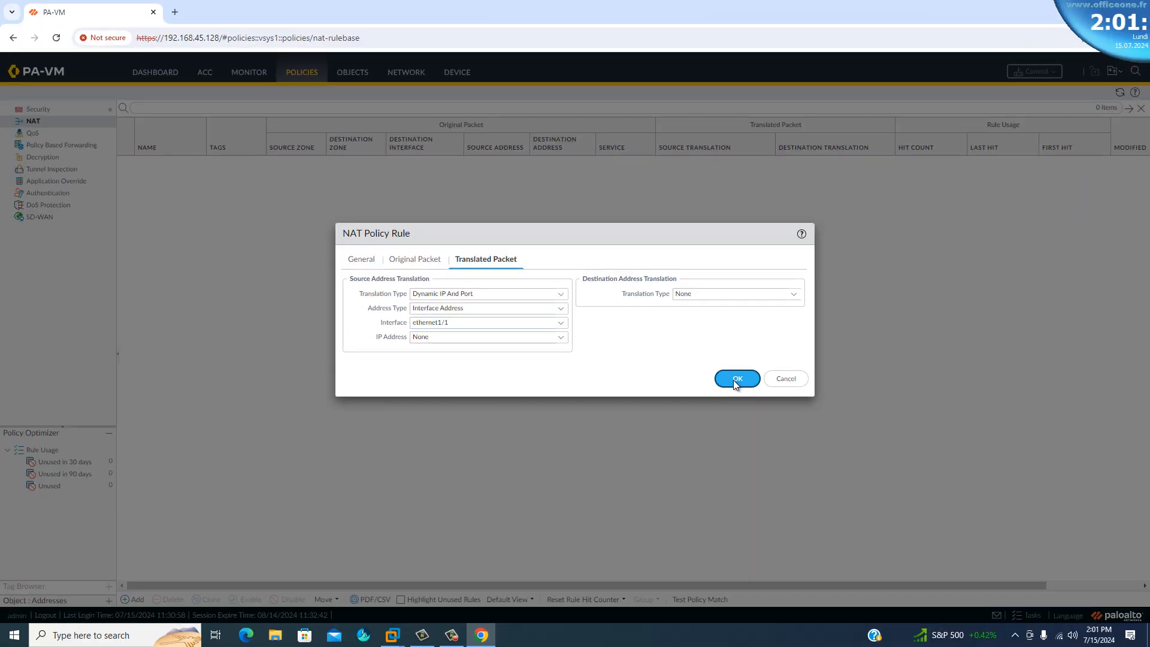
# Save the NAT rule and commit all changes to the firewall's running configuration.
pyautogui.click(774, 390)
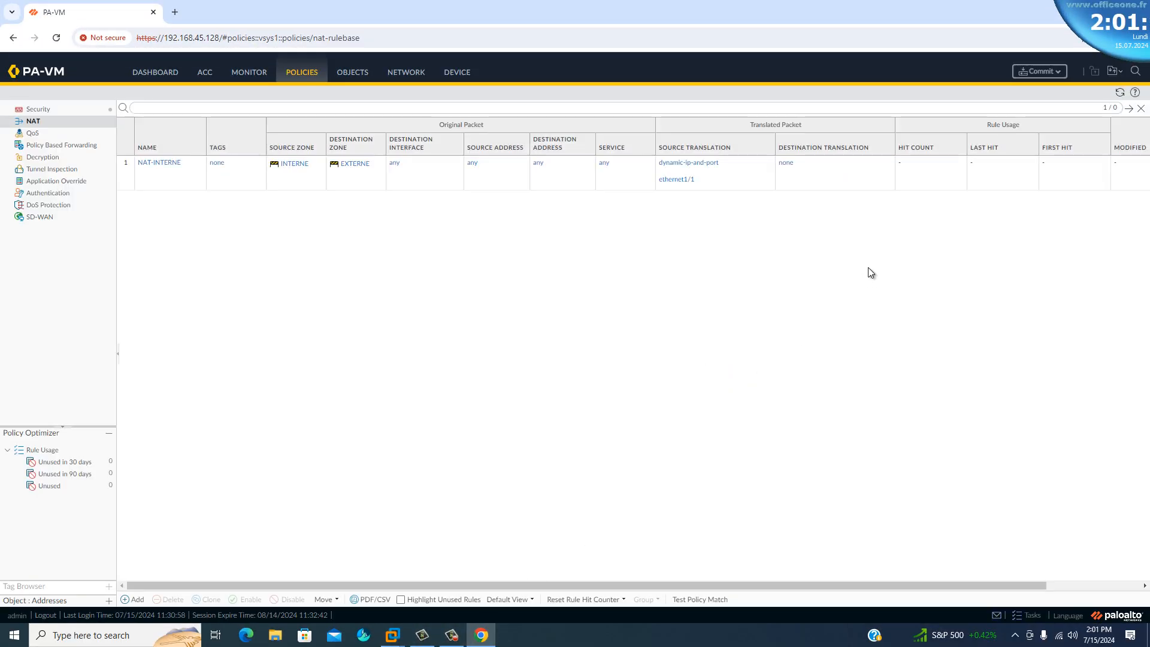
pyautogui.click(1041, 73)
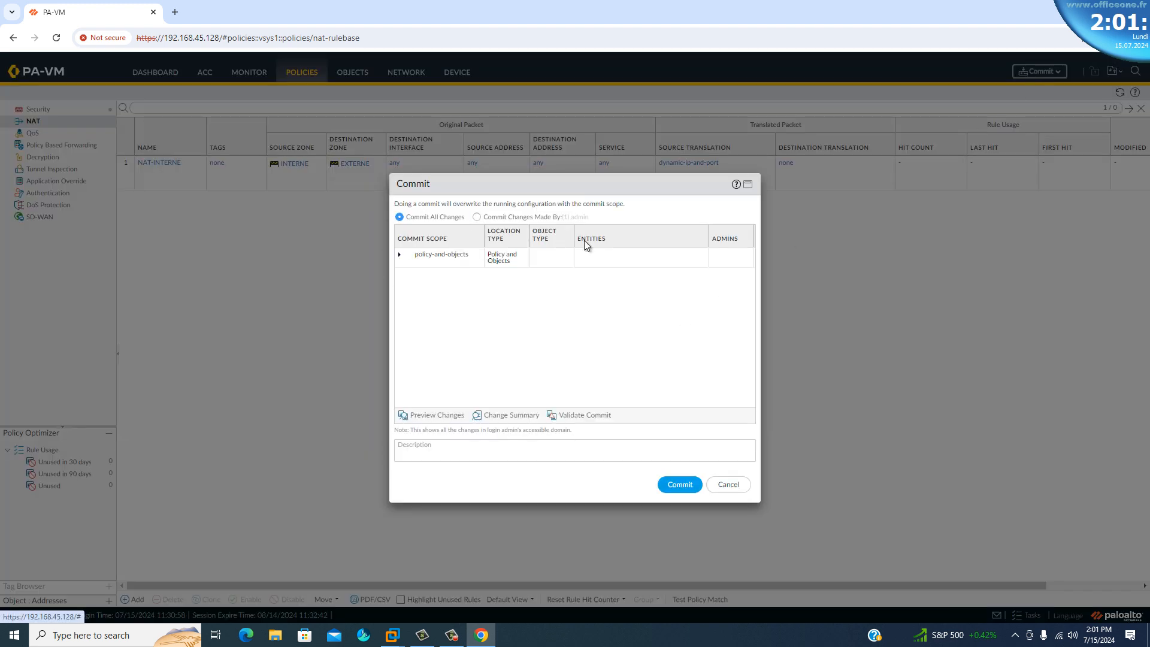
pyautogui.click(673, 484)
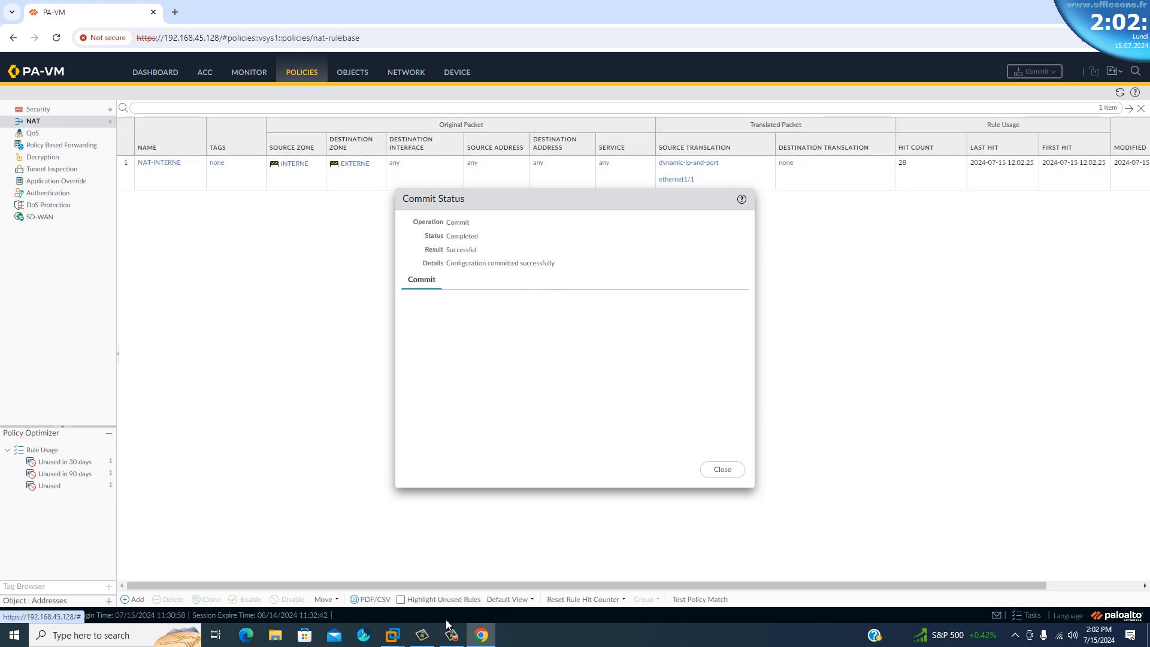
# Switch to the WINDOWS-10 machine in VMware Workstation and check the continuous ping to 8.8.8.8 and the Google search page.
pyautogui.moveTo(390, 636)
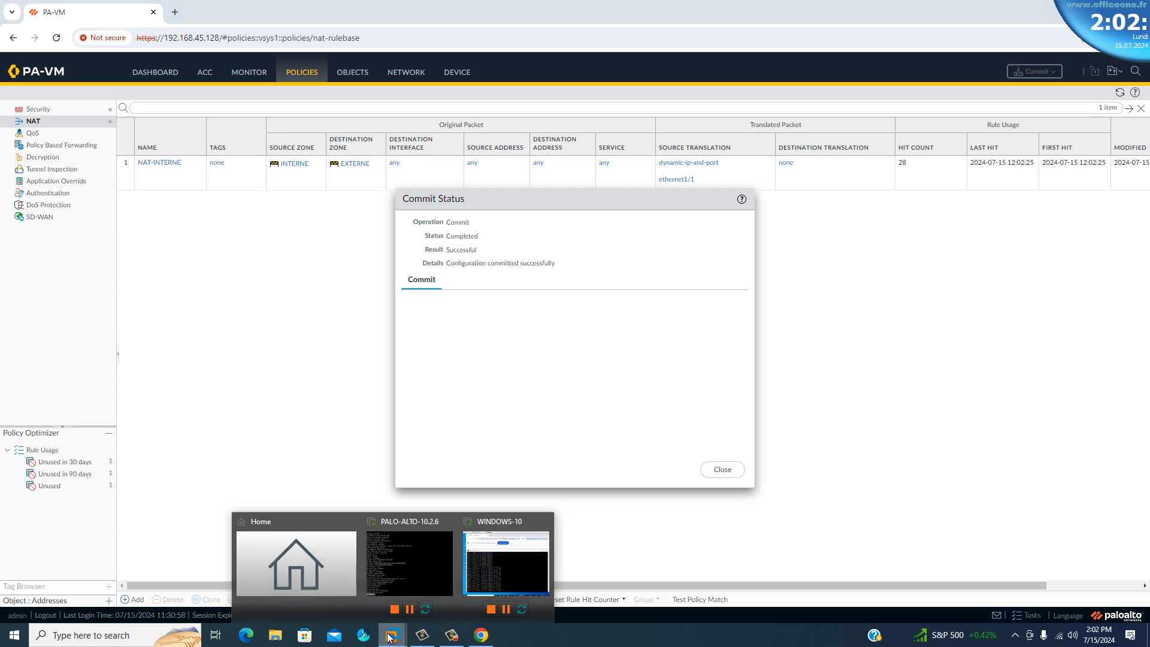
pyautogui.click(506, 569)
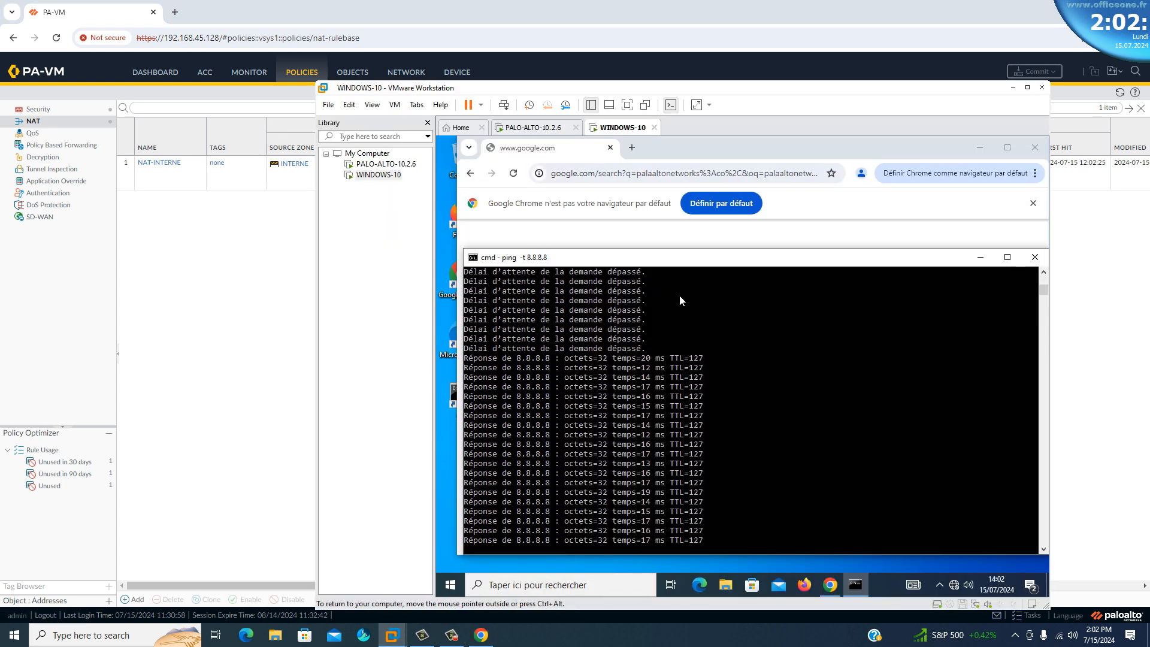
pyautogui.moveTo(661, 262); pyautogui.dragTo(886, 263)
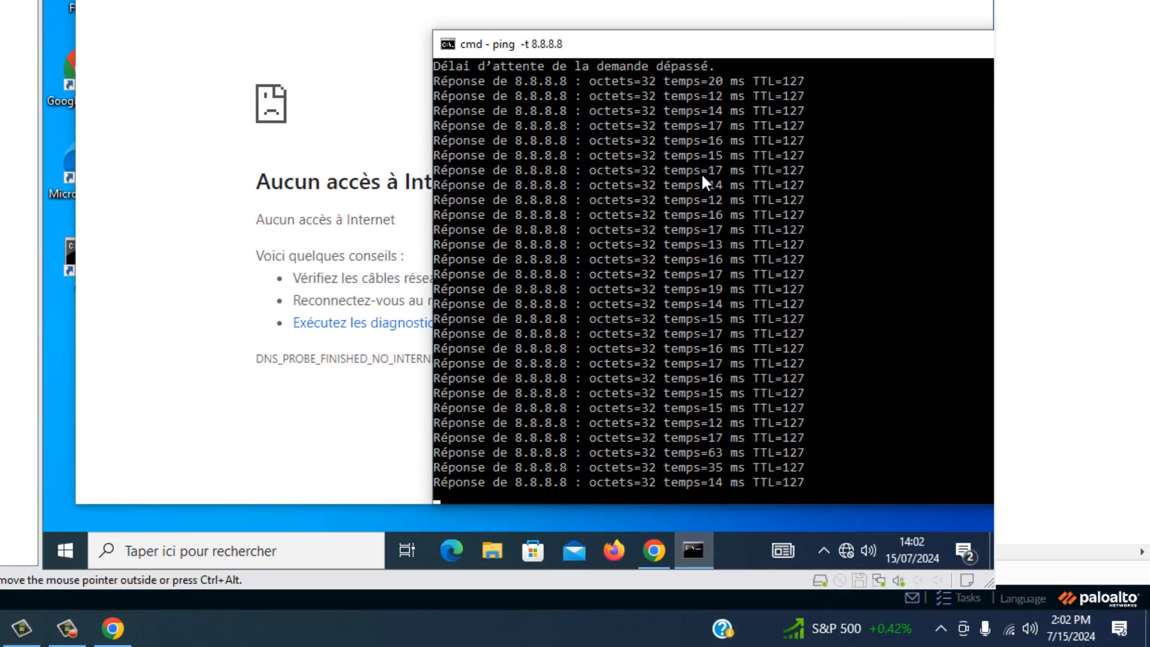
pyautogui.click(155, 0)
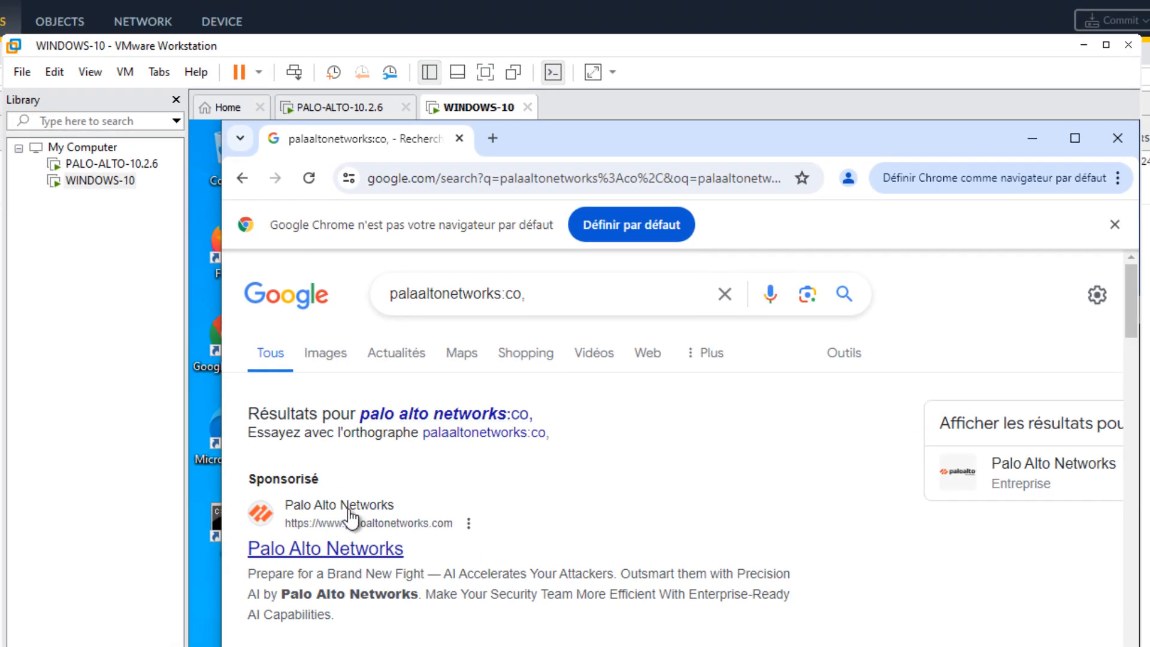
# Return to the PA-VM web interface, close the commit status, and refresh the NAT and security rule lists to check their hit counts.
pyautogui.click(349, 510)
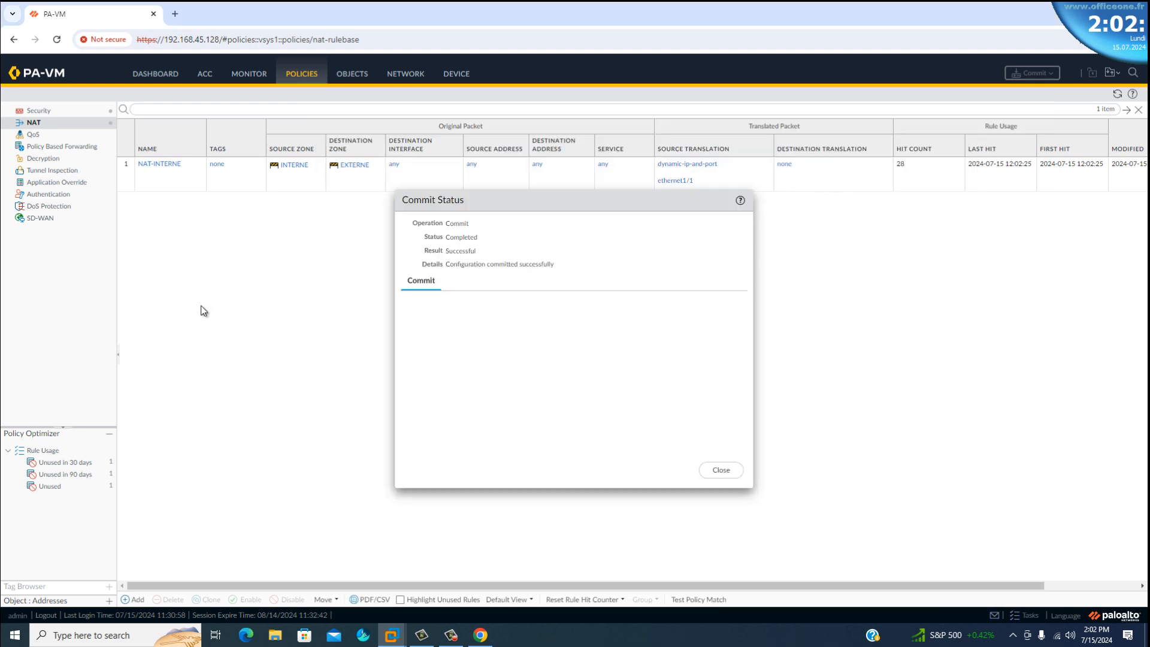
pyautogui.click(724, 471)
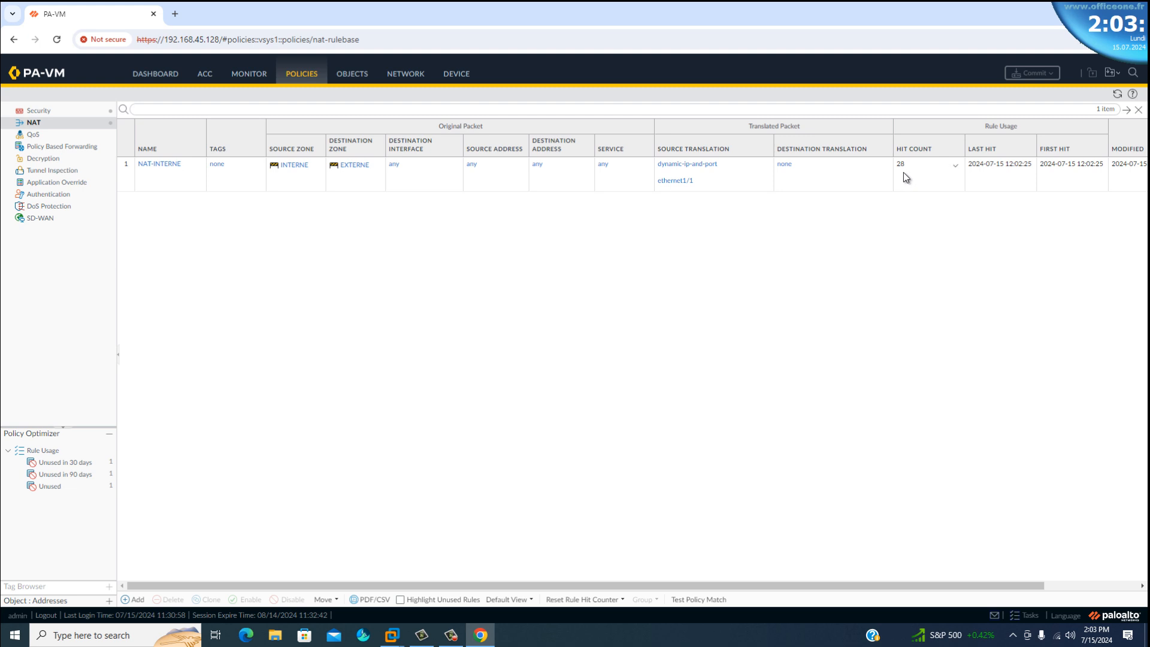
pyautogui.click(1118, 96)
pyautogui.click(39, 111)
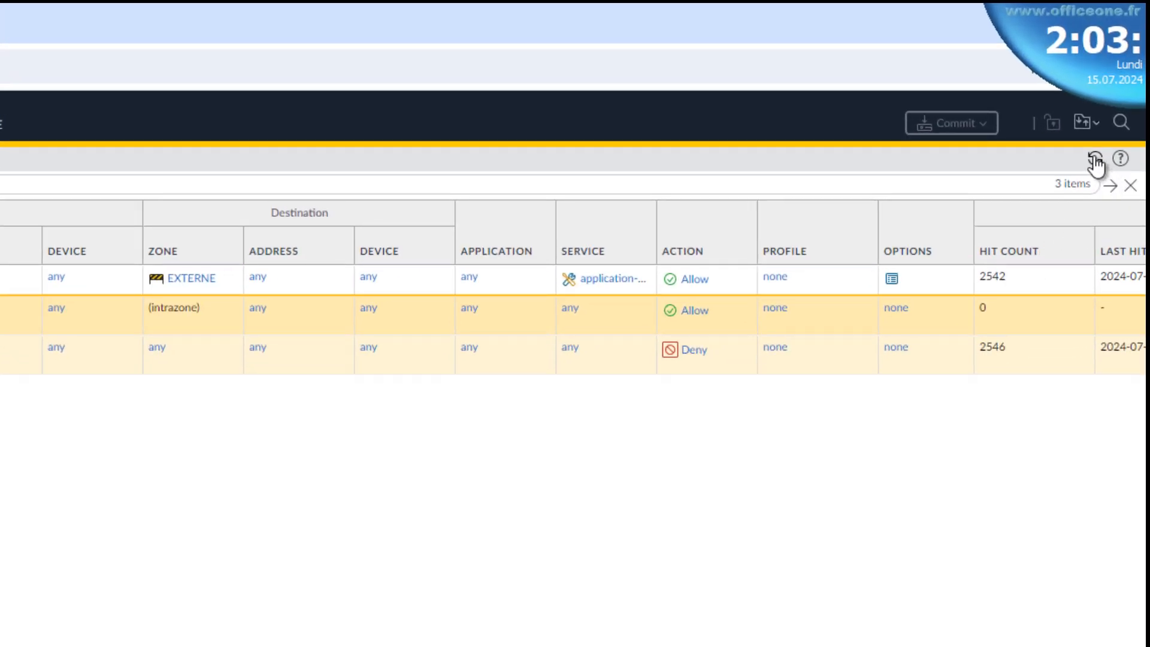
pyautogui.click(1094, 157)
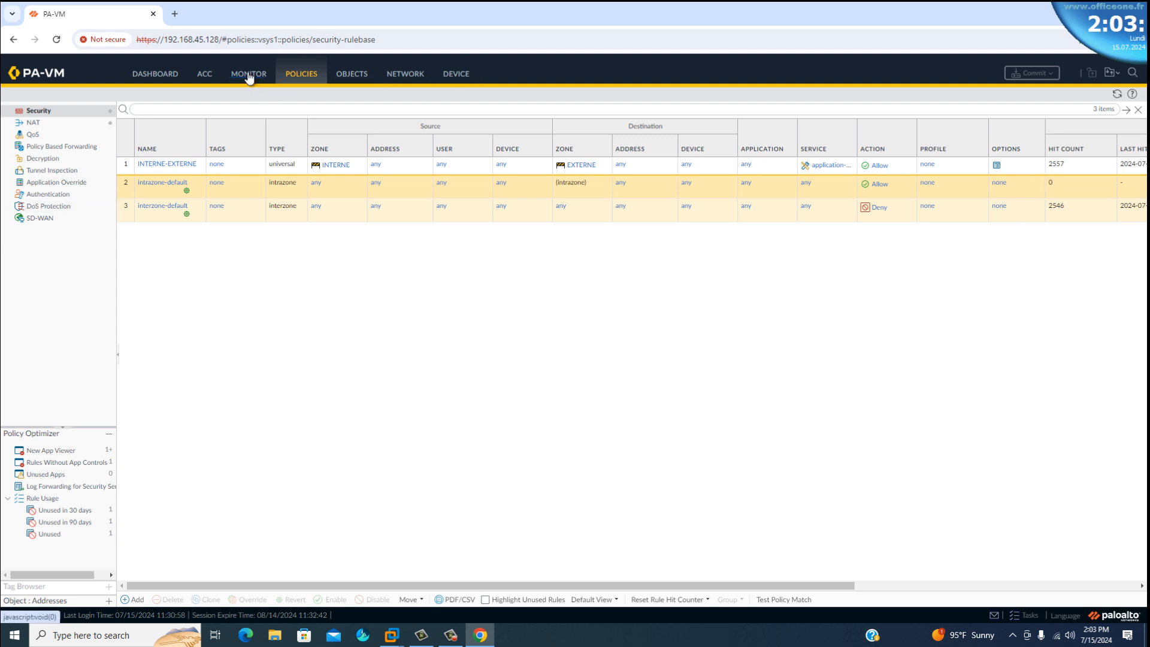
# Review the Config Logs and System Logs on the firewall dashboard.
pyautogui.click(157, 79)
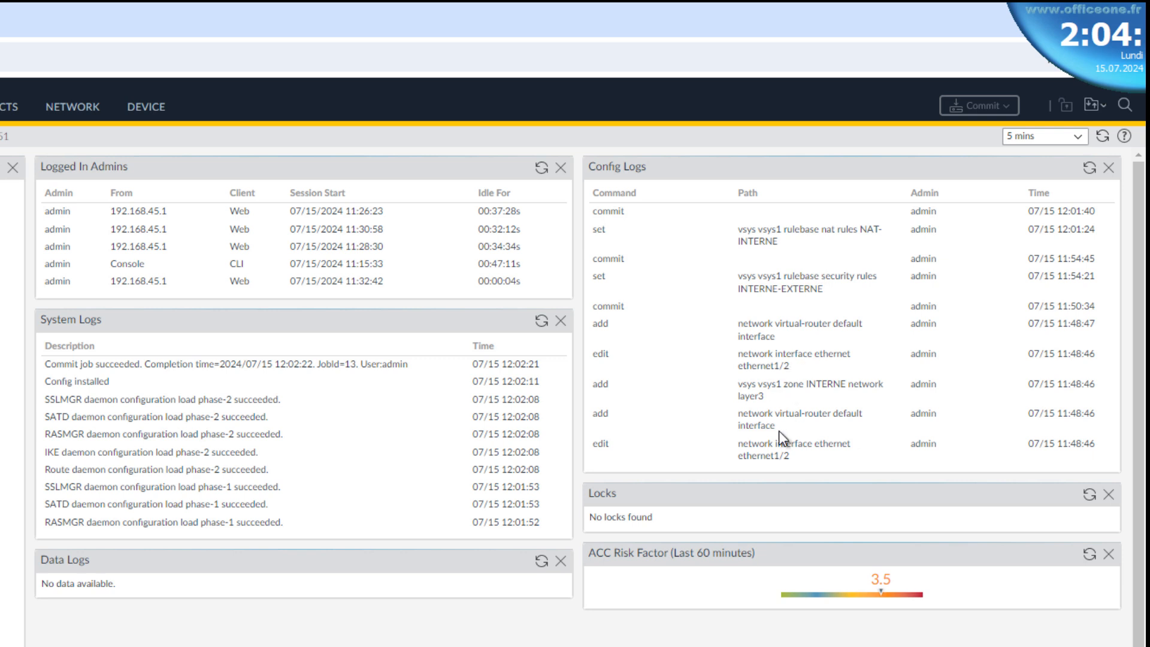
pyautogui.doubleClick(601, 306)
pyautogui.doubleClick(600, 324)
pyautogui.moveTo(602, 324); pyautogui.dragTo(815, 338)
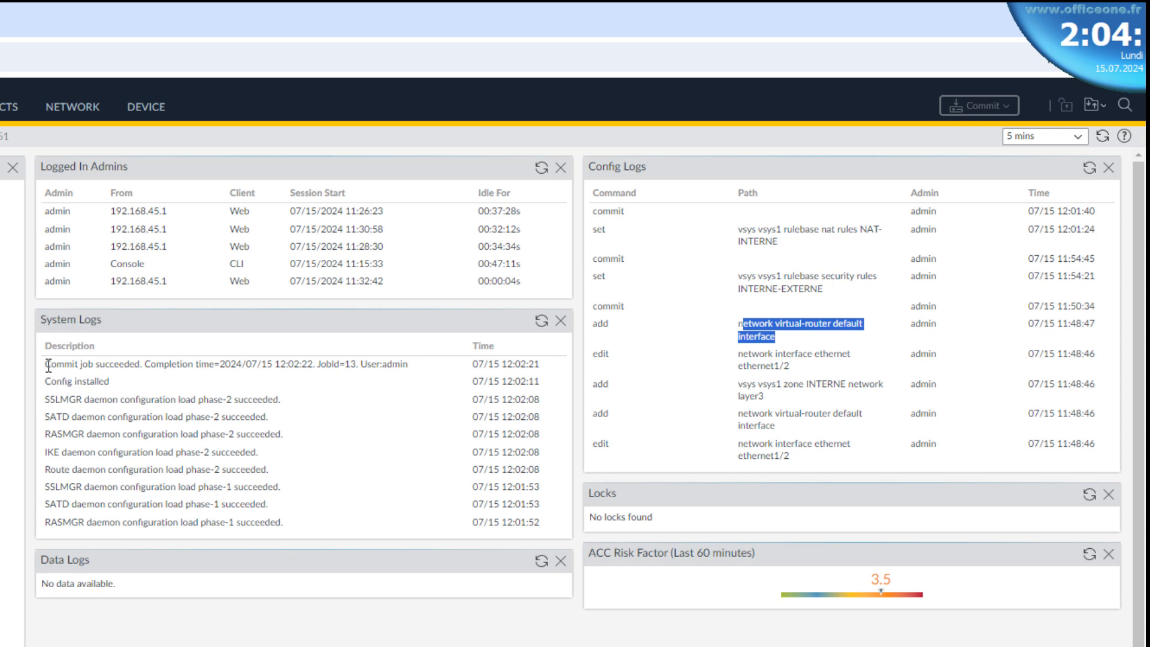
pyautogui.moveTo(47, 362); pyautogui.dragTo(555, 524)
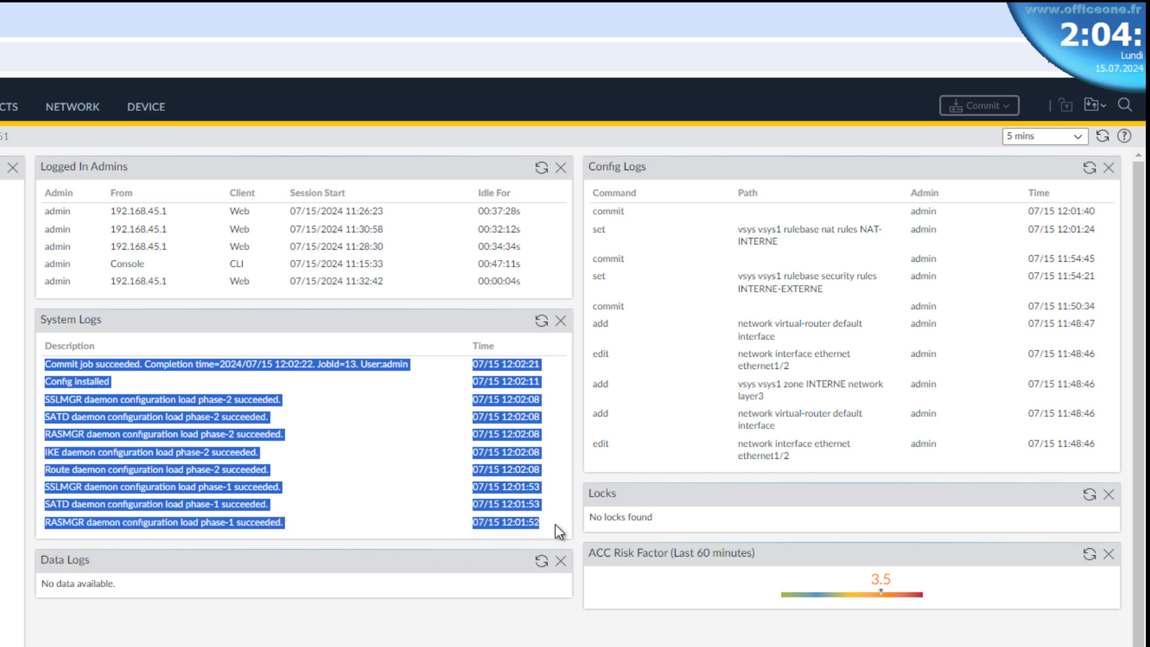
pyautogui.click(339, 468)
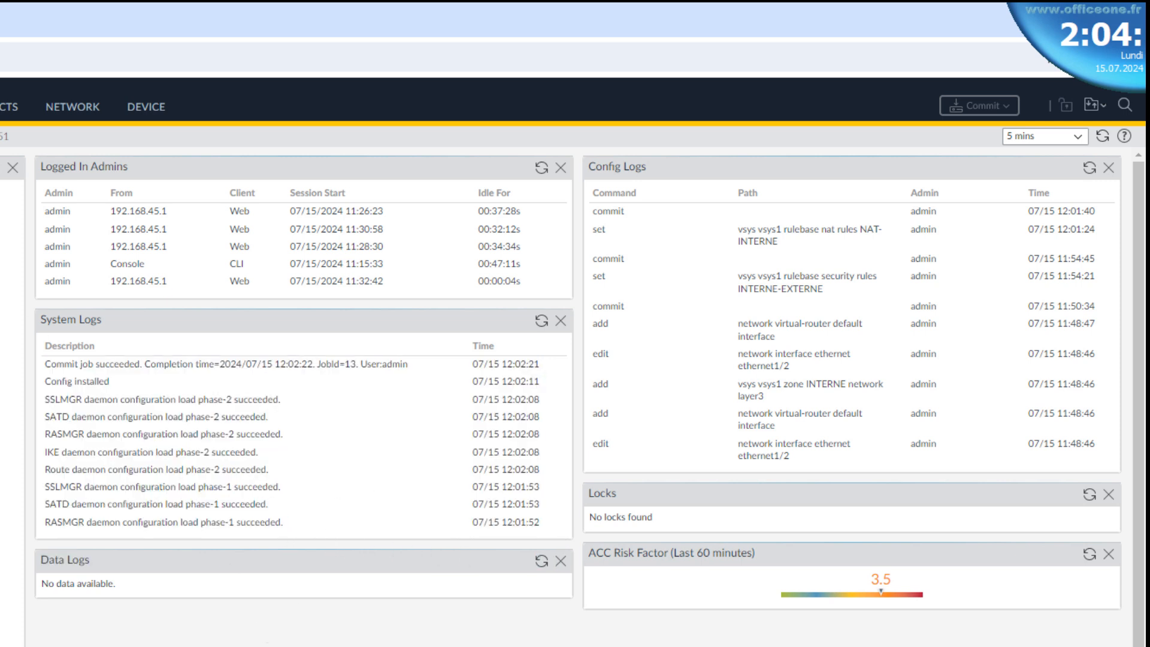
# View the firewall's traffic log, revisit the dashboard, and open the ACC network activity overview.
pyautogui.click(248, 76)
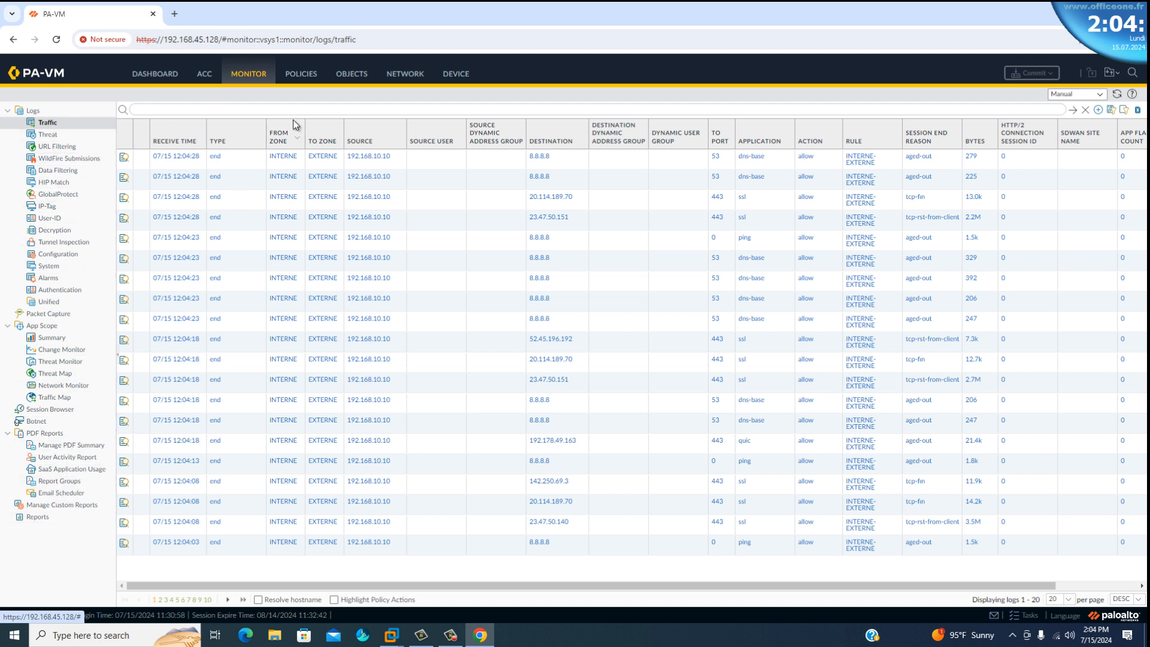
pyautogui.click(153, 79)
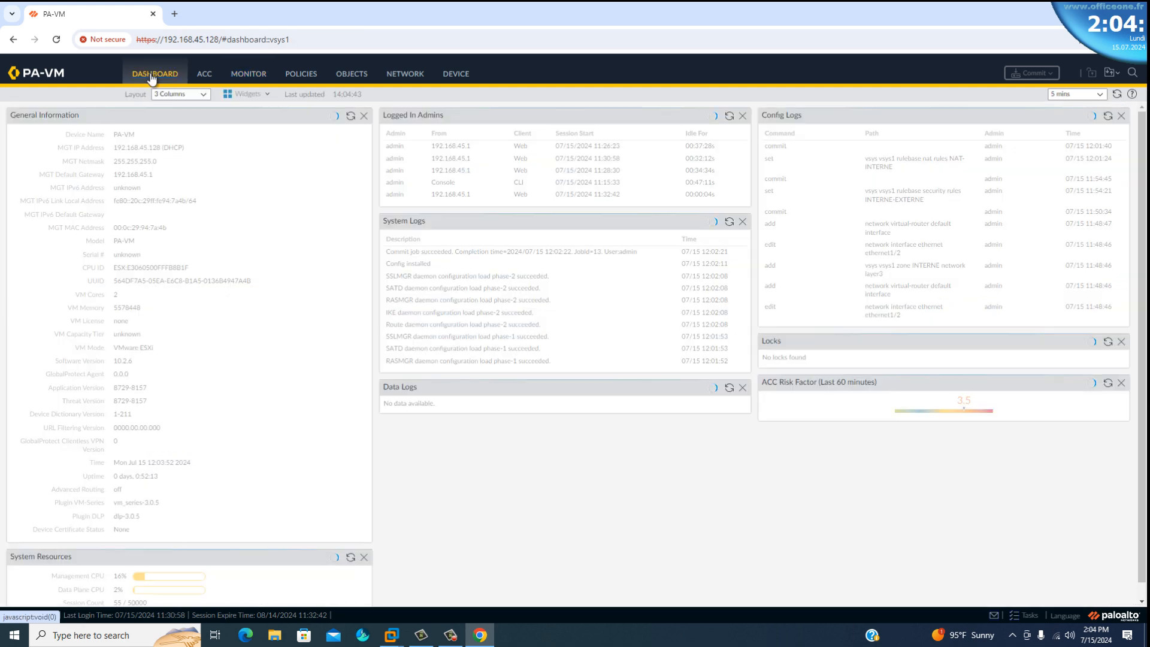
pyautogui.click(206, 75)
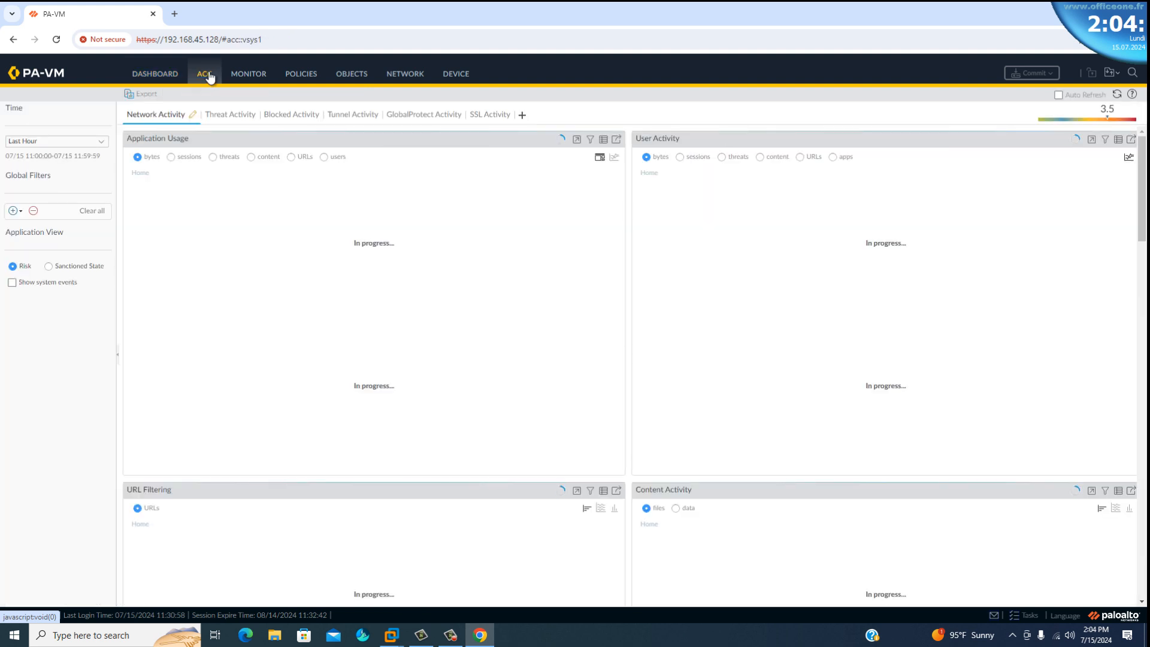
# Open the traffic log and look through the detailed view of the newest ssl session to 20.114.189.70.
pyautogui.click(253, 77)
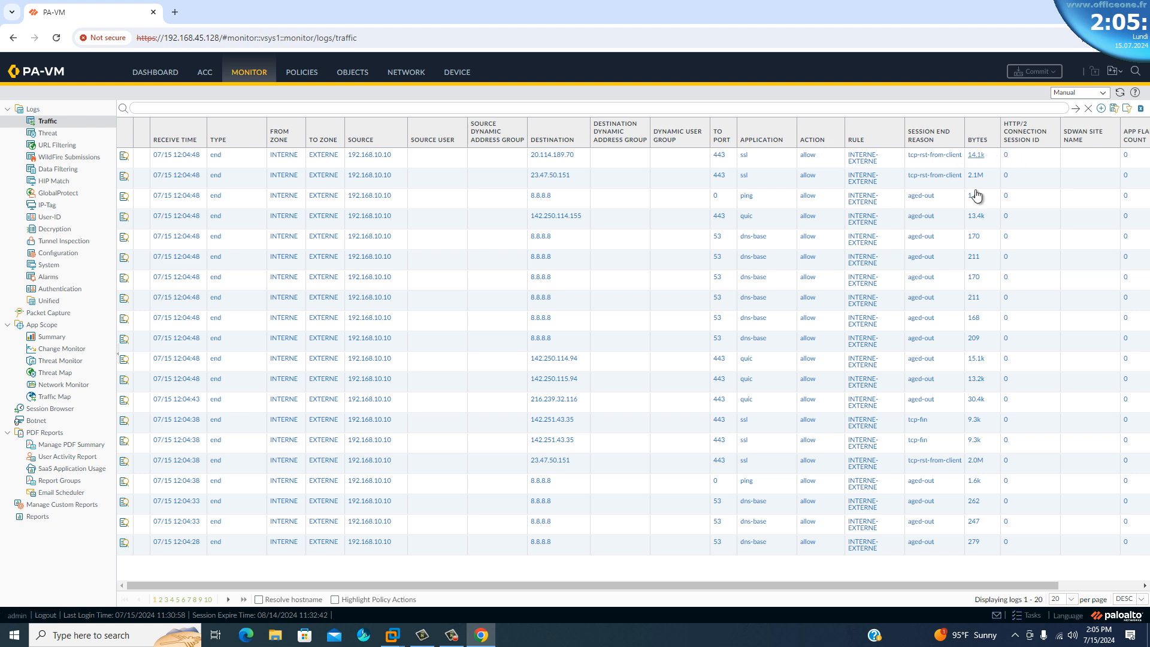
pyautogui.click(125, 161)
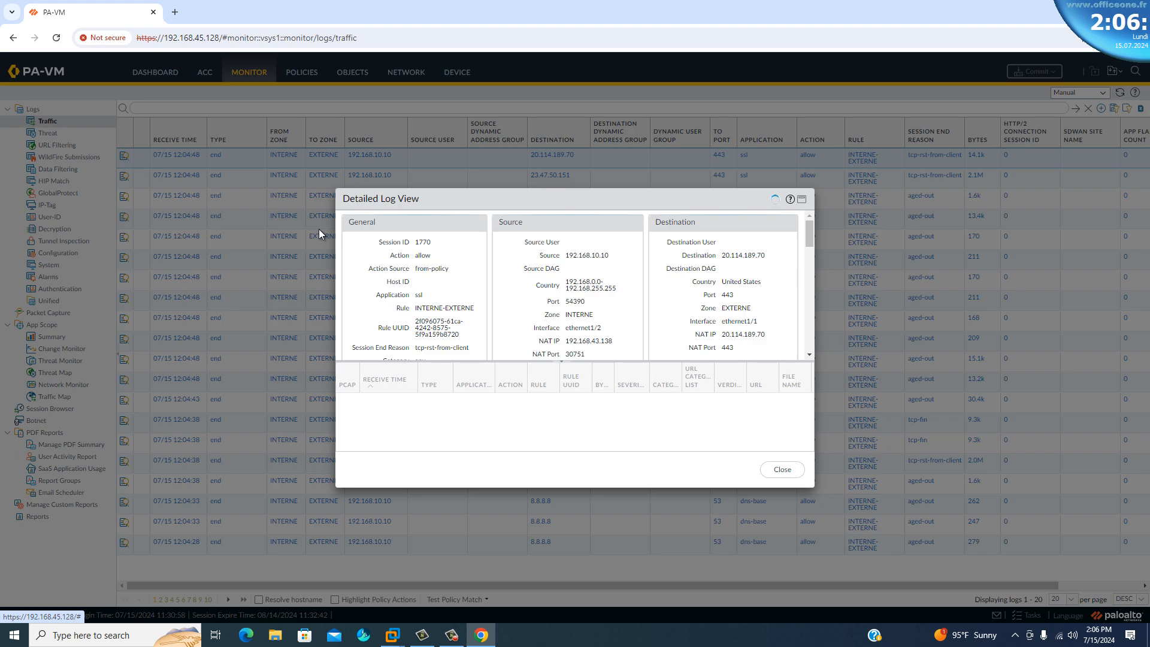
pyautogui.scroll(-6, 452, 267)
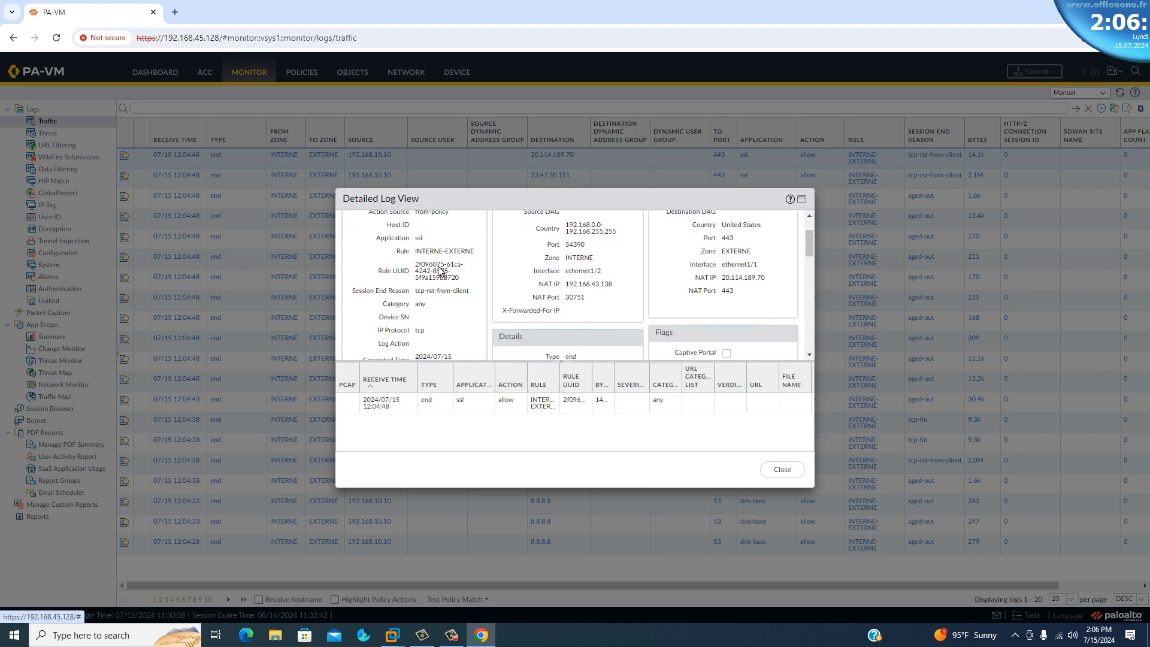
pyautogui.scroll(-5, 457, 262)
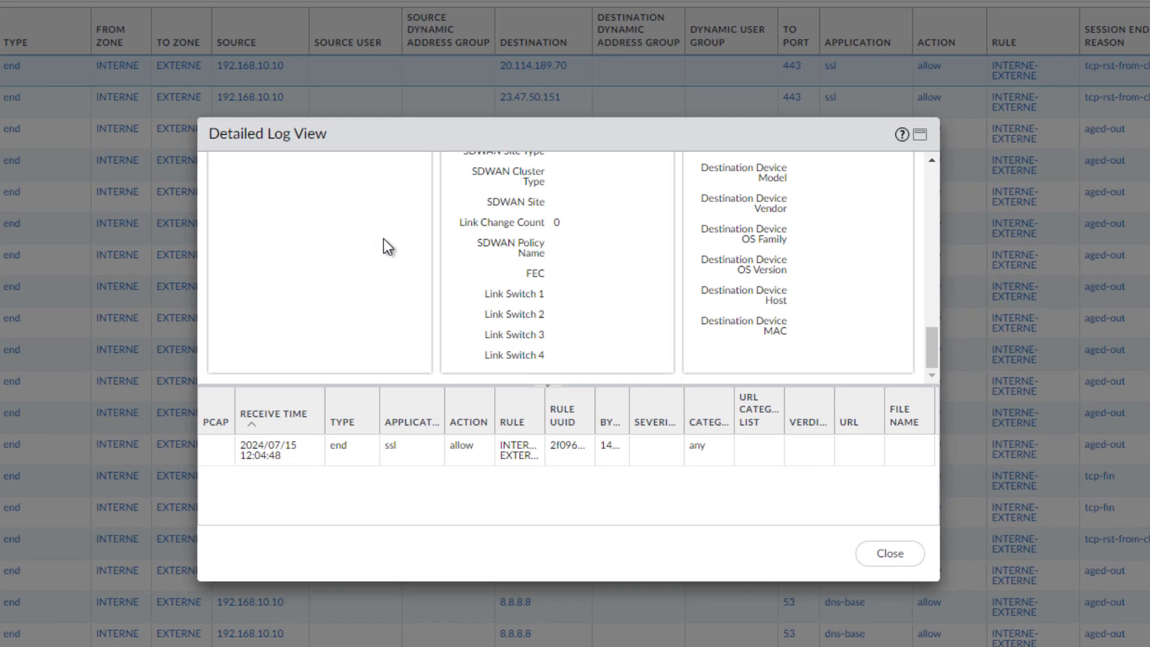
pyautogui.scroll(10, 383, 240)
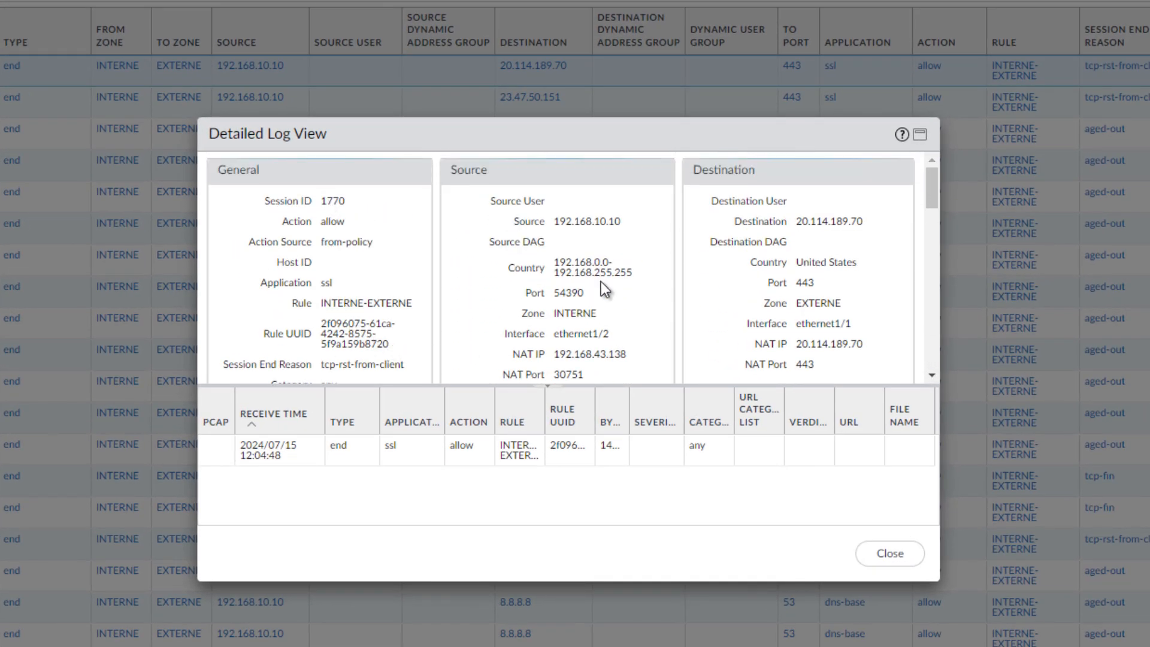
# Examine the NAT IP and NAT port of both the source and the destination in the session's detailed log.
pyautogui.scroll(-3, 356, 300)
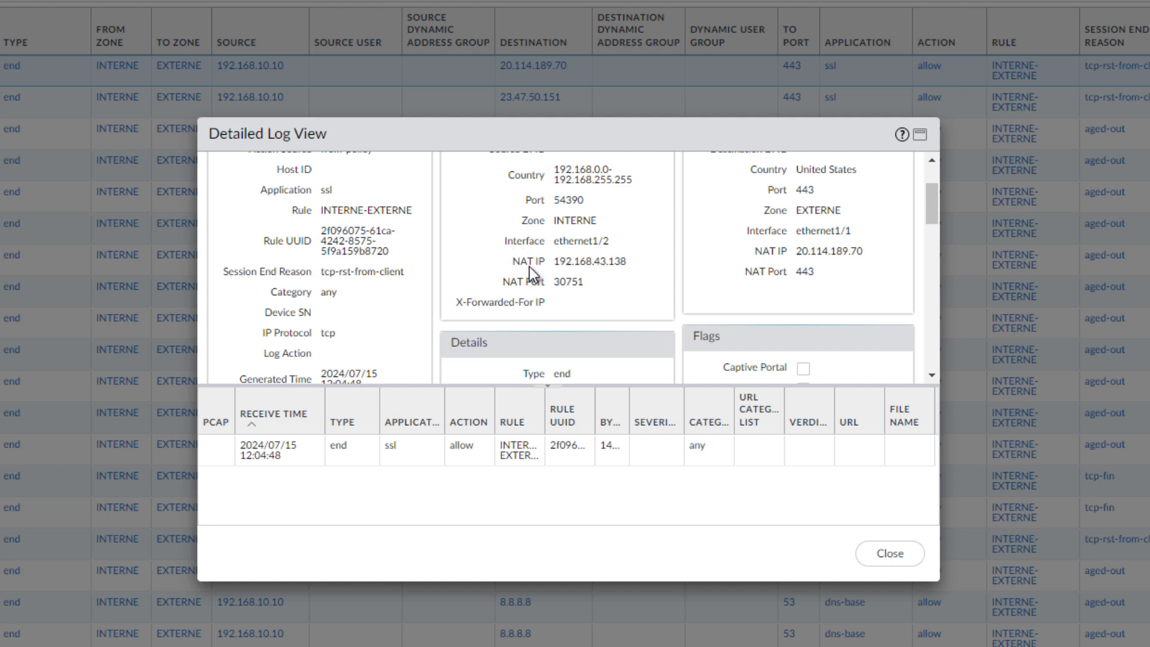
pyautogui.moveTo(512, 260); pyautogui.dragTo(641, 257)
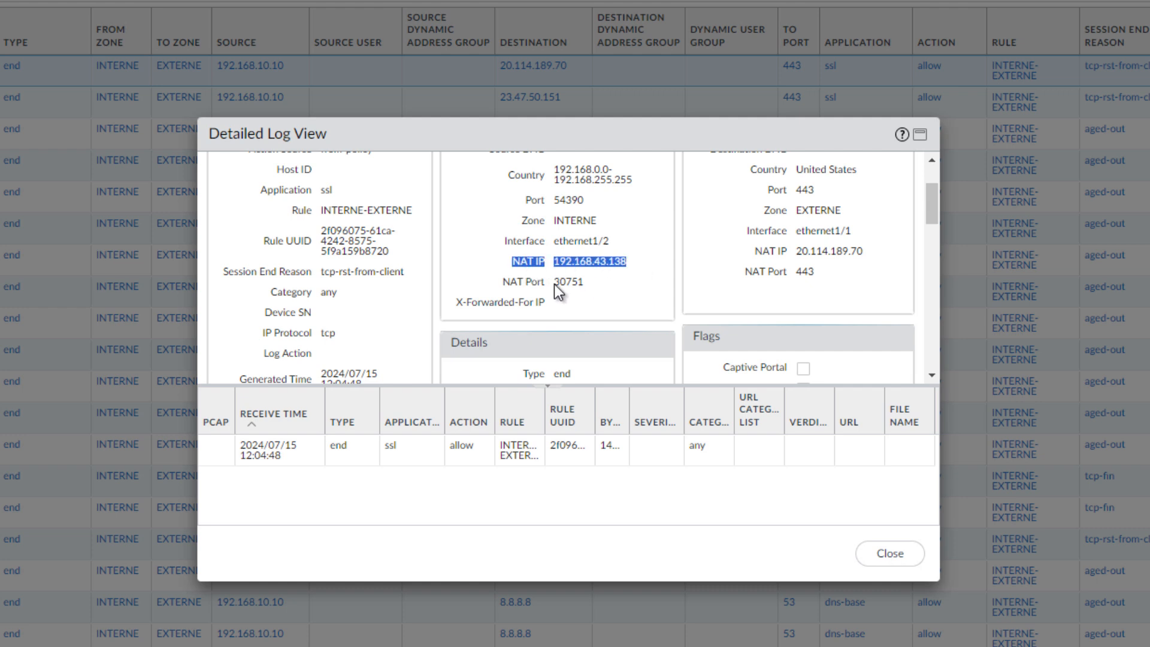
pyautogui.moveTo(553, 283); pyautogui.dragTo(584, 280)
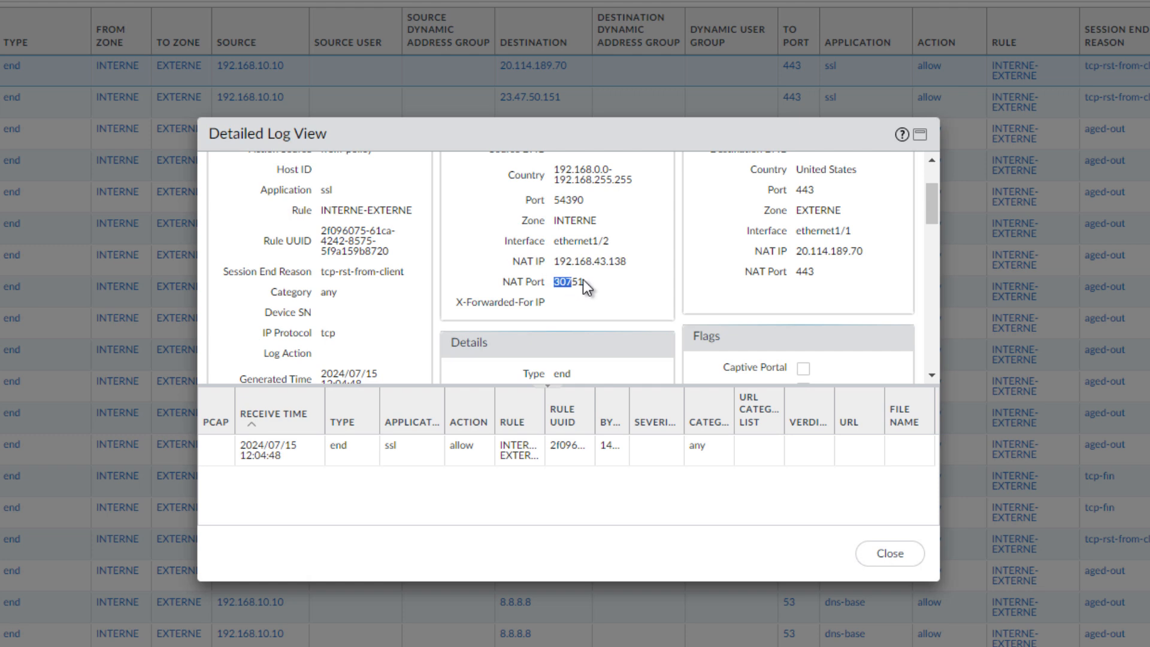
pyautogui.scroll(3, 665, 275)
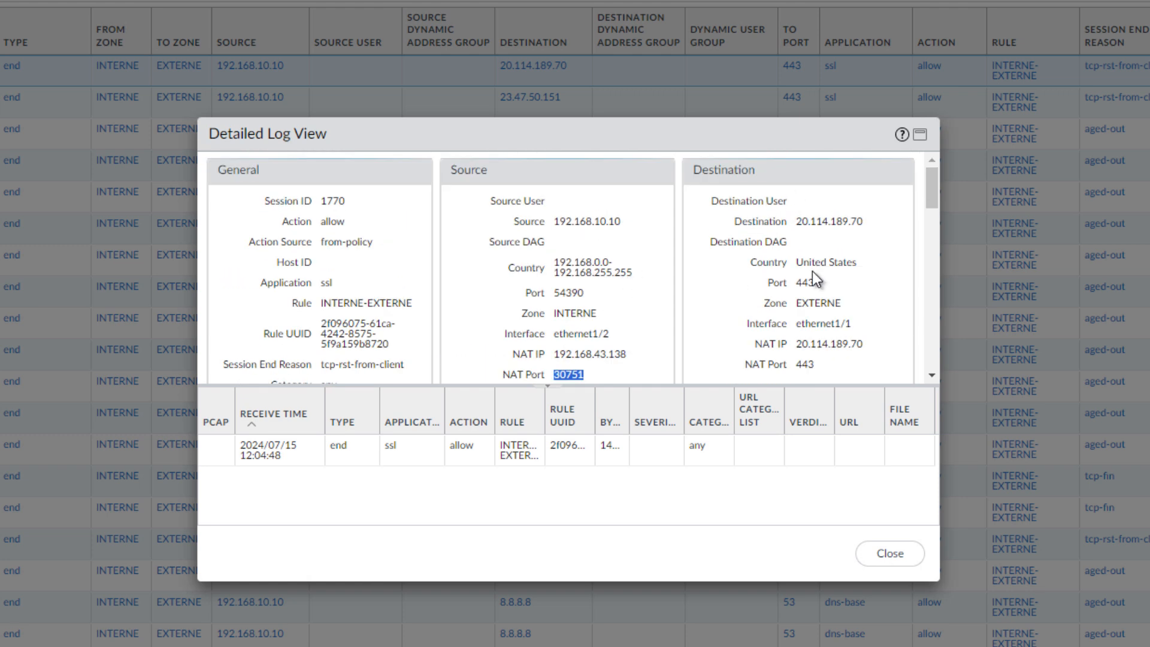
pyautogui.moveTo(754, 343); pyautogui.dragTo(864, 336)
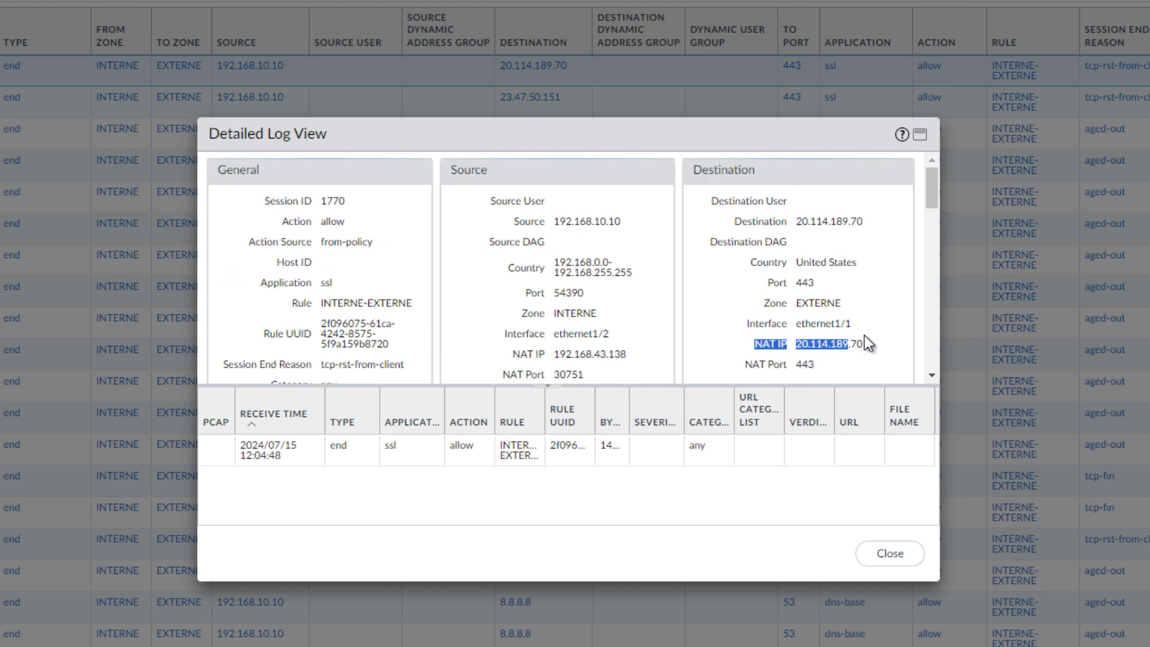
pyautogui.moveTo(742, 366); pyautogui.dragTo(809, 364)
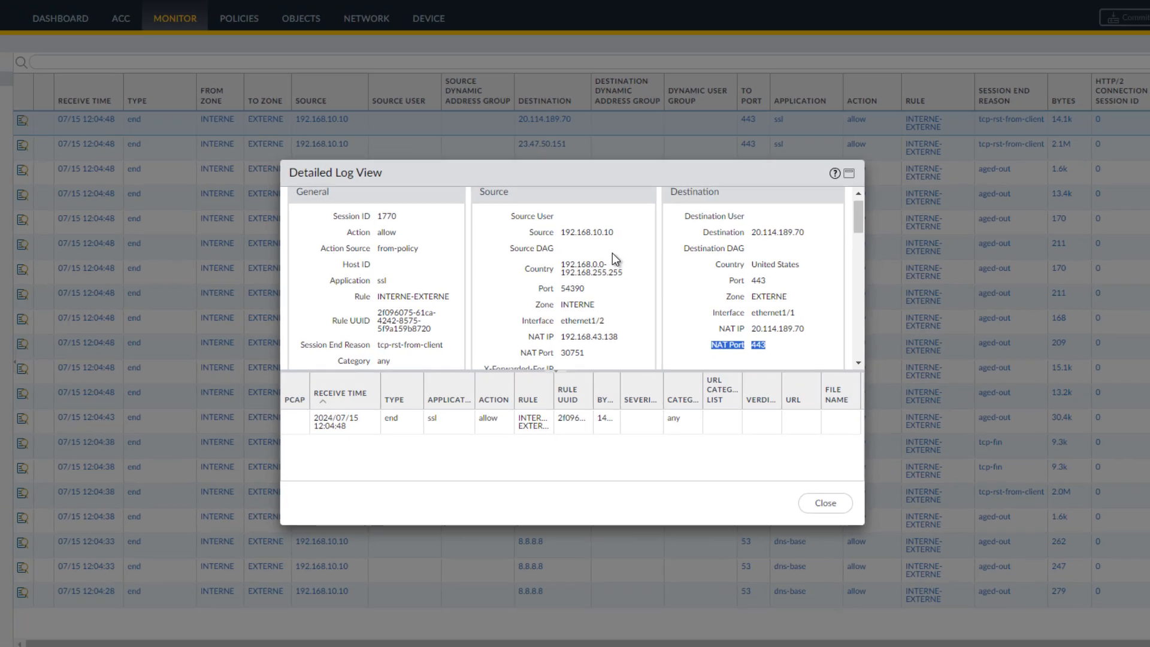
# Review the remaining details, flags and SDWAN sections of the session's log, and close the detailed view.
pyautogui.scroll(-3, 619, 234)
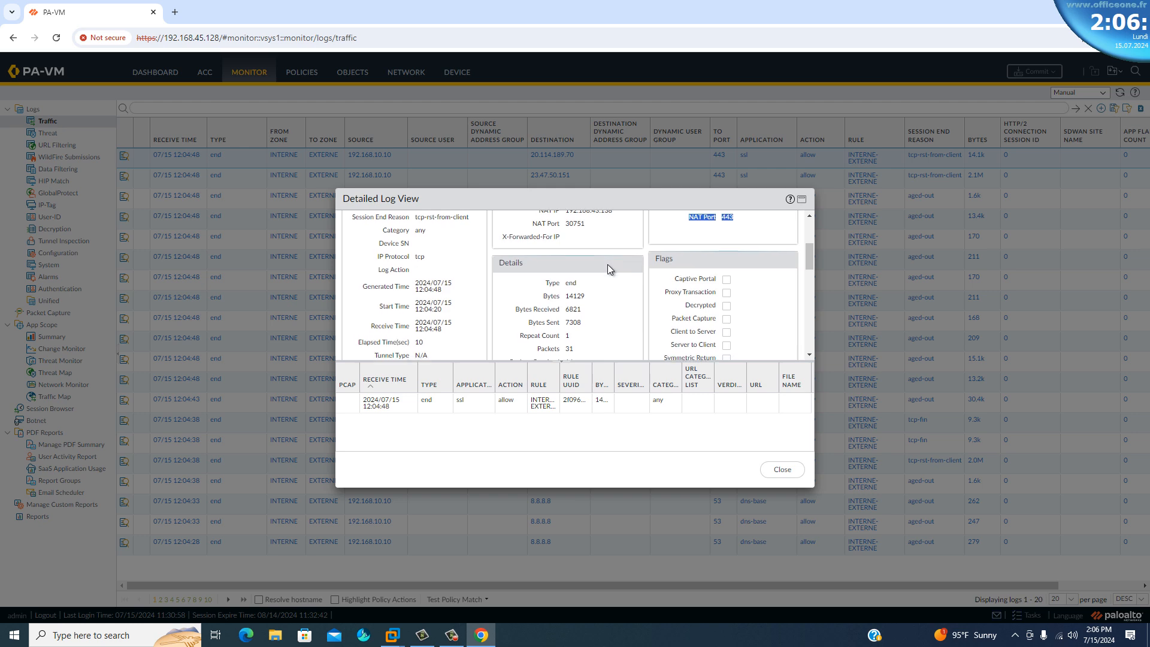
pyautogui.scroll(-8, 608, 264)
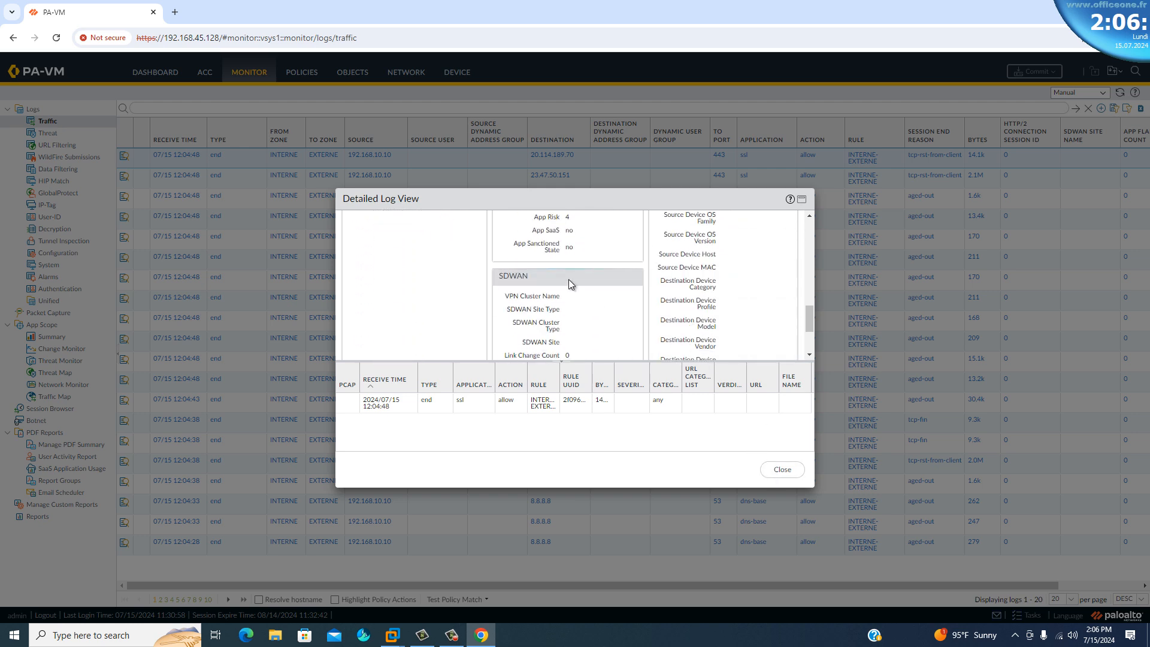
pyautogui.click(783, 469)
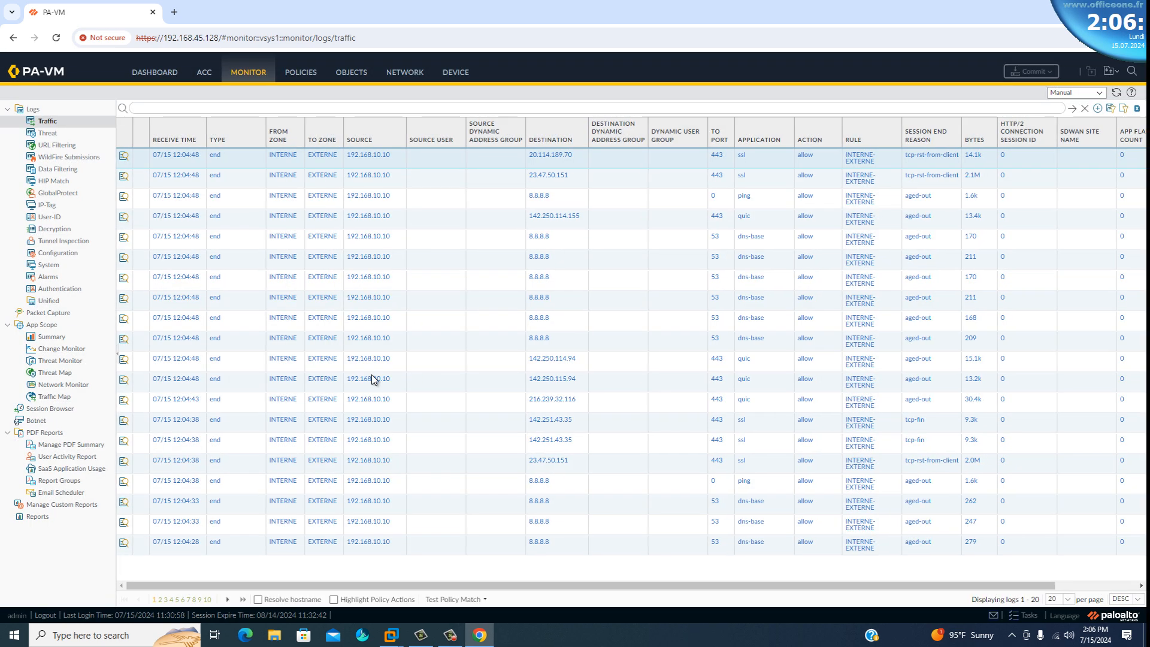